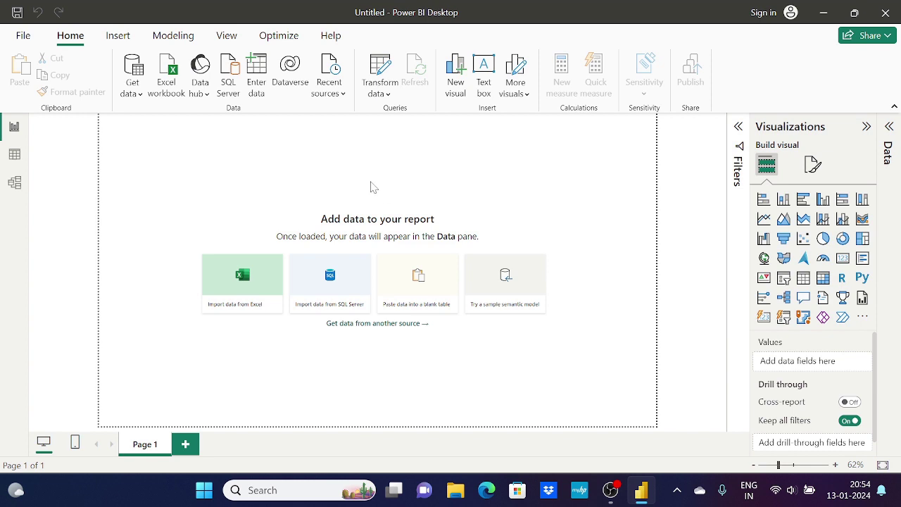
# - Open the Power Query Editor and show the available new data source types
pyautogui.click(386, 70)
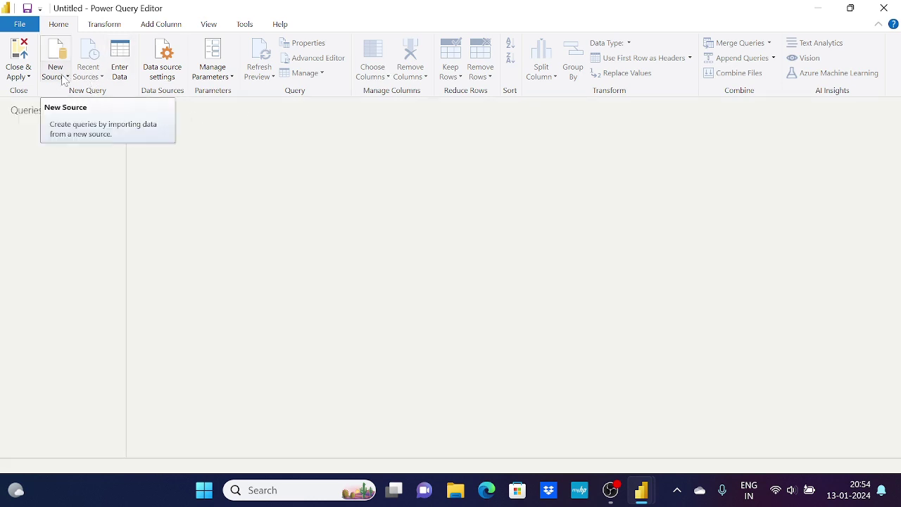
pyautogui.click(62, 76)
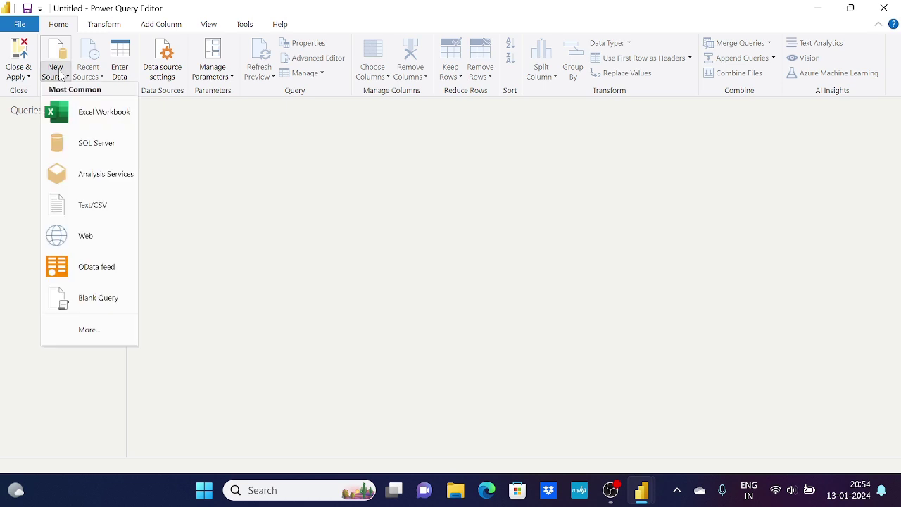
# - Switch to File Explorer and look at the Order and Product files in the Sample_Dataset folder inside OneDrive's Power BI folder
pyautogui.click(460, 490)
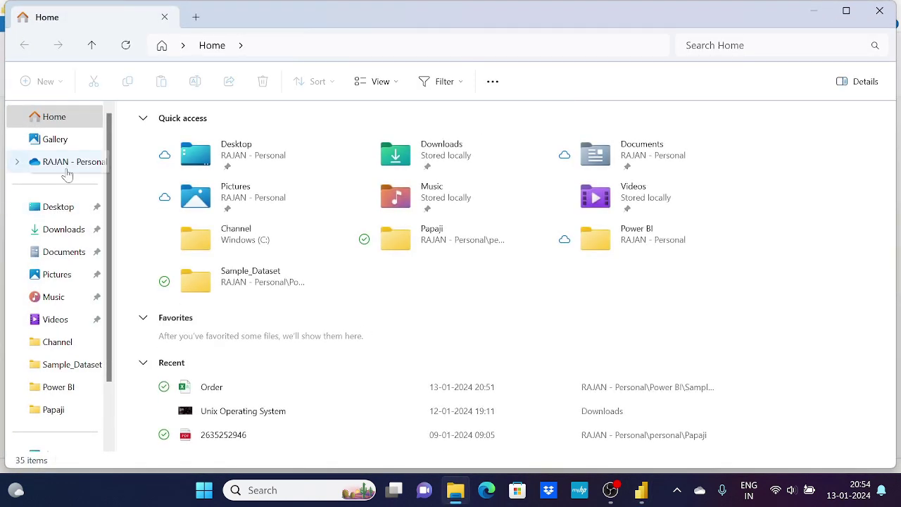
pyautogui.click(66, 164)
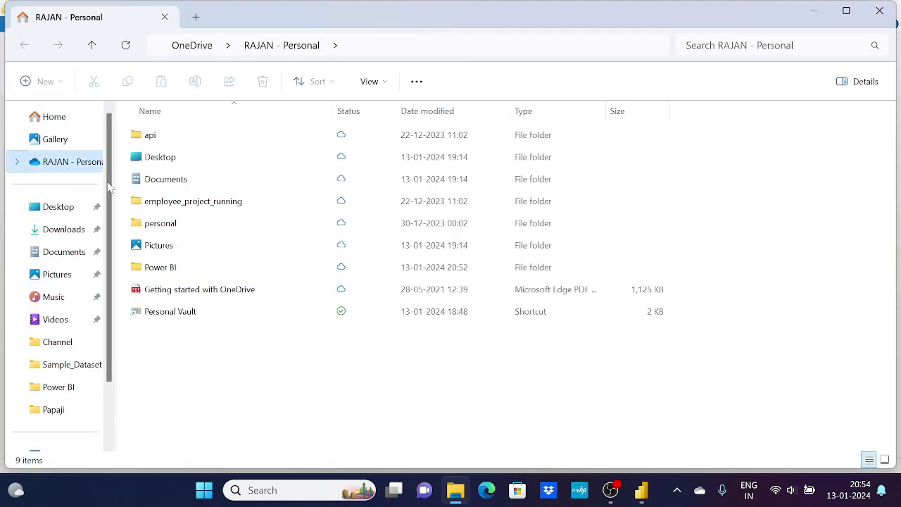
pyautogui.doubleClick(206, 268)
pyautogui.doubleClick(208, 156)
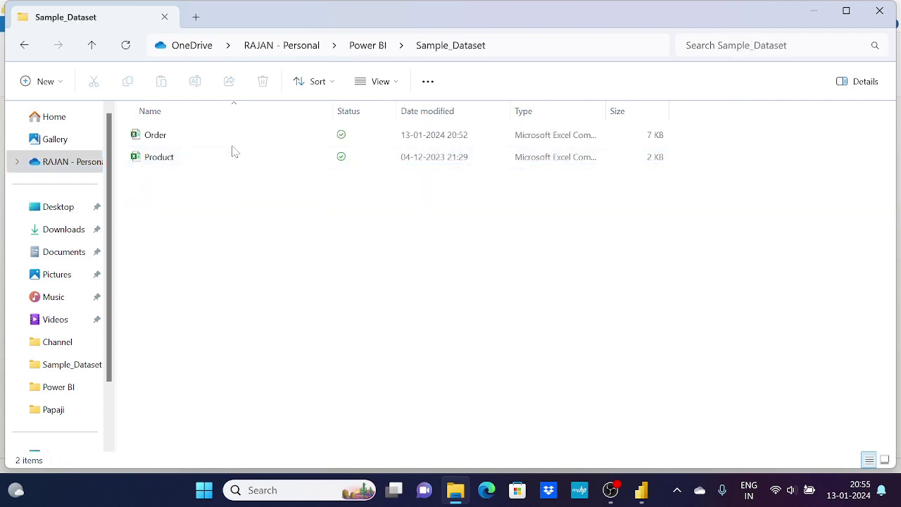
pyautogui.moveTo(243, 214); pyautogui.dragTo(241, 130)
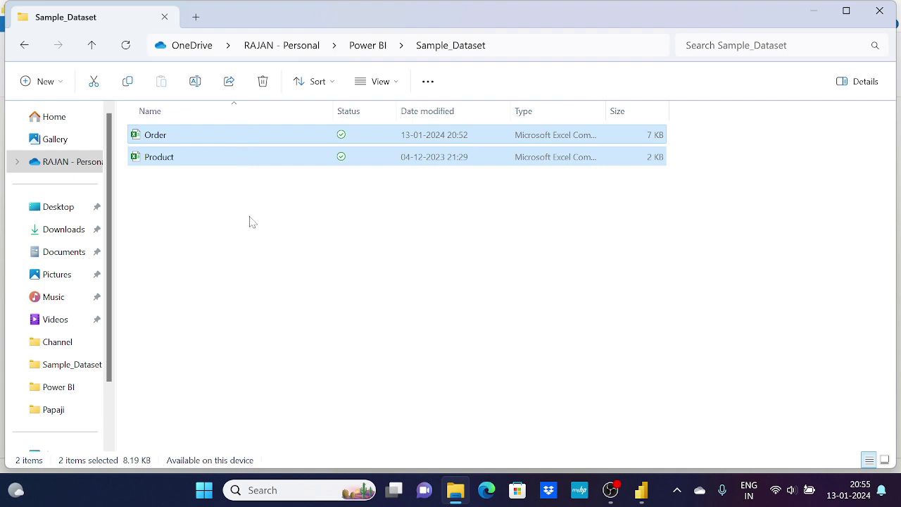
pyautogui.click(254, 222)
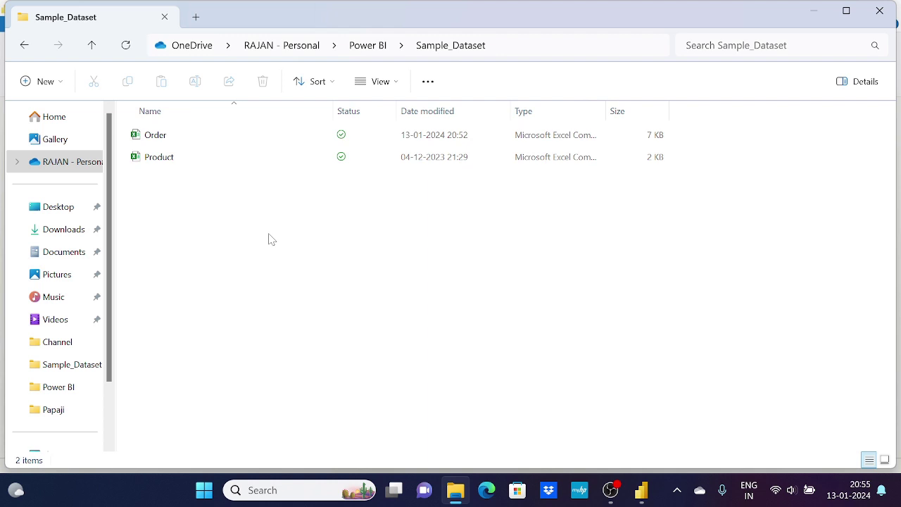
# - Return to the Power Query Editor and import the Order CSV file as a new query, keeping the comma delimiter
pyautogui.moveTo(642, 490)
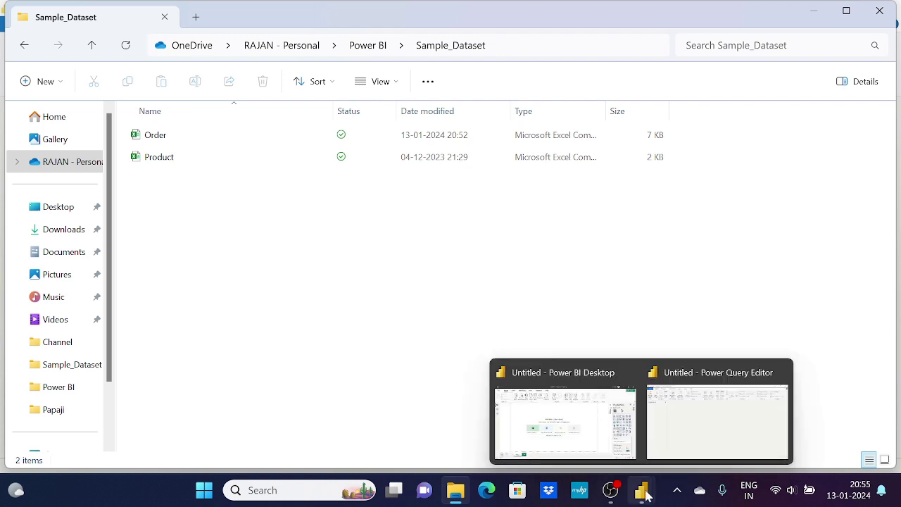
pyautogui.click(739, 424)
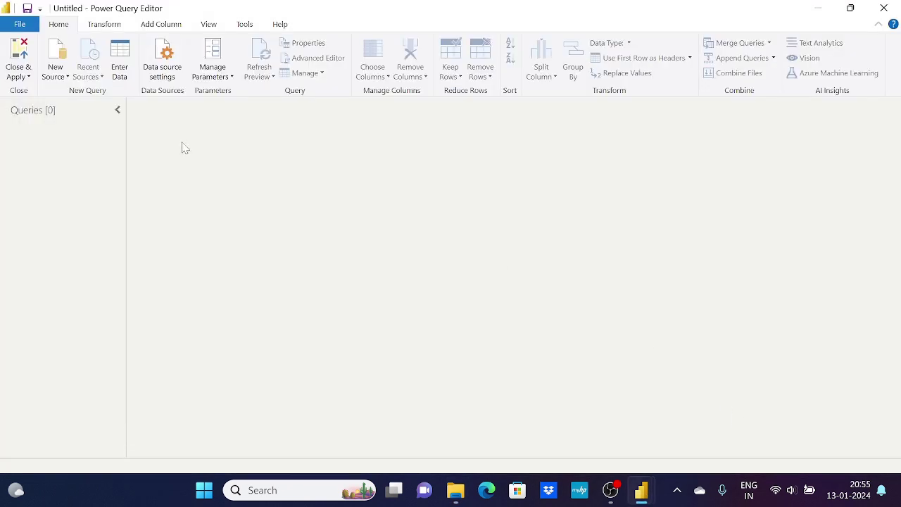
pyautogui.click(64, 81)
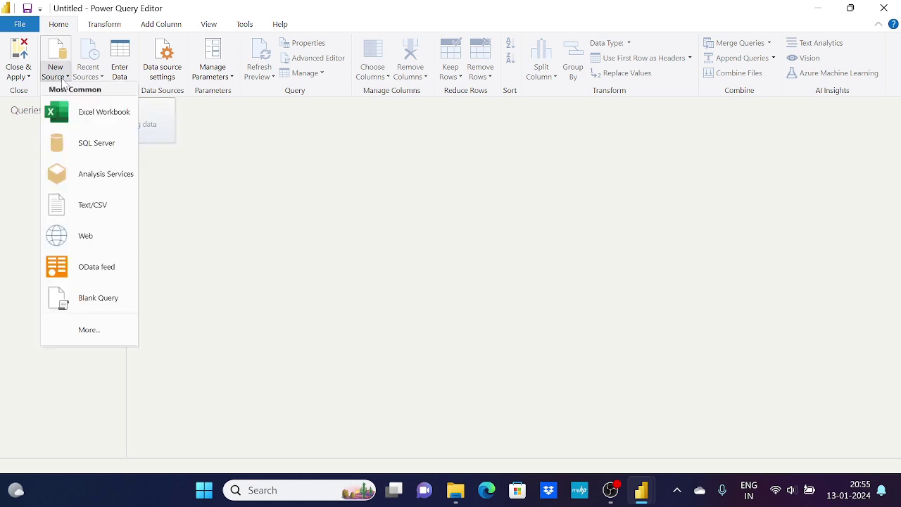
pyautogui.click(87, 212)
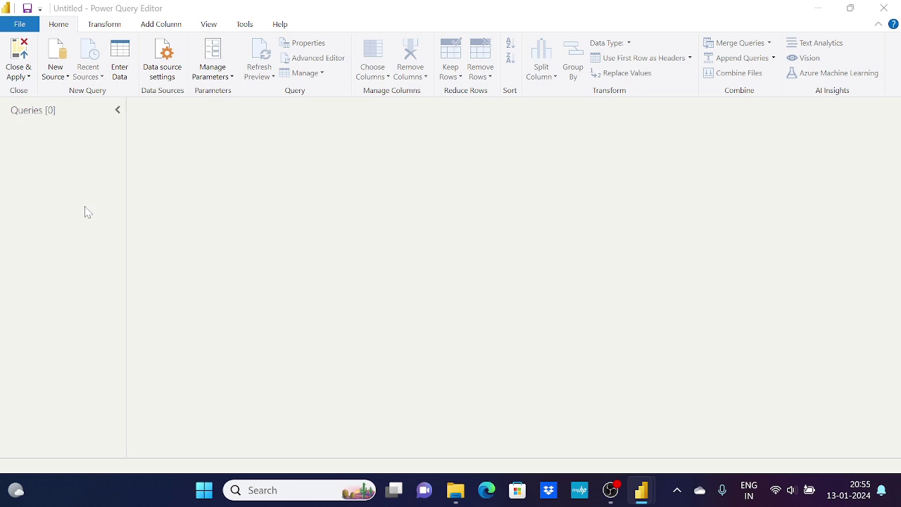
pyautogui.click(175, 115)
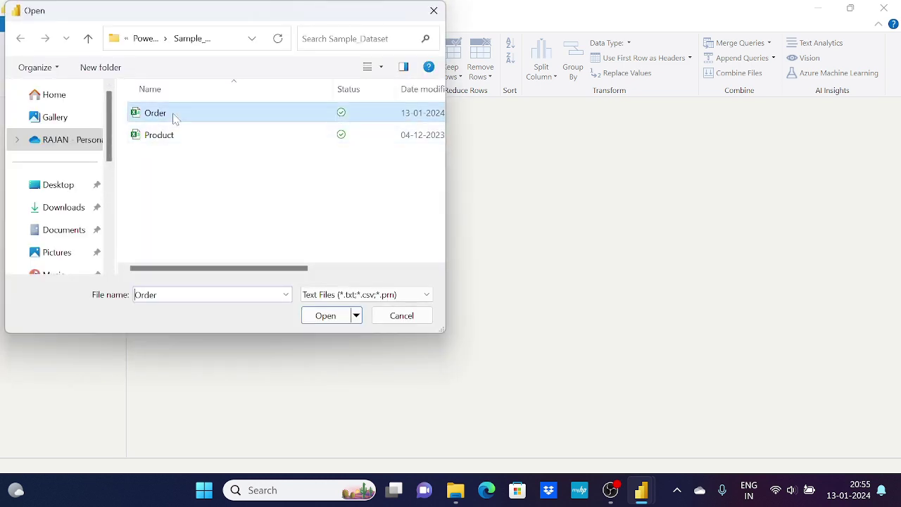
pyautogui.click(326, 315)
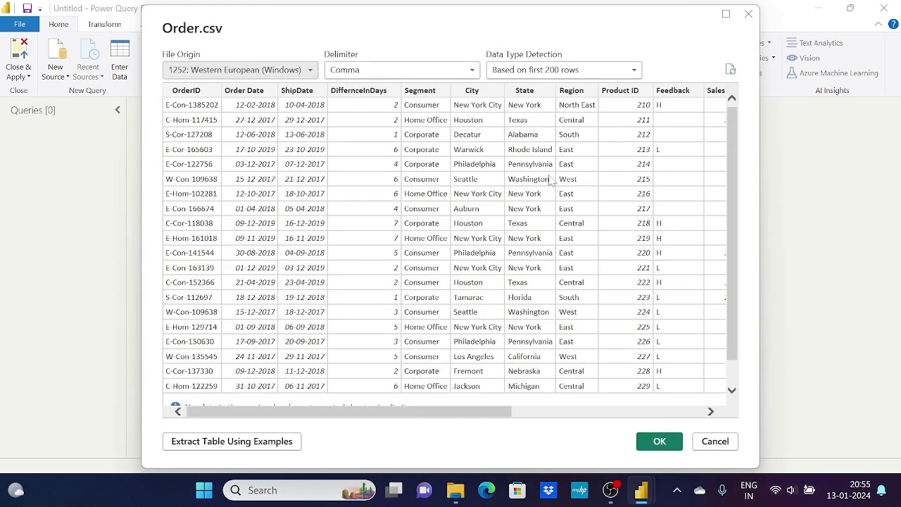
pyautogui.click(660, 442)
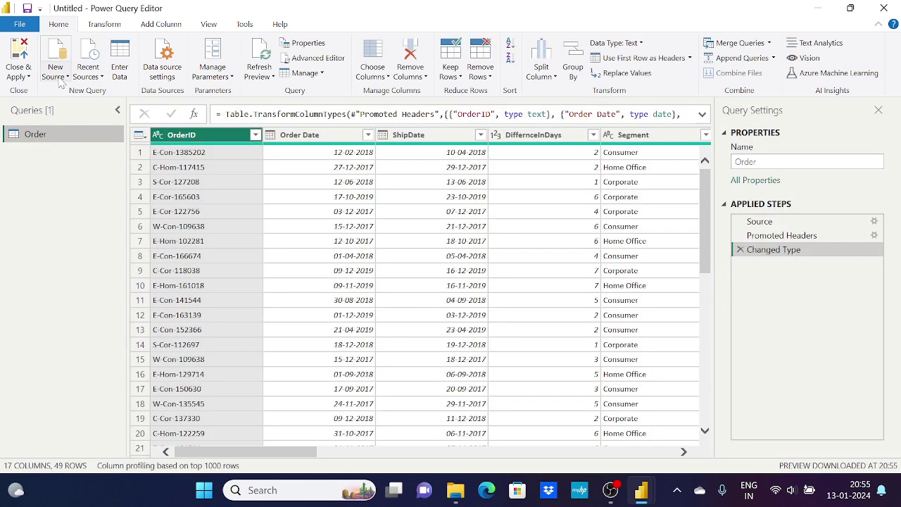
# - Import the Product CSV file from Sample_Dataset as a second query, keeping the comma delimiter
pyautogui.click(56, 76)
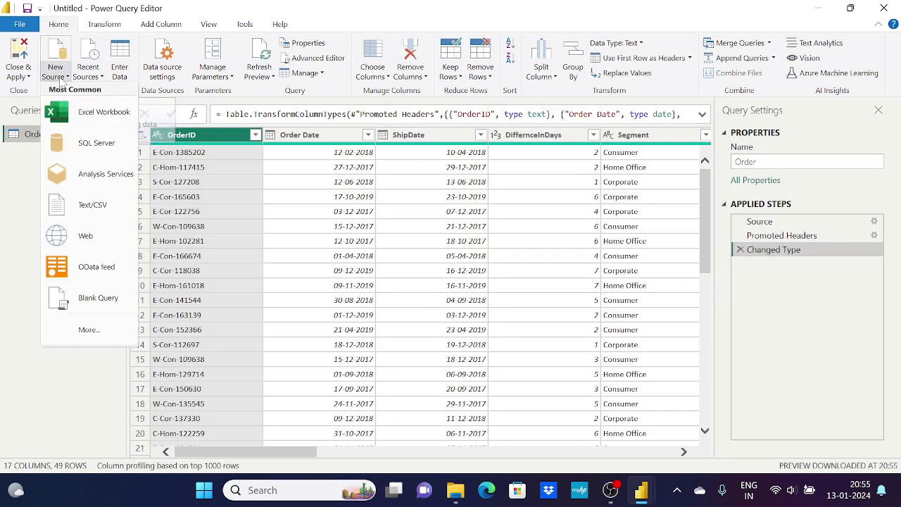
pyautogui.click(91, 205)
pyautogui.click(165, 138)
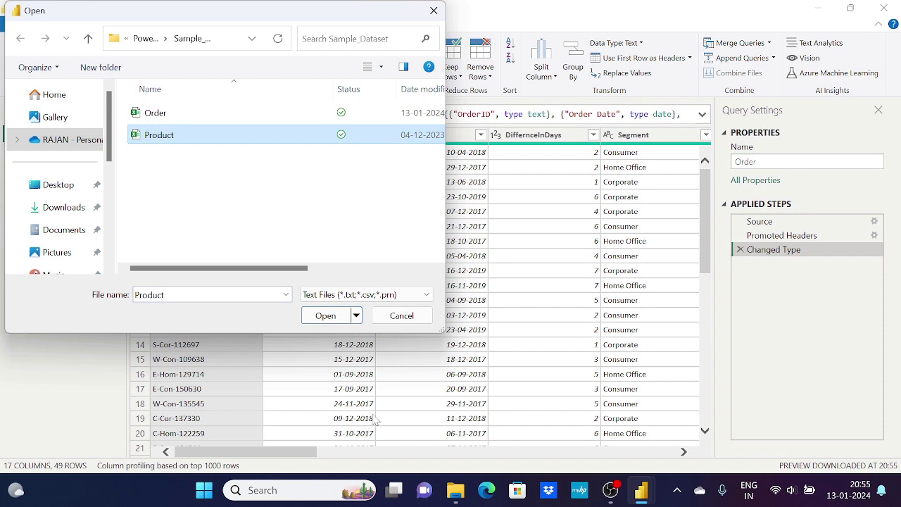
pyautogui.click(324, 315)
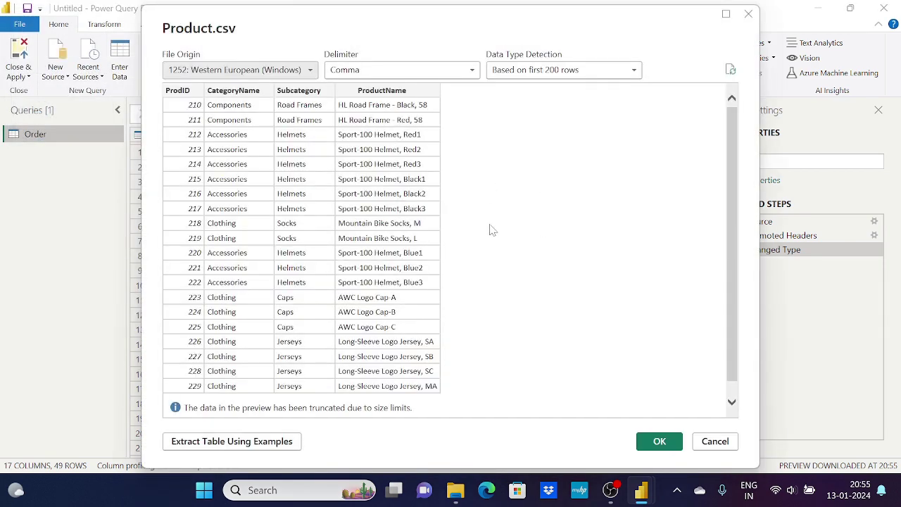
pyautogui.click(655, 441)
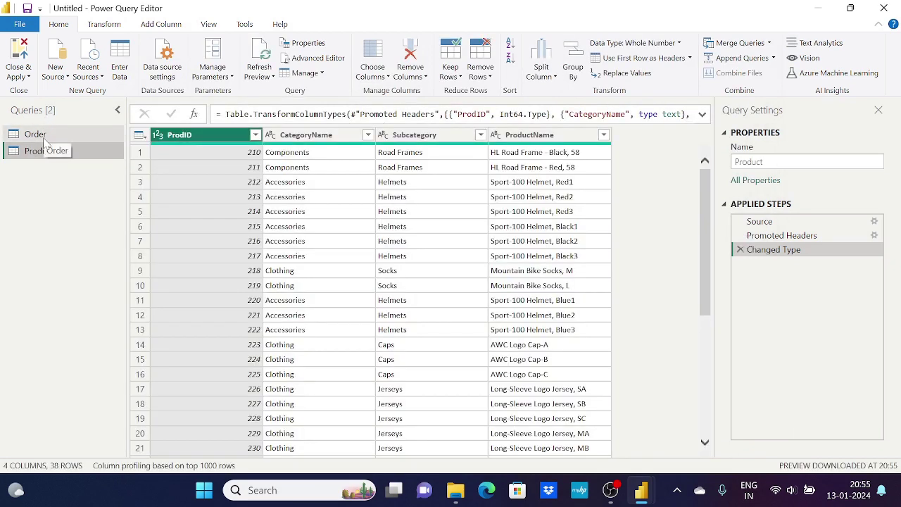
# - Examine the Order query's columns, especially the blank entries in the Feedback column
pyautogui.click(47, 136)
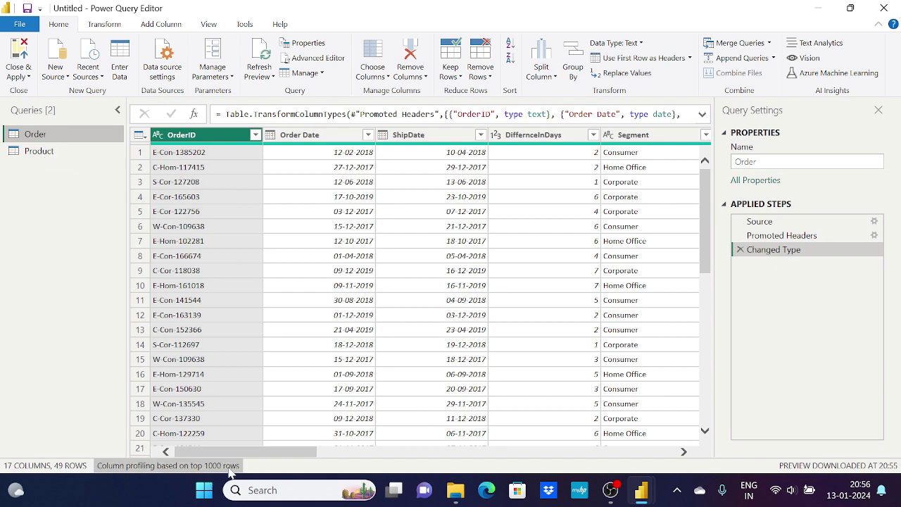
pyautogui.moveTo(235, 454)
pyautogui.mouseDown()
pyautogui.moveTo(246, 454)
pyautogui.moveTo(236, 454)
pyautogui.mouseUp()
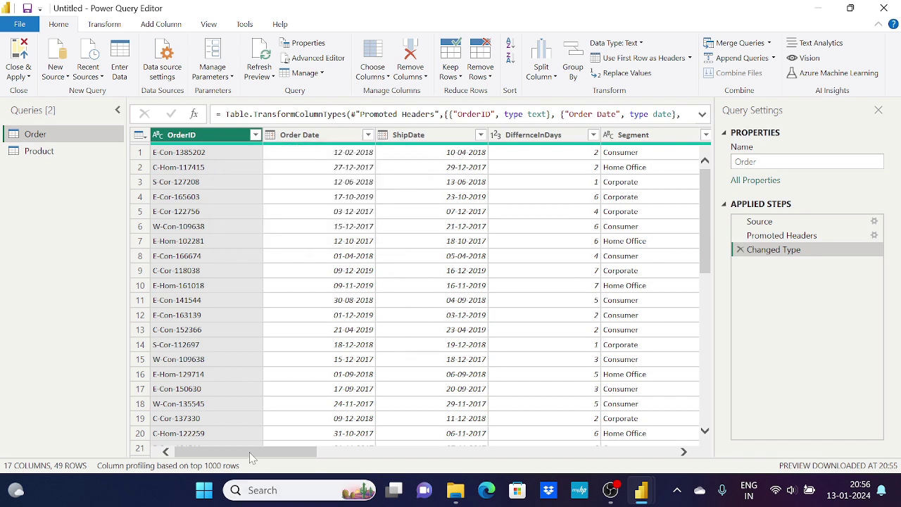
pyautogui.moveTo(252, 458); pyautogui.dragTo(255, 458)
pyautogui.click(220, 23)
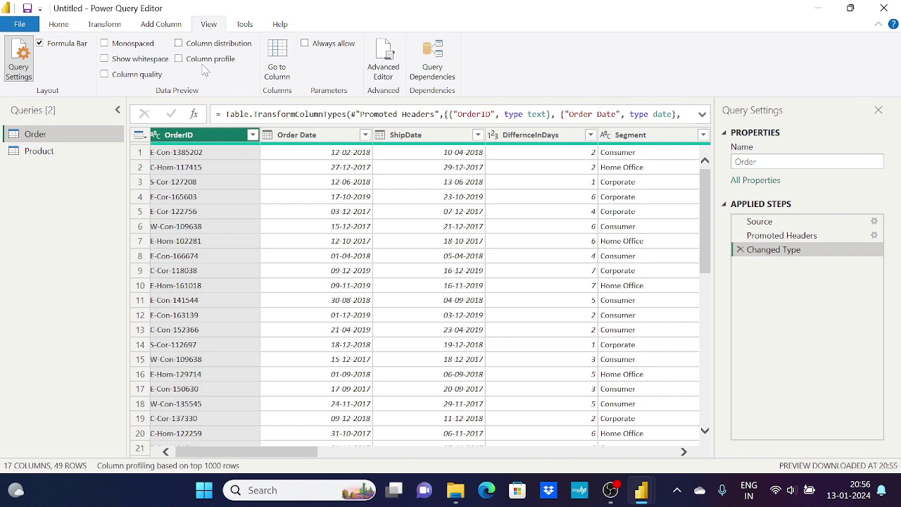
pyautogui.click(59, 26)
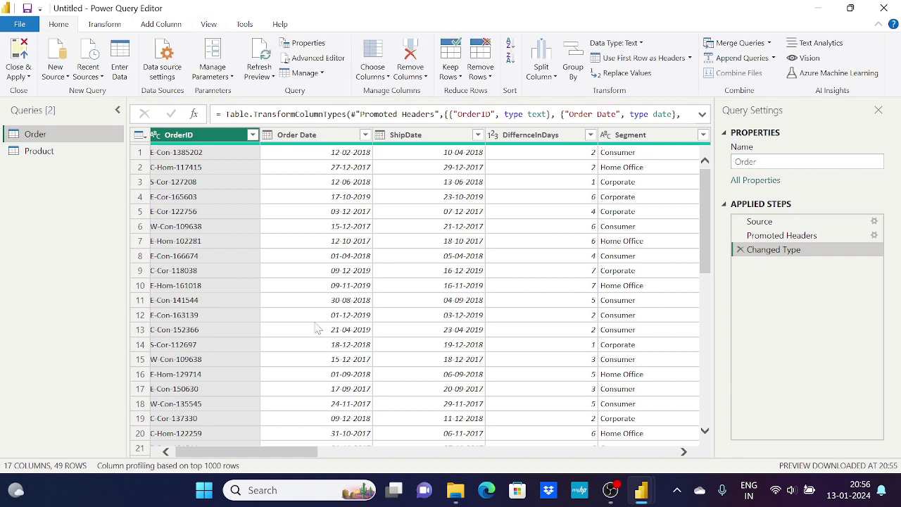
pyautogui.moveTo(282, 453); pyautogui.dragTo(491, 474)
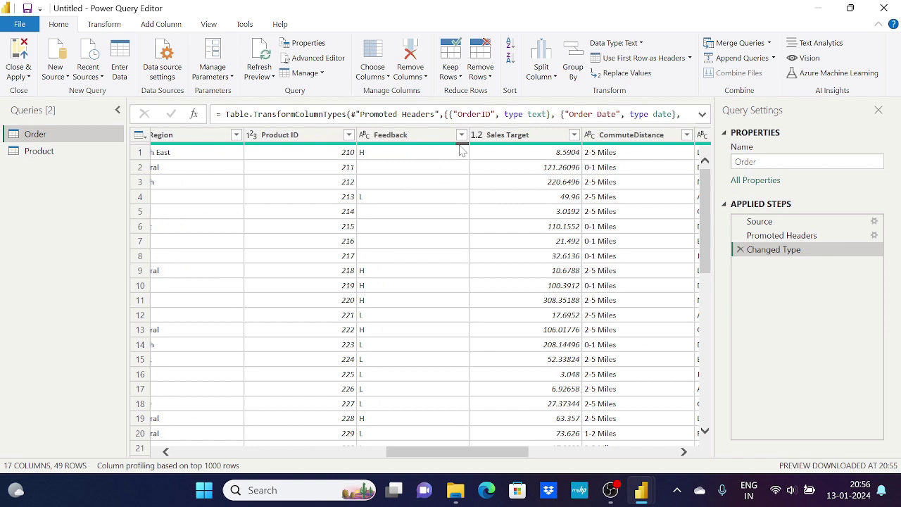
pyautogui.moveTo(460, 147)
pyautogui.hscroll(-3, 447, 454)
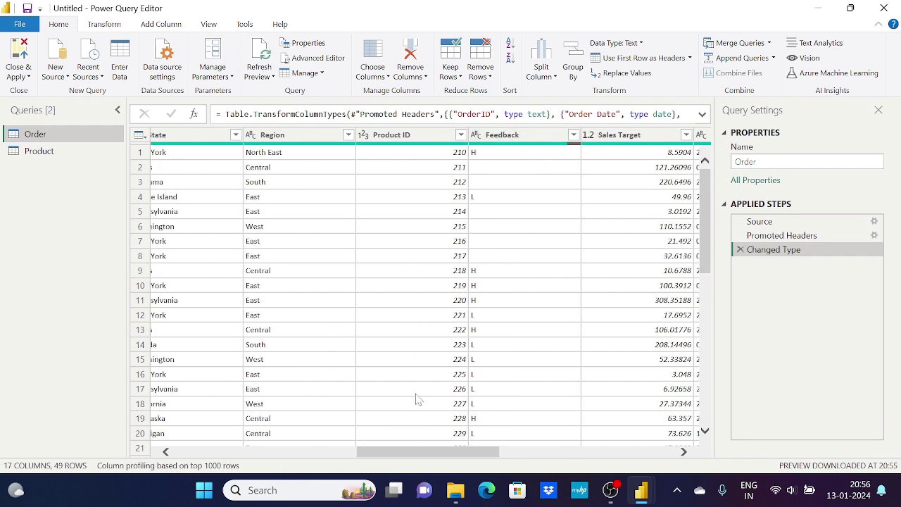
pyautogui.hscroll(2, 423, 457)
pyautogui.hscroll(1, 432, 459)
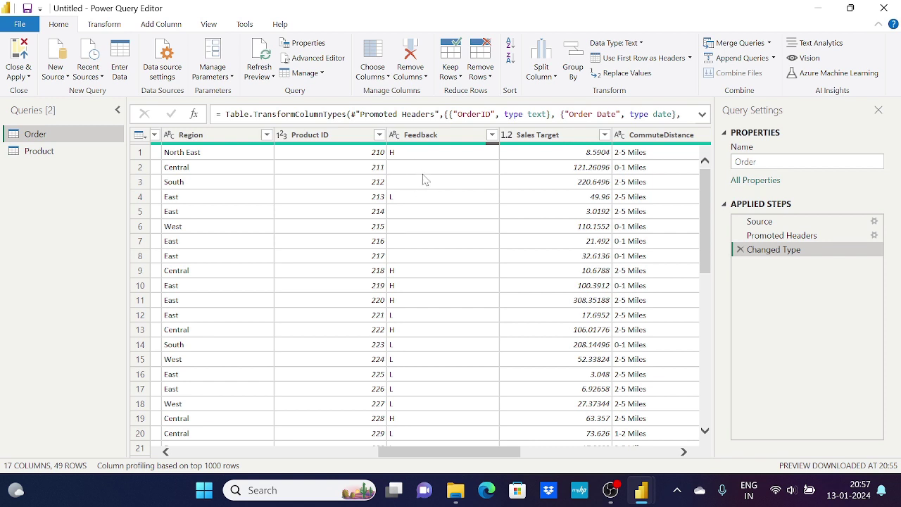
# - Try Fill Down on the Order query's OrderID column, and delete the resulting Filled Down step
pyautogui.click(96, 33)
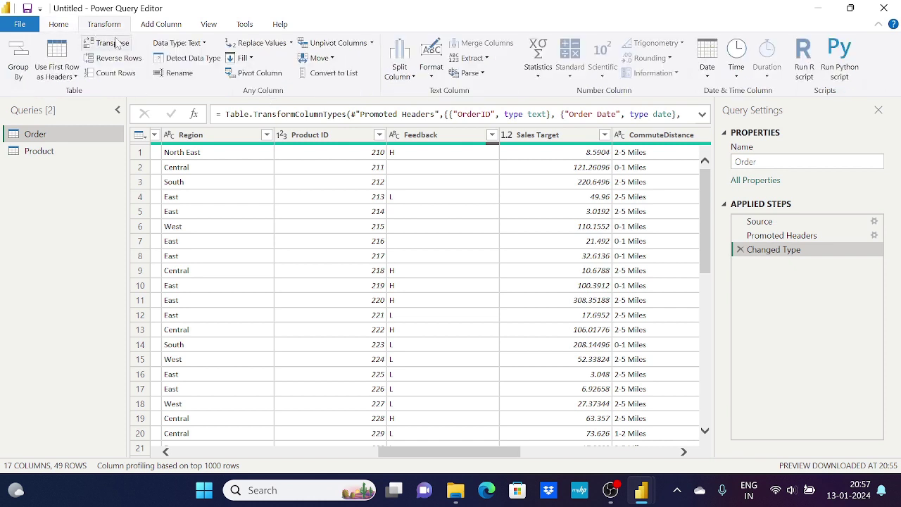
pyautogui.click(243, 58)
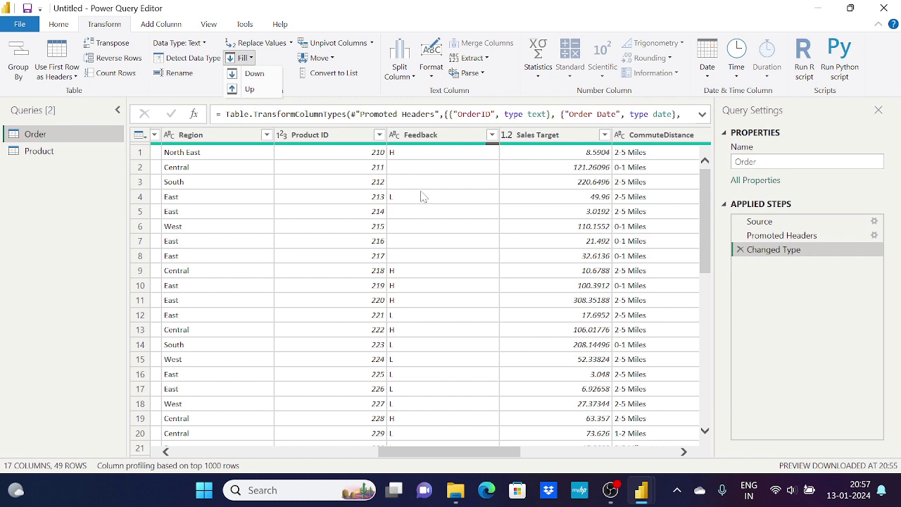
pyautogui.click(252, 74)
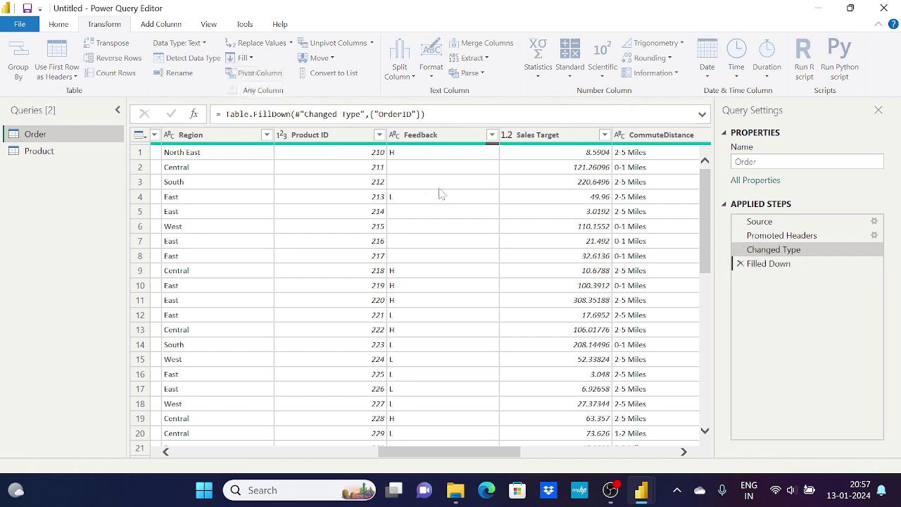
pyautogui.moveTo(275, 452); pyautogui.dragTo(470, 452)
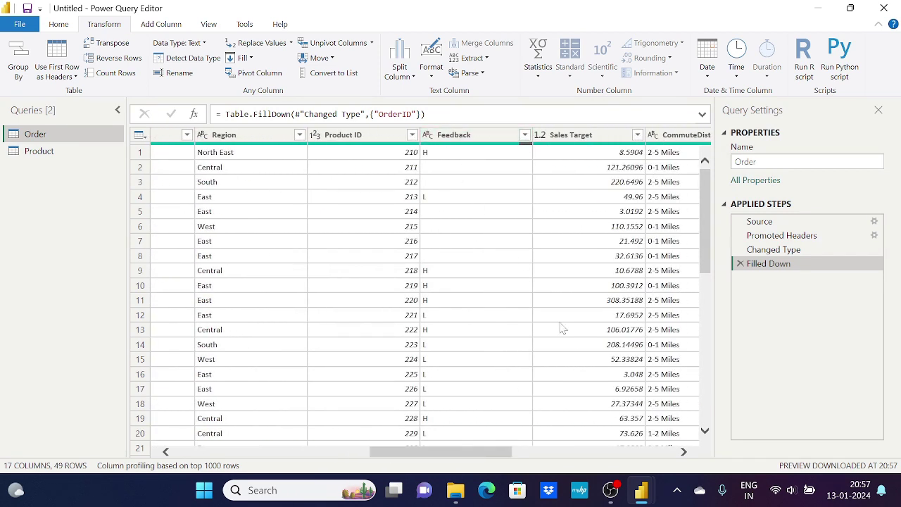
pyautogui.click(740, 264)
# - Replace the empty values in the Order query's Feedback column with null and fill the column down
pyautogui.click(474, 138)
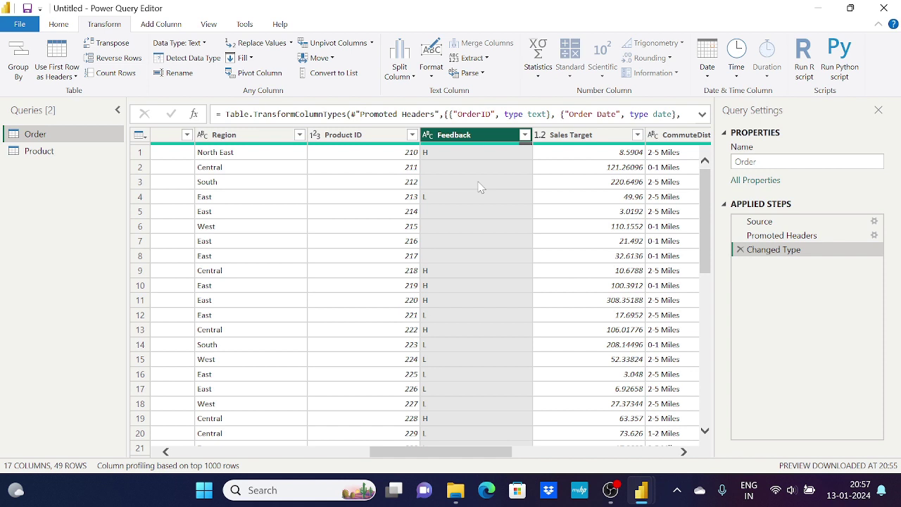
pyautogui.click(258, 44)
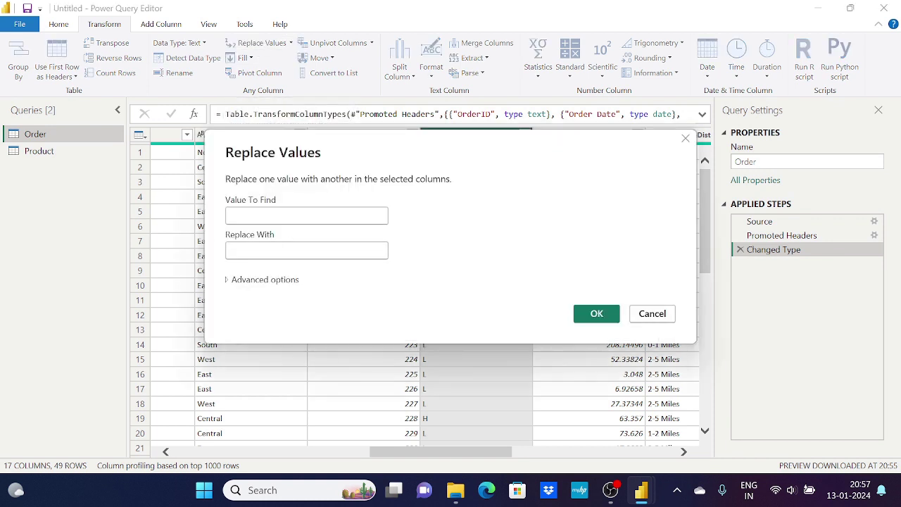
pyautogui.click(307, 250)
pyautogui.write('null')
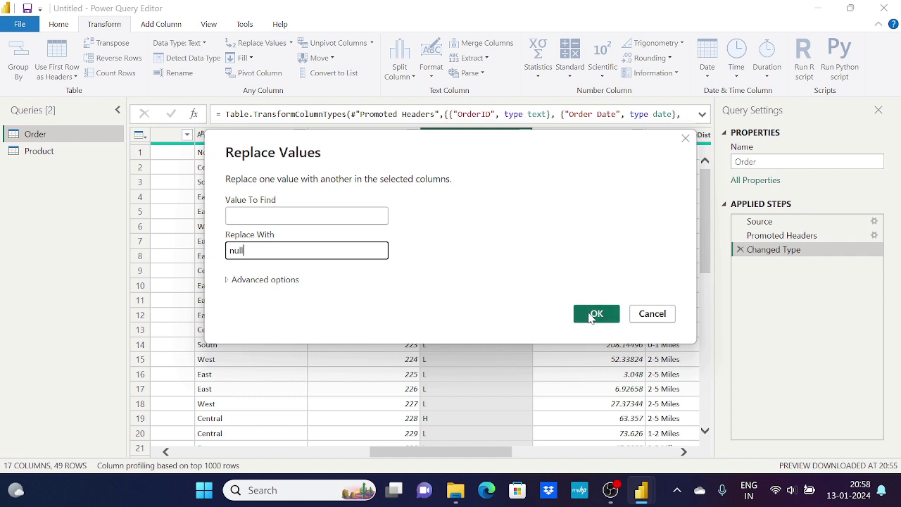
pyautogui.click(600, 314)
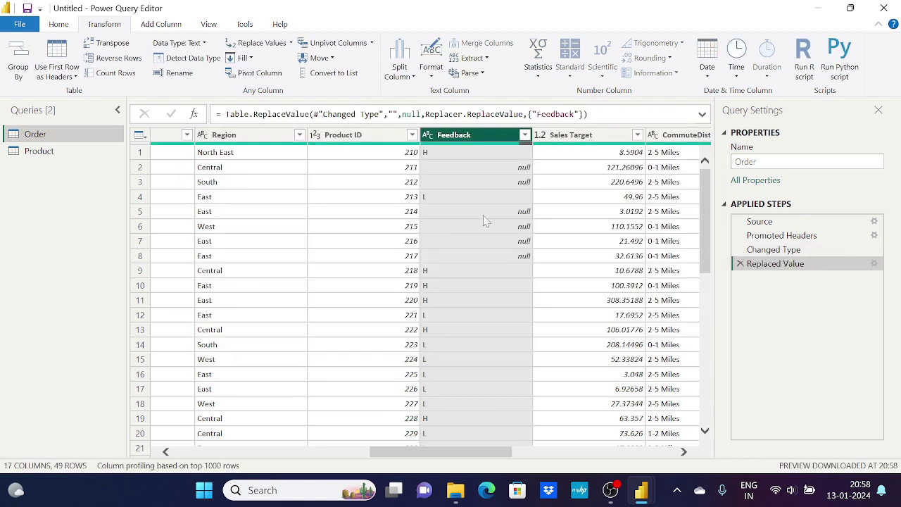
pyautogui.click(243, 58)
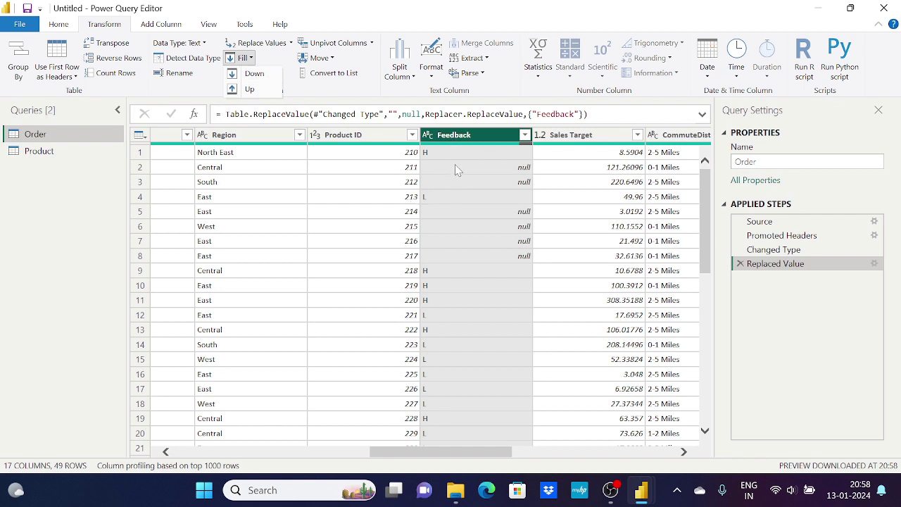
pyautogui.click(255, 74)
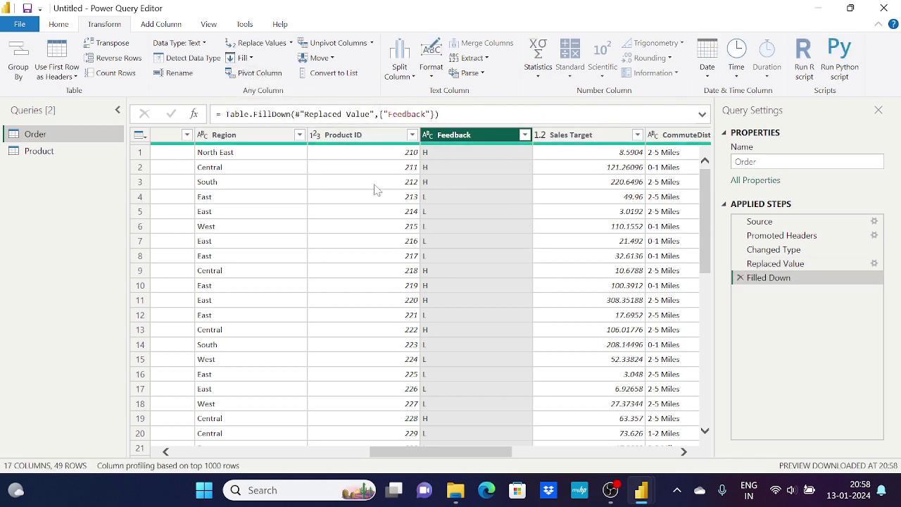
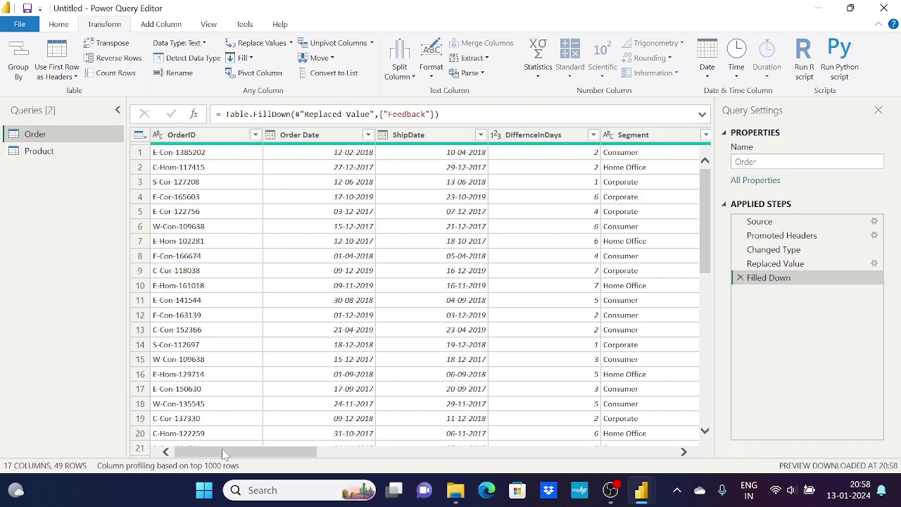
# - Detect the data type of the Order query's Feedback column
pyautogui.moveTo(222, 449); pyautogui.dragTo(187, 465)
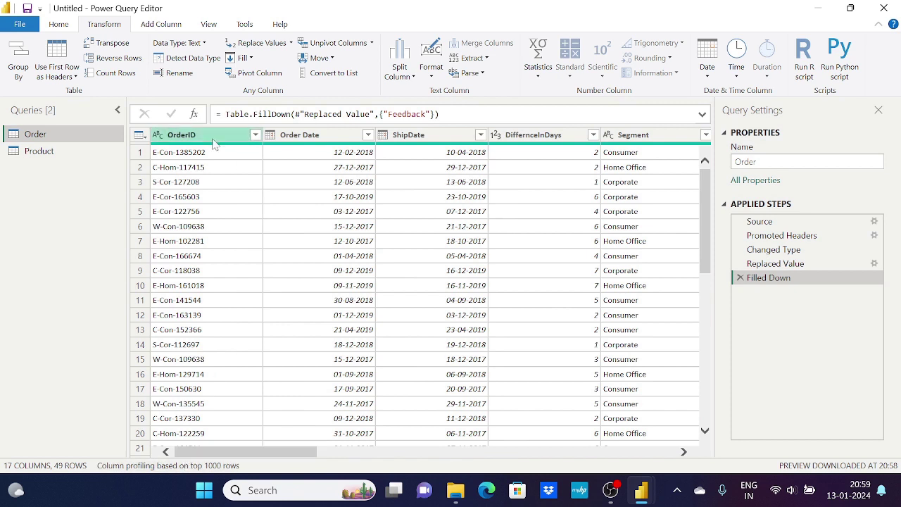
pyautogui.click(188, 59)
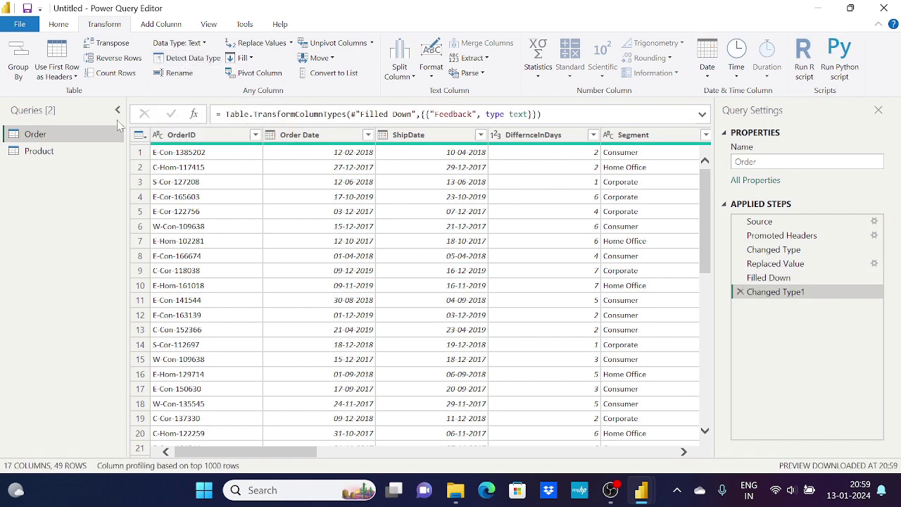
pyautogui.moveTo(262, 451); pyautogui.dragTo(207, 493)
# - Try keeping every Order column except DiffernceInDays and CommuteDistance, and delete the resulting Removed Other Columns step
pyautogui.click(59, 25)
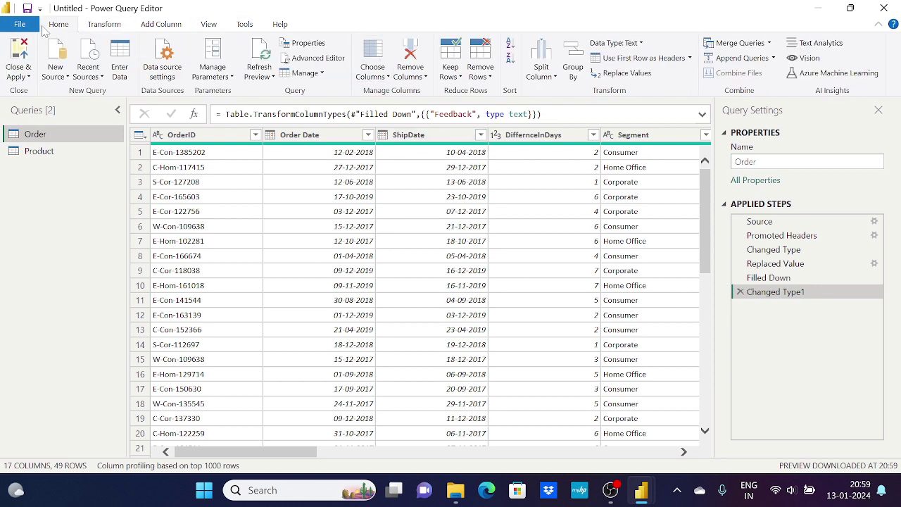
pyautogui.click(372, 54)
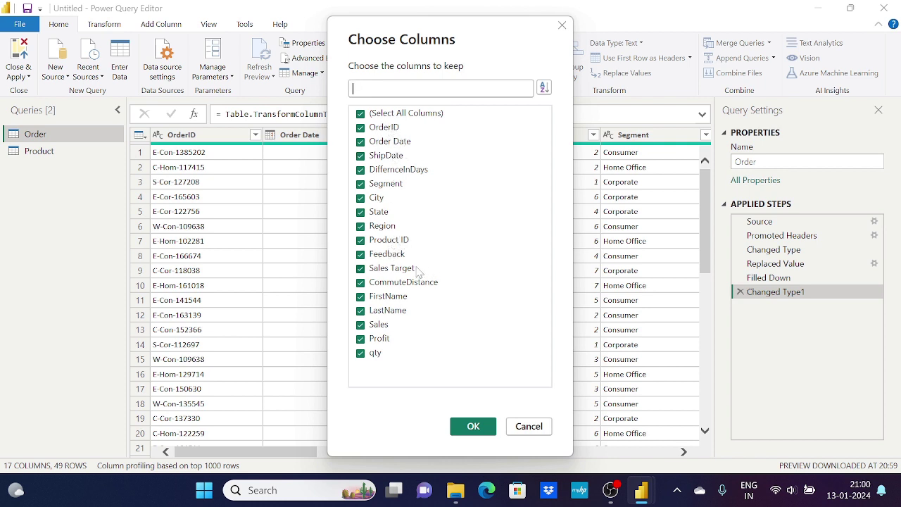
pyautogui.click(370, 285)
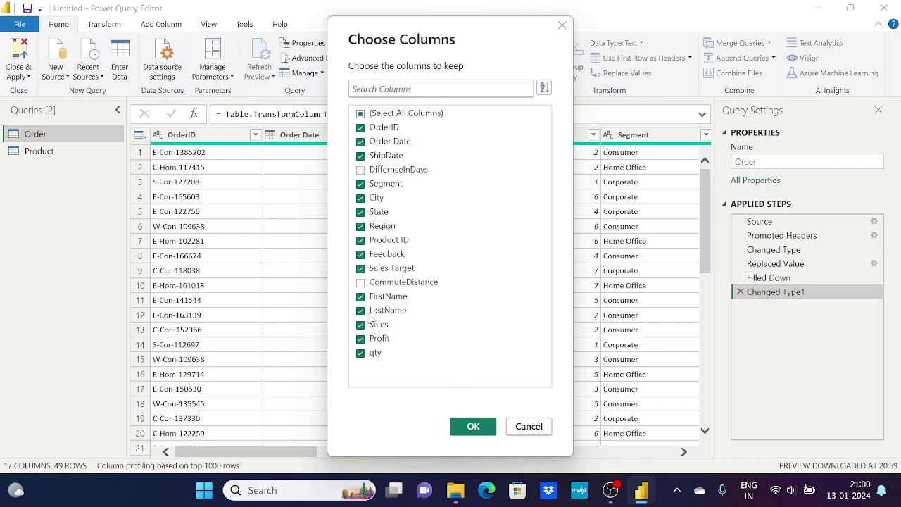
pyautogui.click(474, 428)
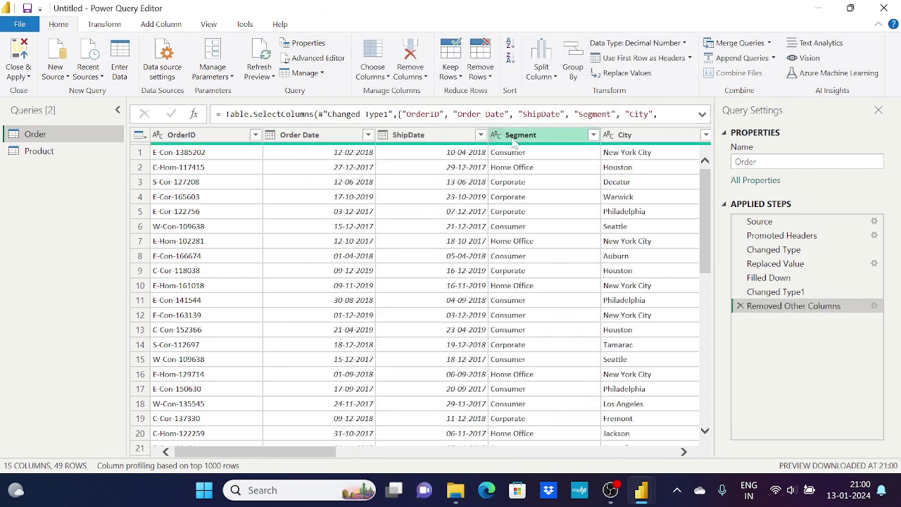
pyautogui.click(740, 306)
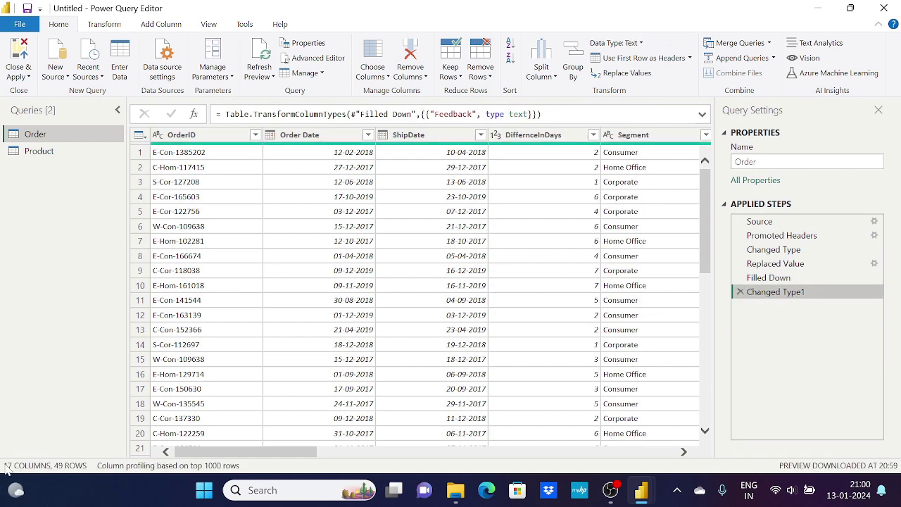
# - Choose the Order query's columns to keep, leaving out DiffernceInDays and CommuteDistance
pyautogui.click(375, 58)
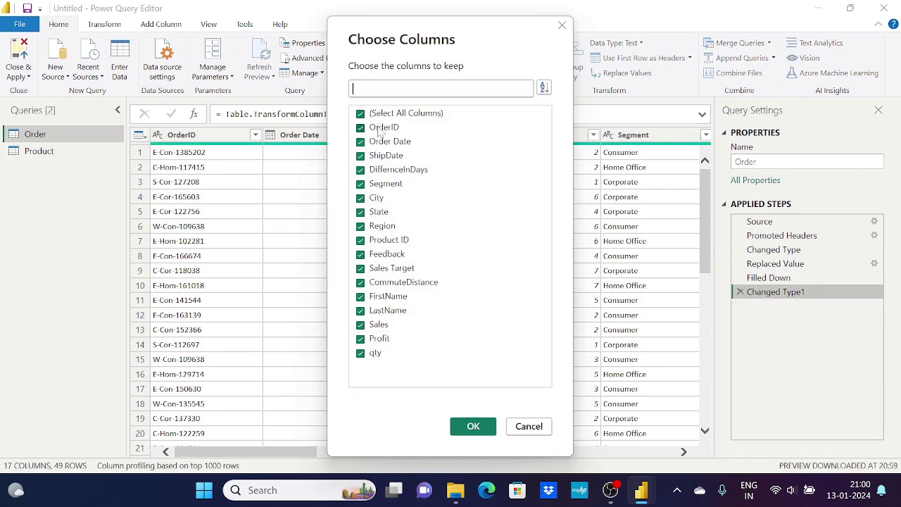
pyautogui.click(376, 174)
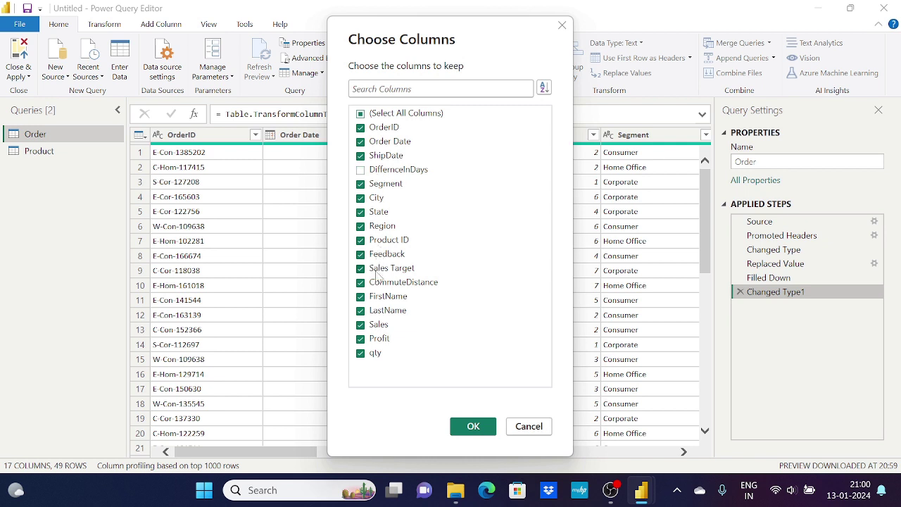
pyautogui.click(475, 430)
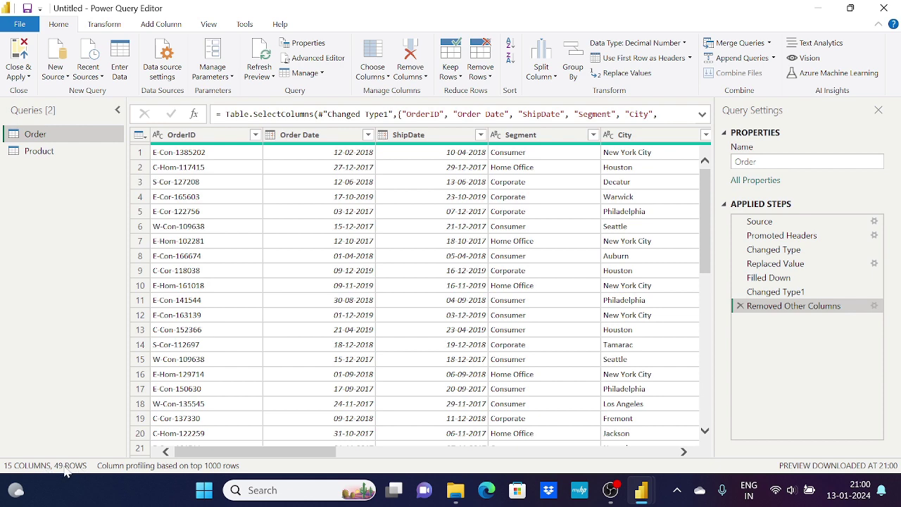
# - Split the Order query's Region column by the space delimiter at each occurrence
pyautogui.scroll(-3, 64, 472)
pyautogui.scroll(3, 80, 408)
pyautogui.hscroll(3, 276, 456)
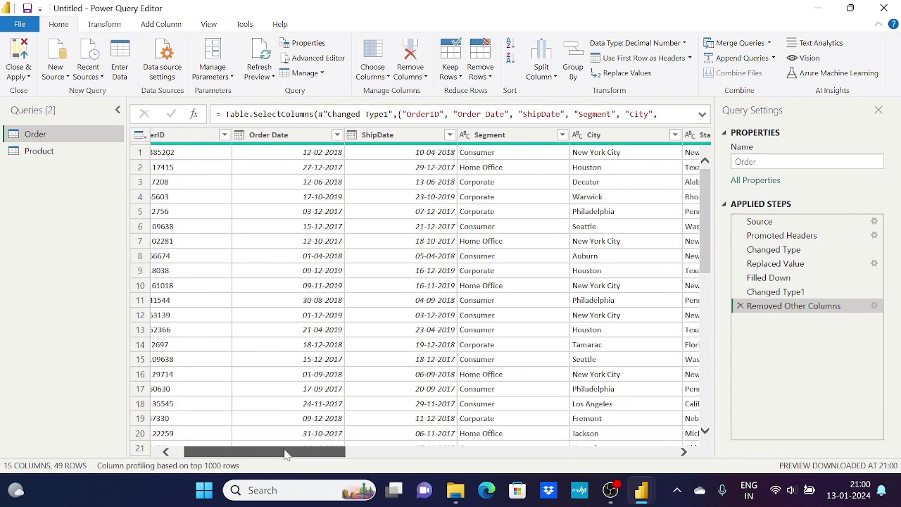
pyautogui.hscroll(3, 321, 452)
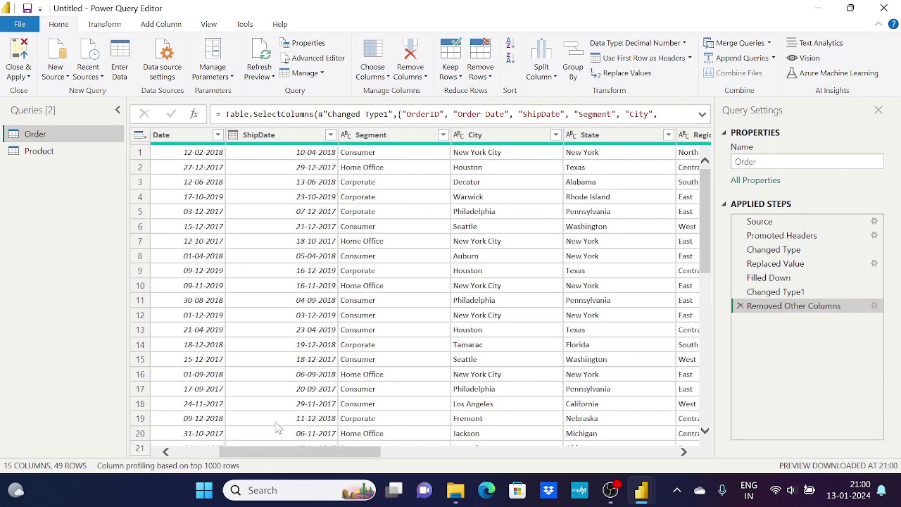
pyautogui.moveTo(278, 456); pyautogui.dragTo(348, 473)
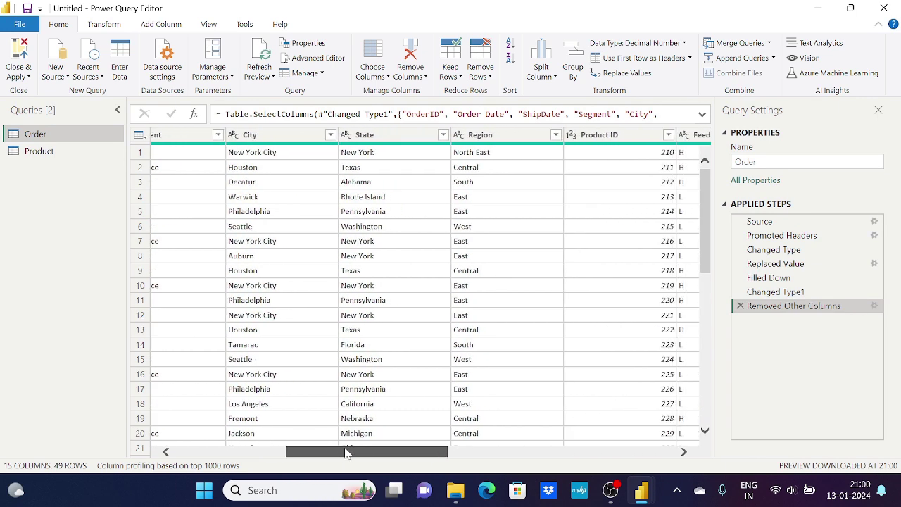
pyautogui.click(509, 136)
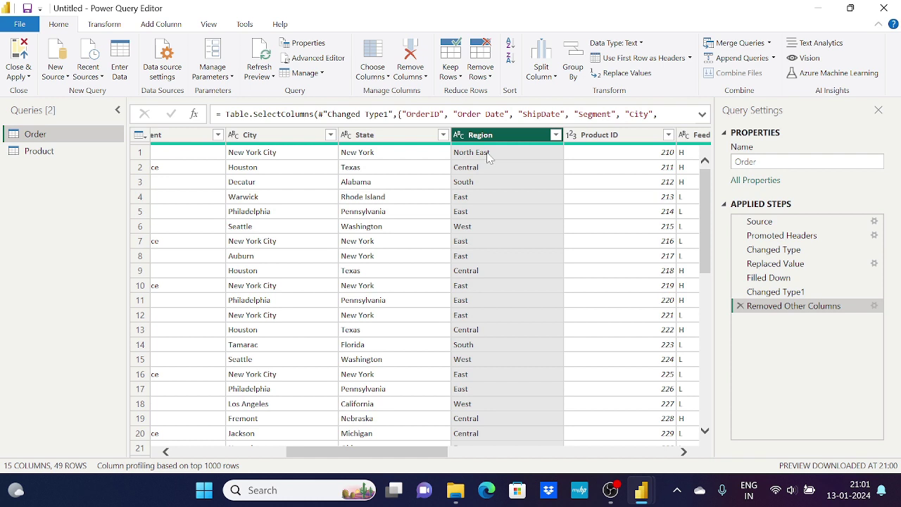
pyautogui.click(555, 82)
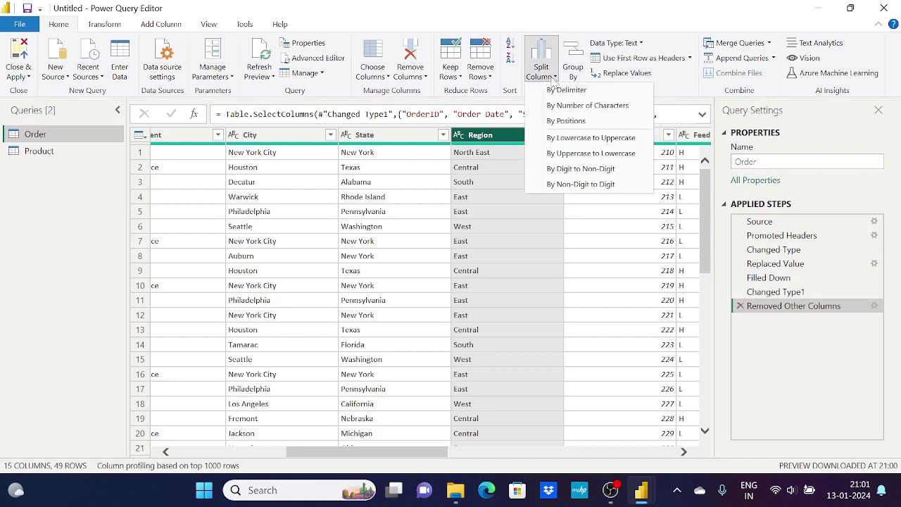
pyautogui.click(567, 90)
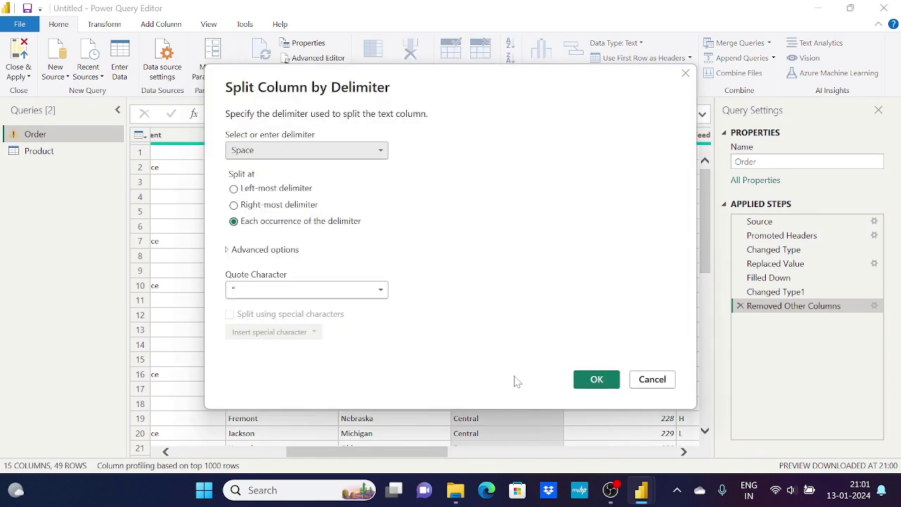
pyautogui.click(592, 380)
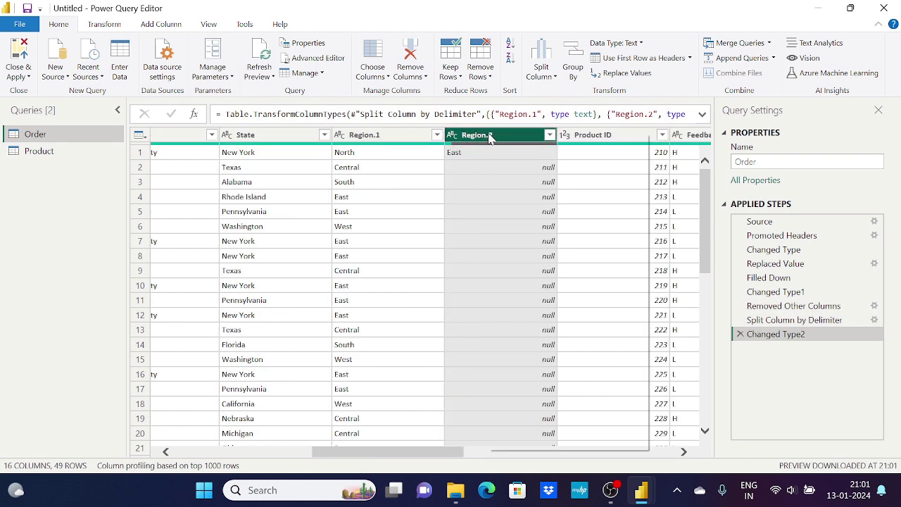
# - Check the values in the Region.2 column and remove that column from the Order query
pyautogui.rightClick(490, 135)
pyautogui.click(544, 5)
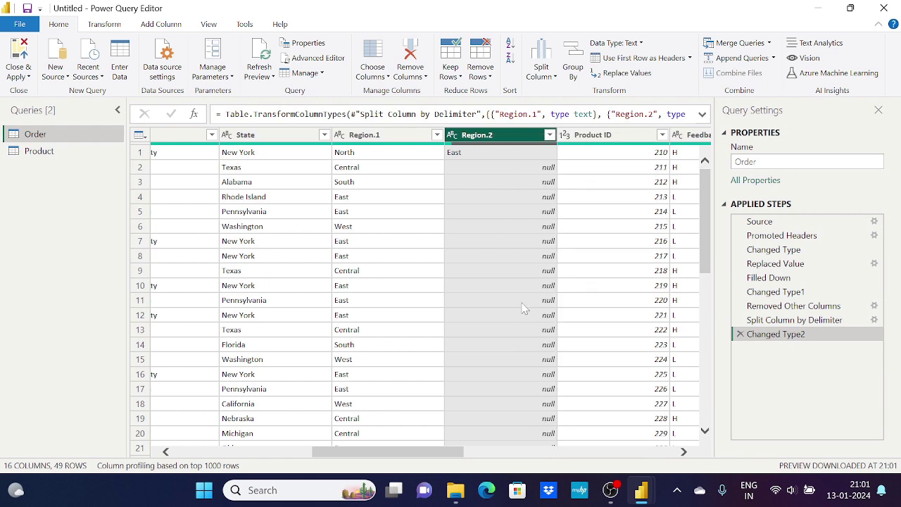
pyautogui.scroll(-10, 521, 307)
pyautogui.scroll(10, 520, 301)
pyautogui.rightClick(494, 138)
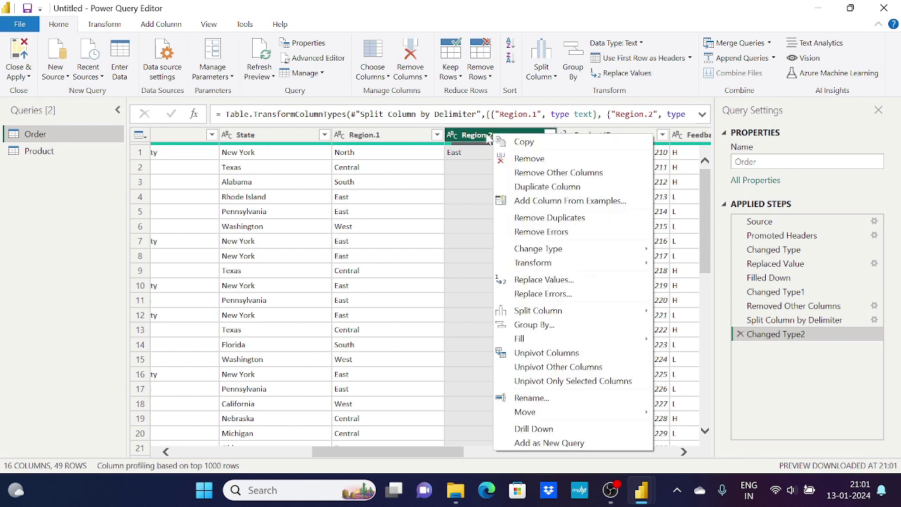
pyautogui.click(519, 159)
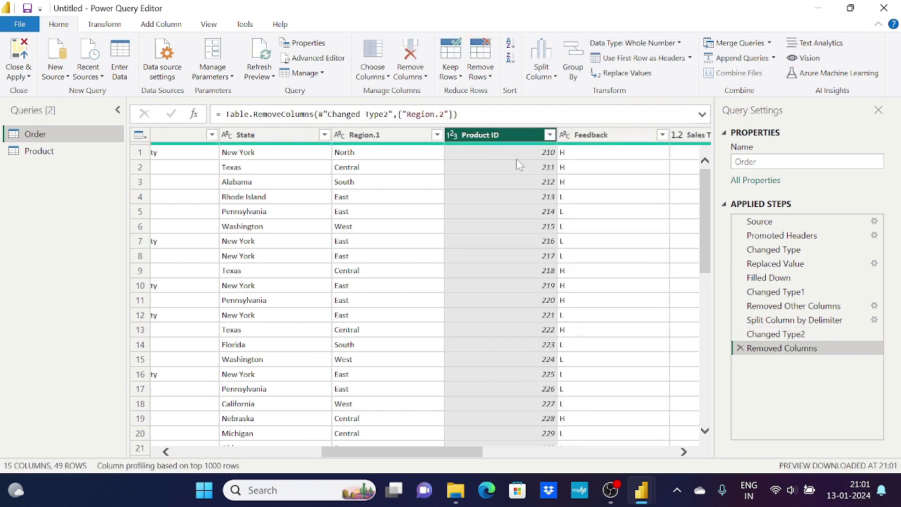
# - Rename the Region.1 column as Region
pyautogui.moveTo(399, 454)
pyautogui.mouseDown()
pyautogui.moveTo(412, 455)
pyautogui.moveTo(391, 458)
pyautogui.mouseUp()
pyautogui.doubleClick(403, 135)
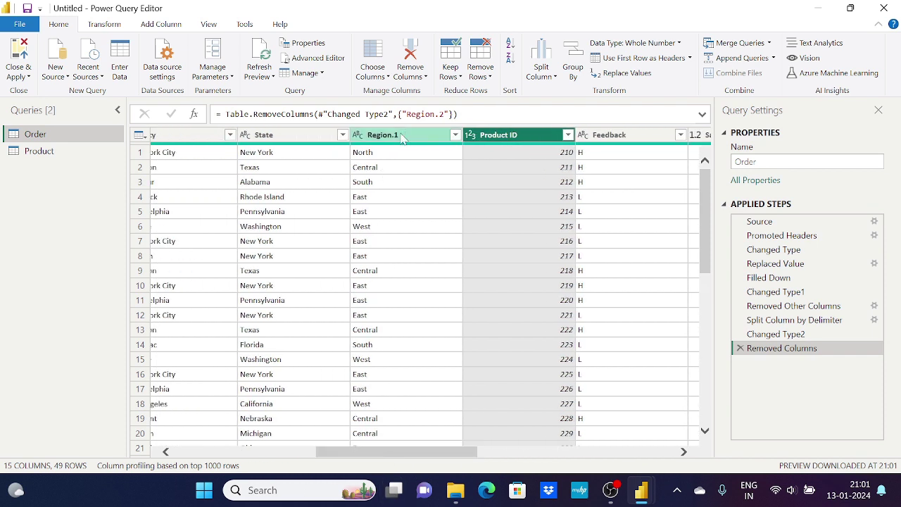
pyautogui.press('Escape')
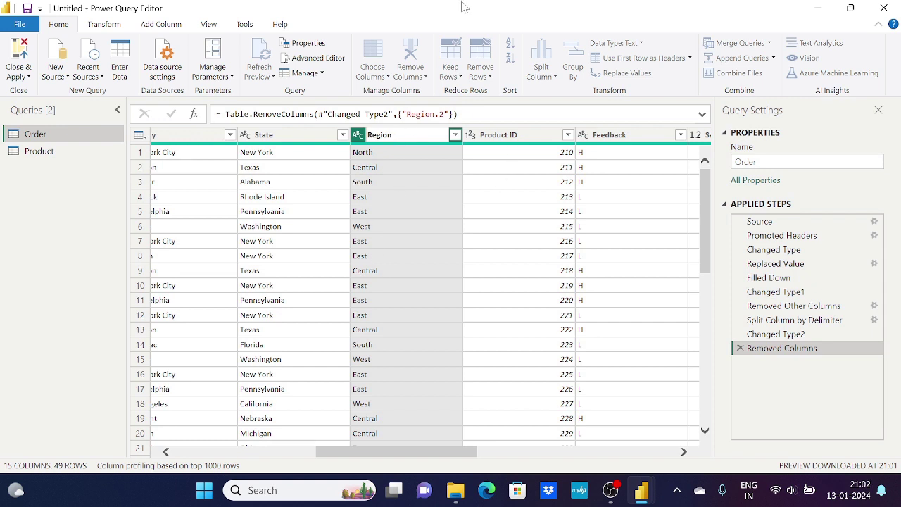
pyautogui.press('Return')
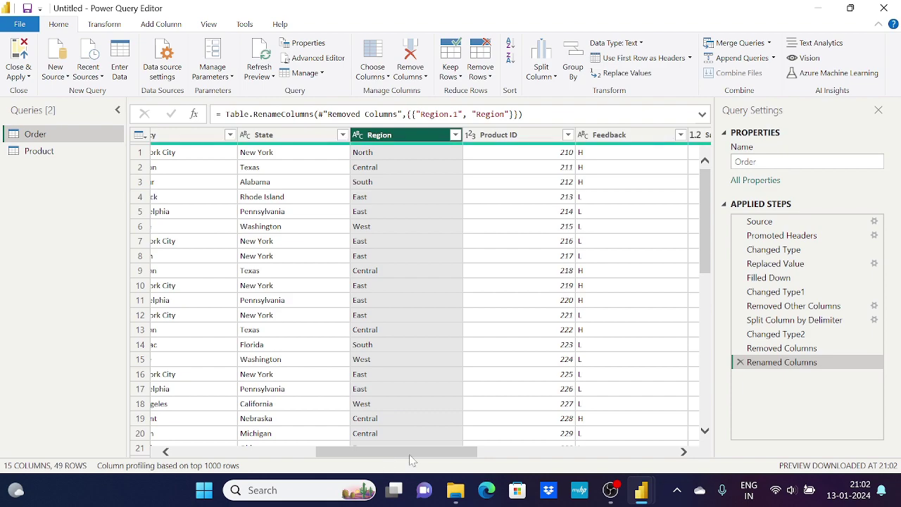
# - Round the Order query's Sales column to 2 decimal places
pyautogui.moveTo(413, 456); pyautogui.dragTo(625, 503)
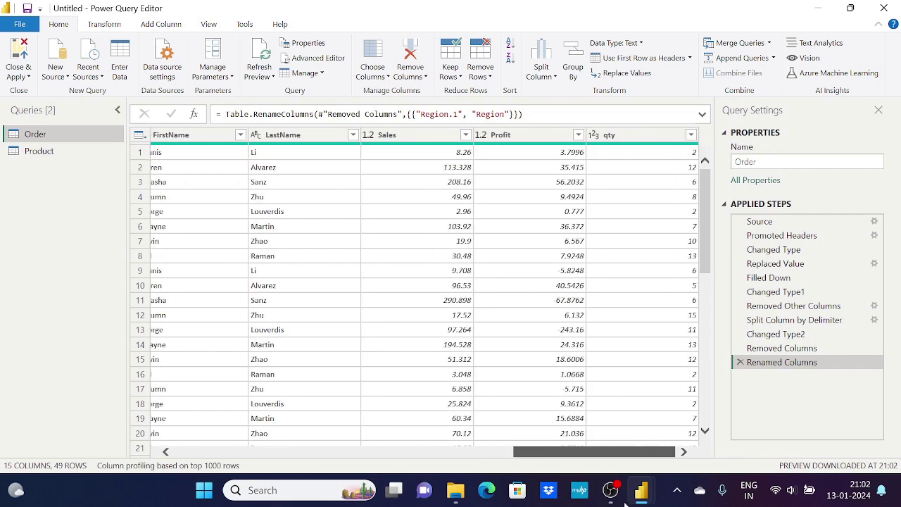
pyautogui.click(414, 137)
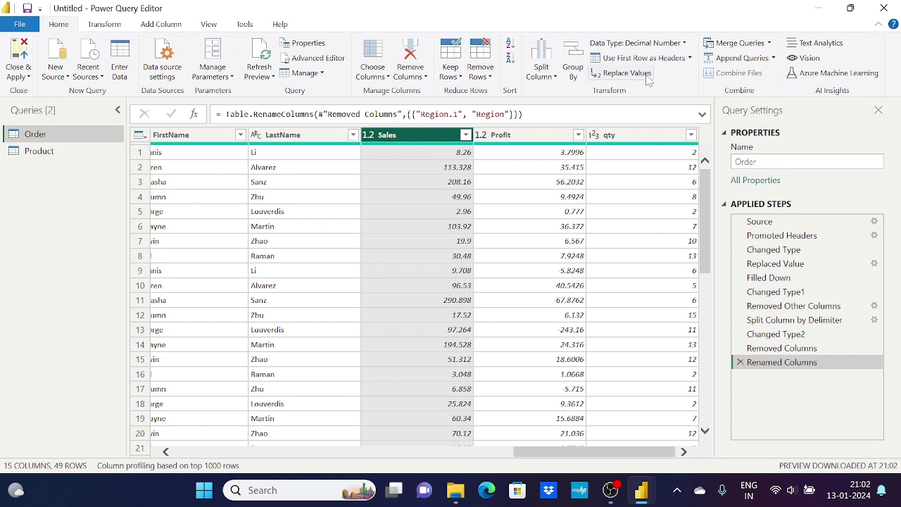
pyautogui.click(105, 25)
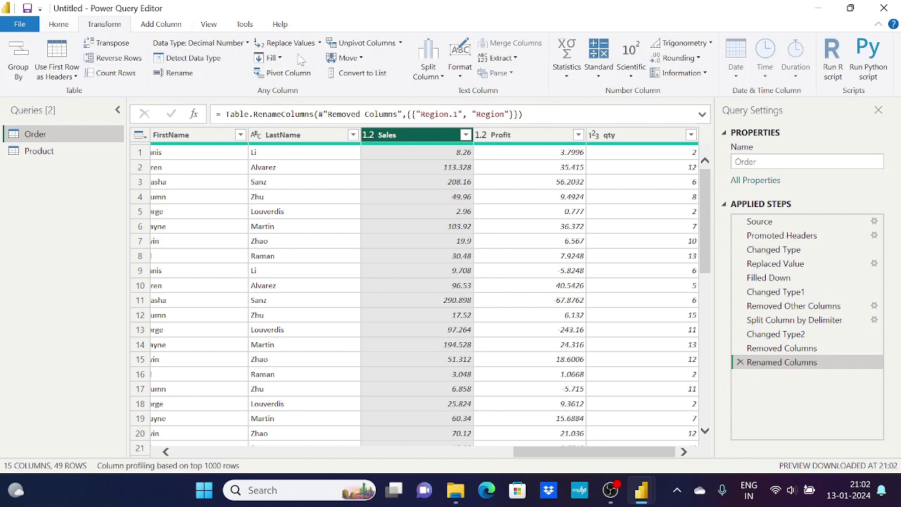
pyautogui.click(697, 59)
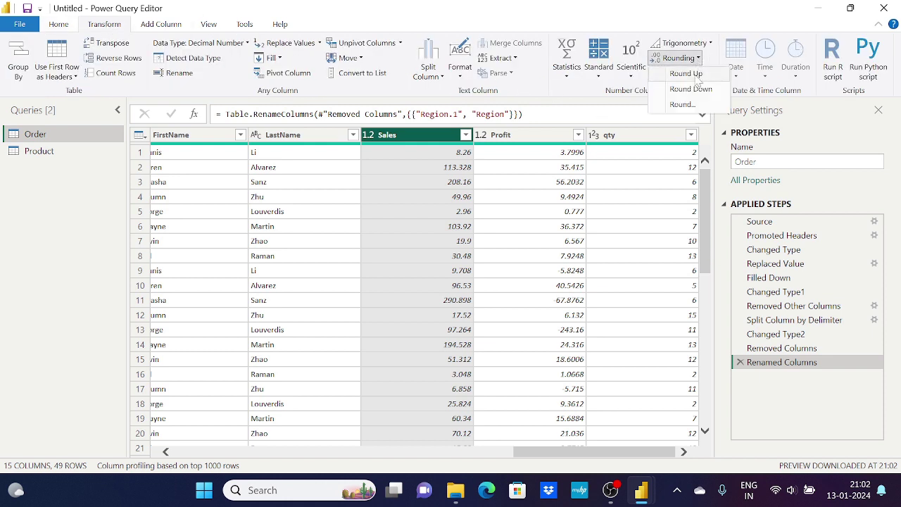
pyautogui.click(681, 104)
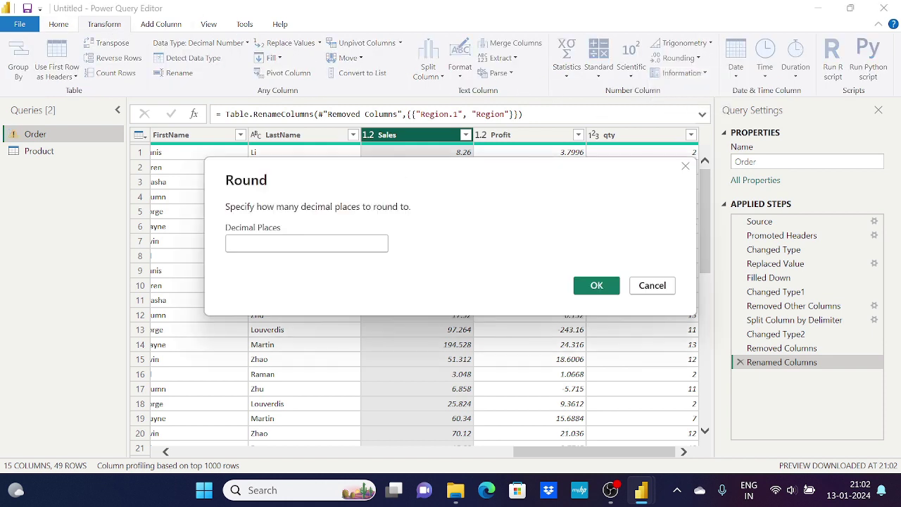
pyautogui.write('2')
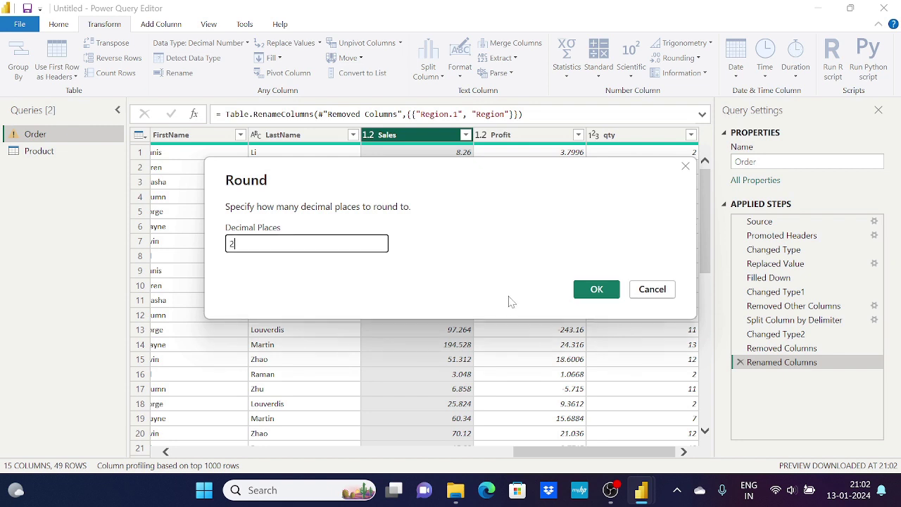
pyautogui.click(583, 291)
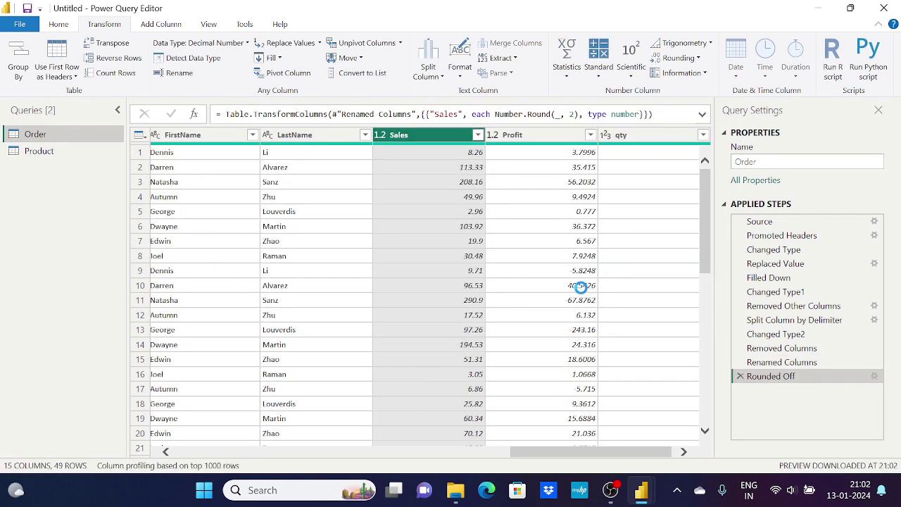
# - Round the Order query's Profit column to 2 decimal places
pyautogui.click(537, 136)
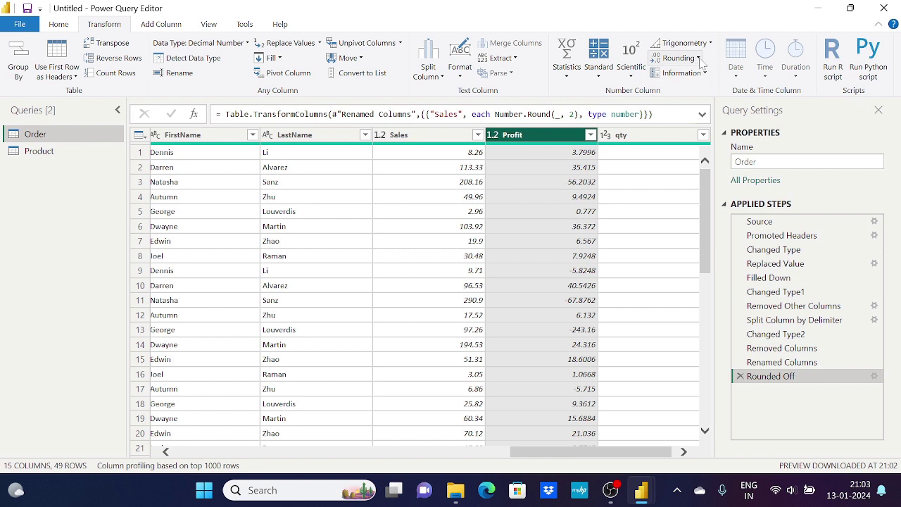
pyautogui.rightClick(522, 140)
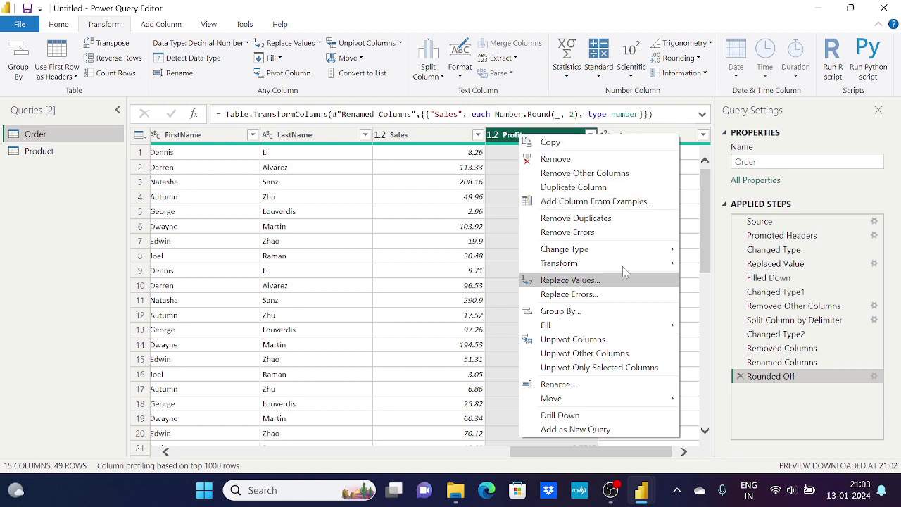
pyautogui.moveTo(636, 264)
pyautogui.moveTo(706, 265)
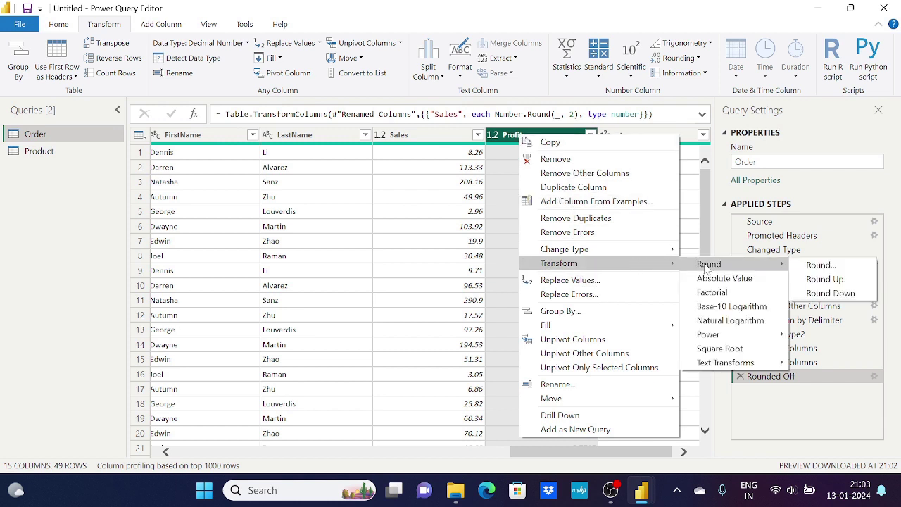
pyautogui.click(822, 265)
pyautogui.write('2')
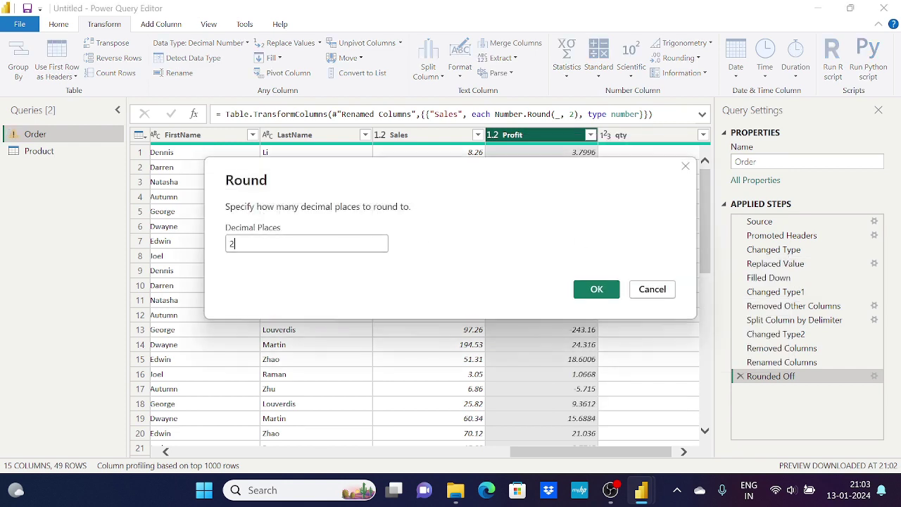
pyautogui.click(589, 289)
pyautogui.moveTo(573, 455); pyautogui.dragTo(578, 455)
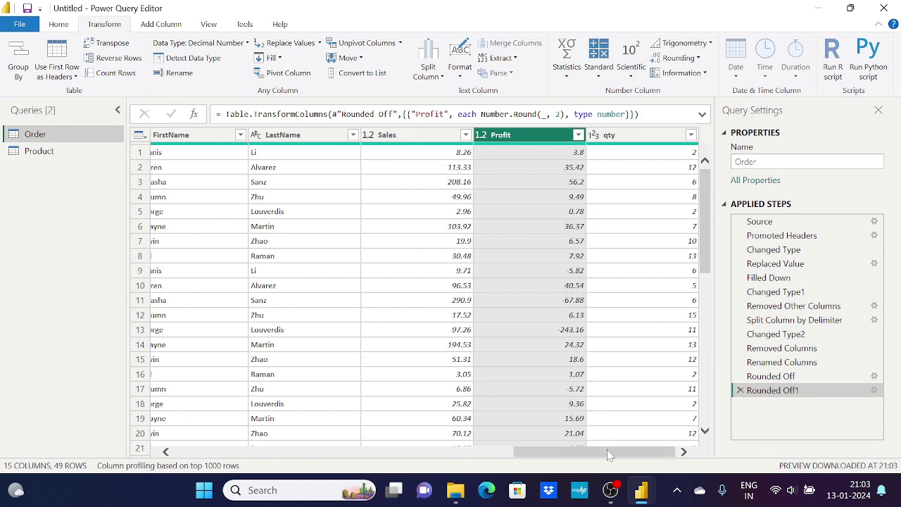
pyautogui.moveTo(615, 456); pyautogui.dragTo(607, 456)
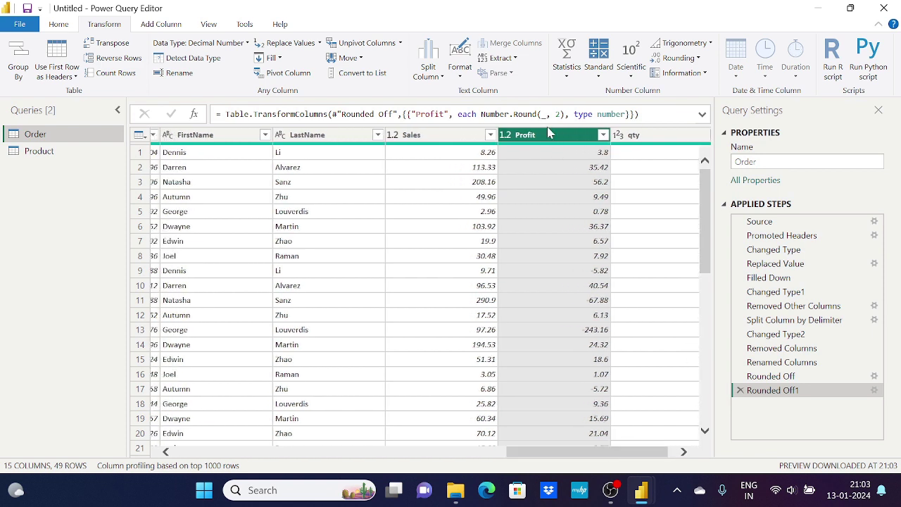
pyautogui.moveTo(551, 148)
# - Merge the FirstName and LastName columns with a space separator into a column named Full Name
pyautogui.moveTo(609, 453); pyautogui.dragTo(548, 459)
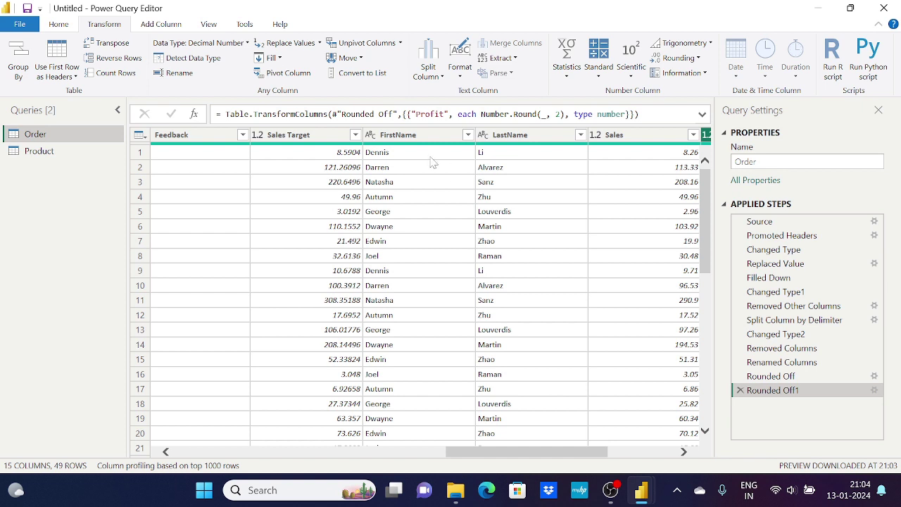
pyautogui.click(419, 138)
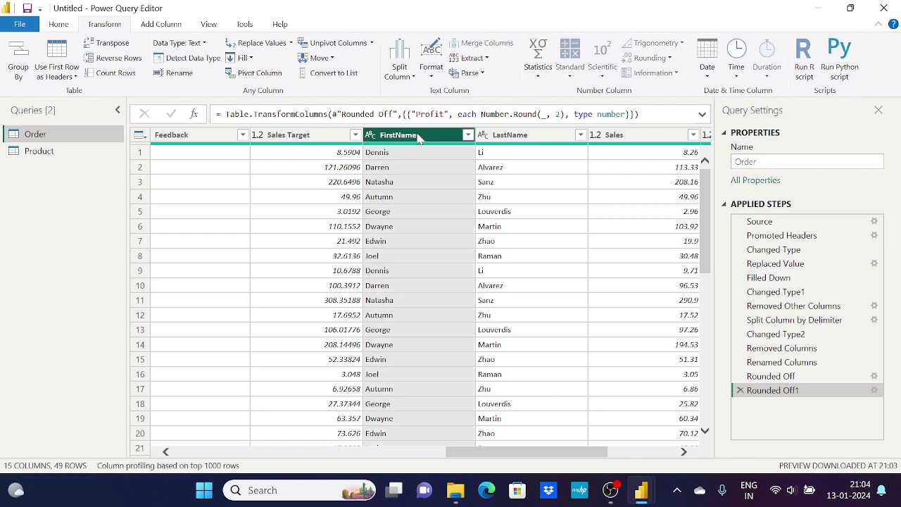
pyautogui.click(549, 139)
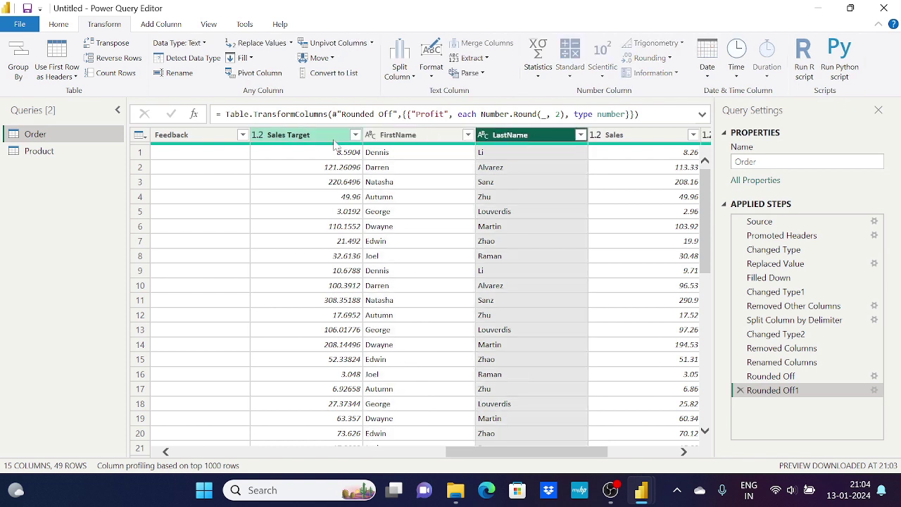
pyautogui.click(398, 138)
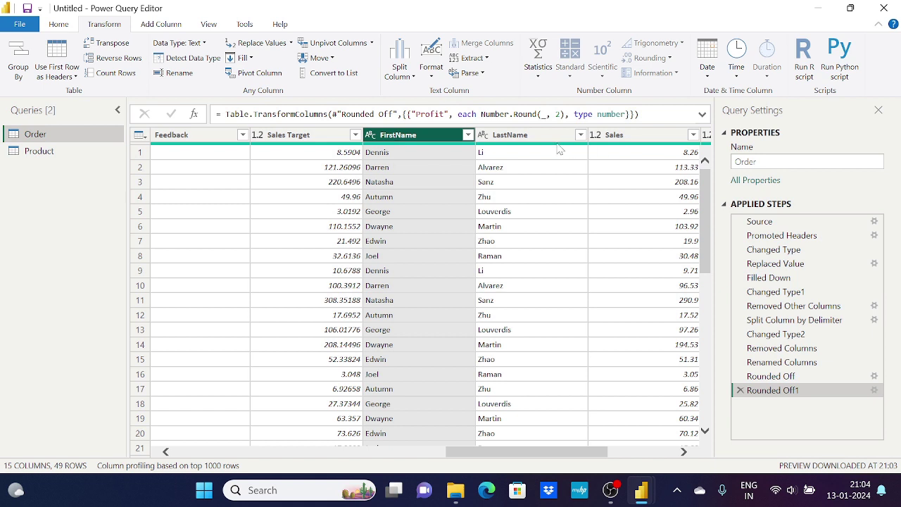
pyautogui.keyDown('ctrl'); pyautogui.click(521, 139); pyautogui.keyUp('ctrl')
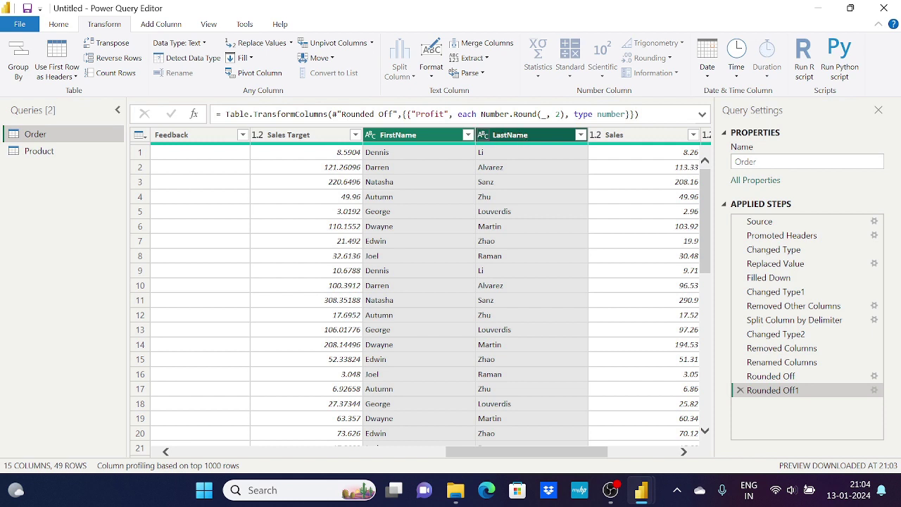
pyautogui.click(480, 46)
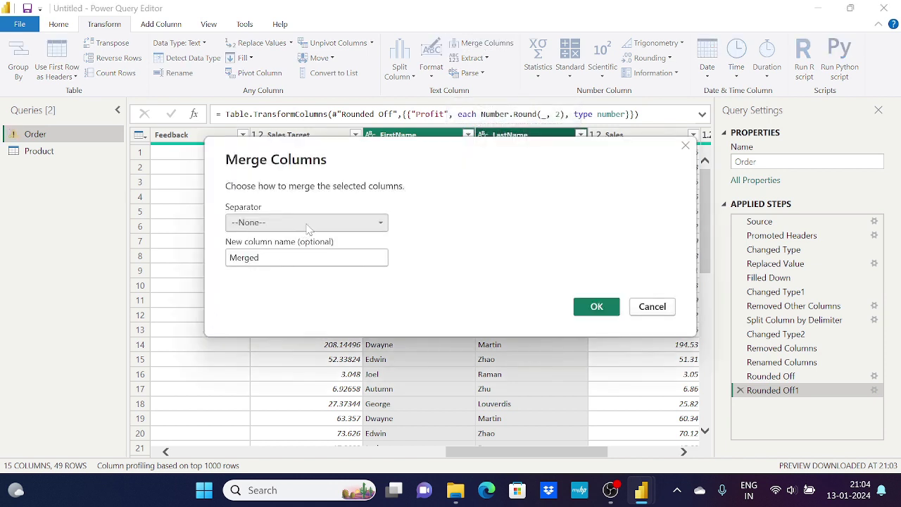
pyautogui.click(308, 224)
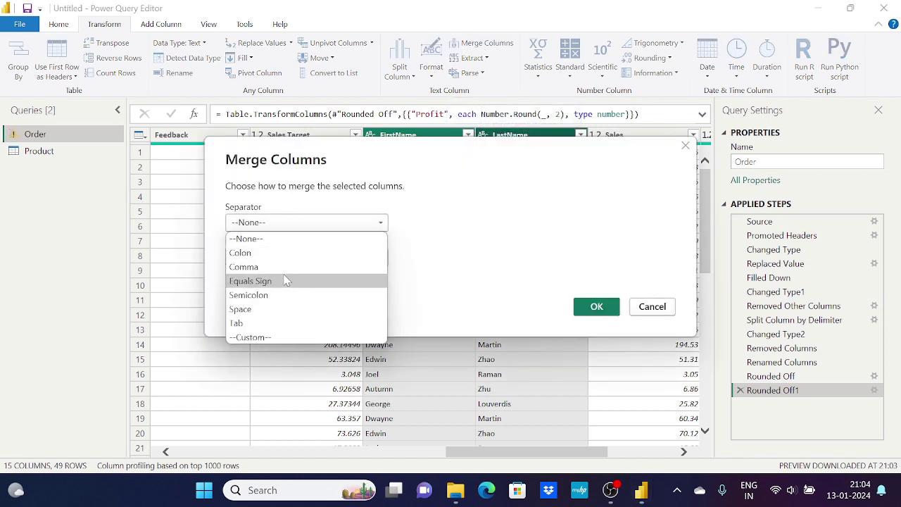
pyautogui.click(275, 311)
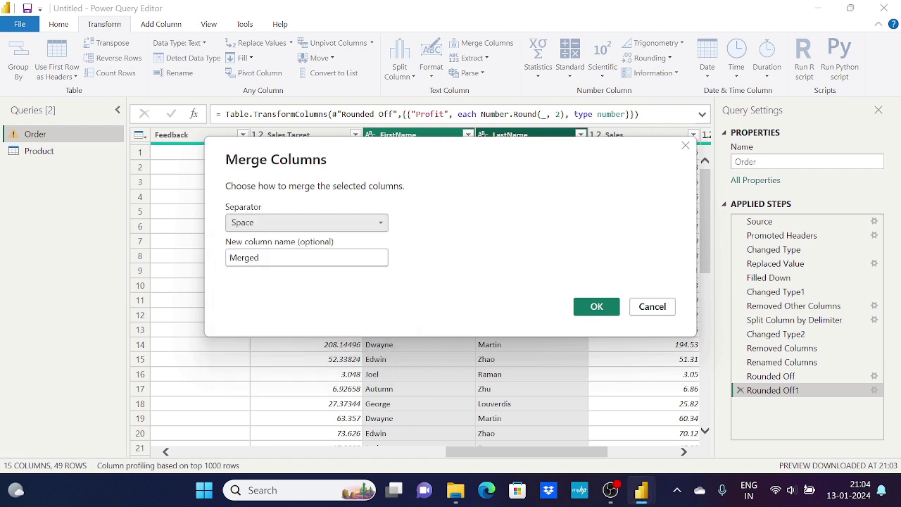
pyautogui.press('Tab')
pyautogui.write('F')
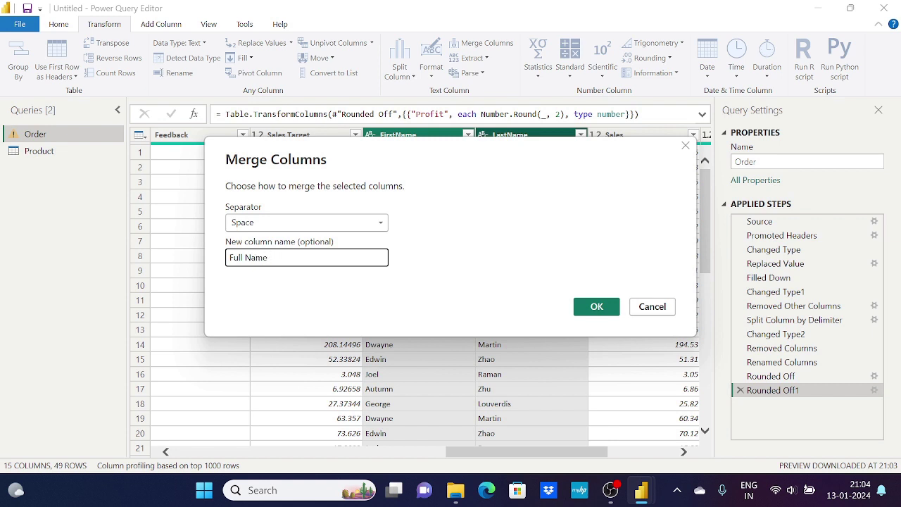
pyautogui.click(605, 312)
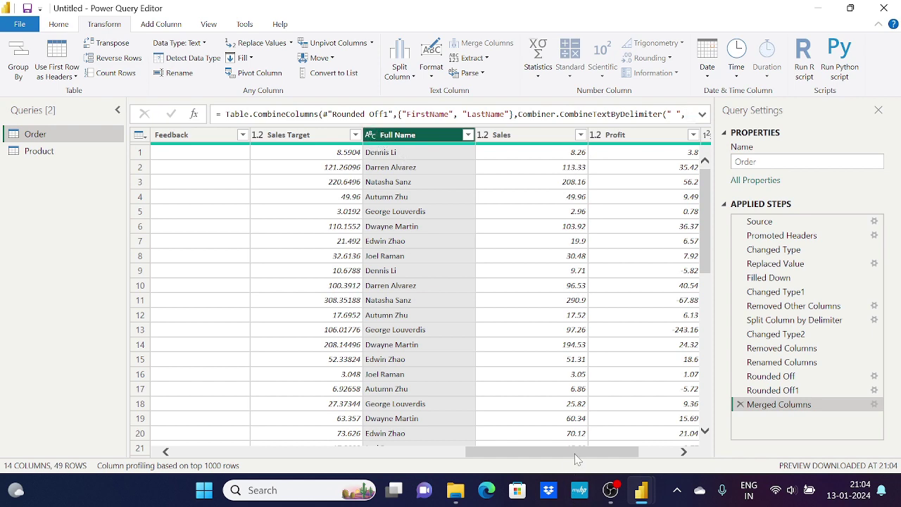
# - Round the Order query's Sales Target column to 2 decimal places
pyautogui.moveTo(576, 454); pyautogui.dragTo(553, 455)
pyautogui.click(374, 136)
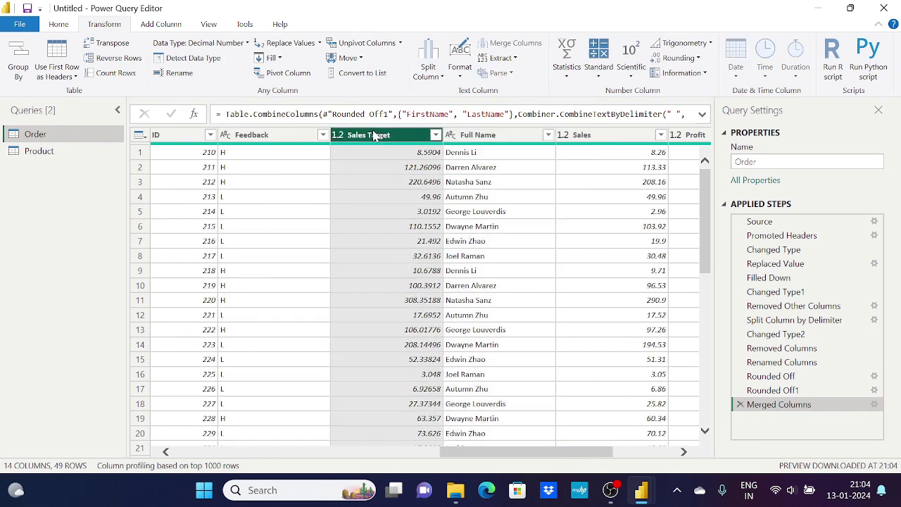
pyautogui.moveTo(374, 135); pyautogui.dragTo(373, 139)
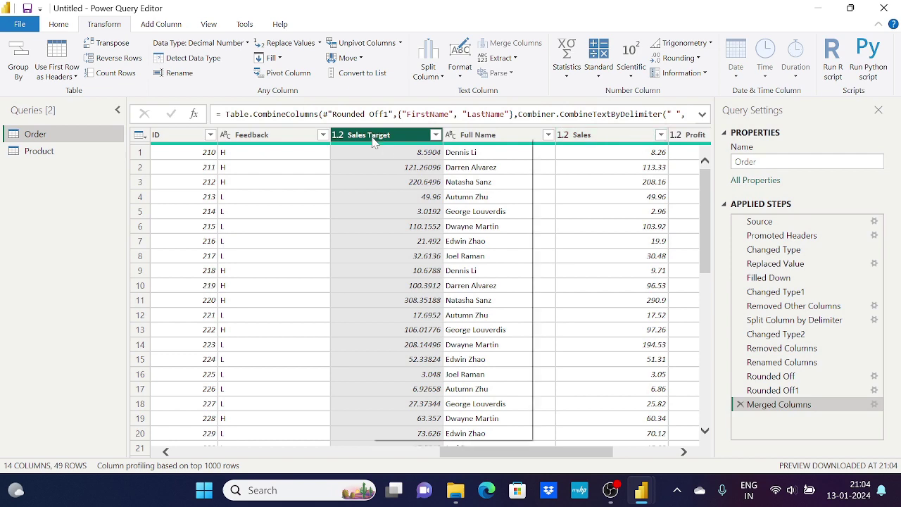
pyautogui.rightClick(374, 140)
pyautogui.moveTo(477, 267)
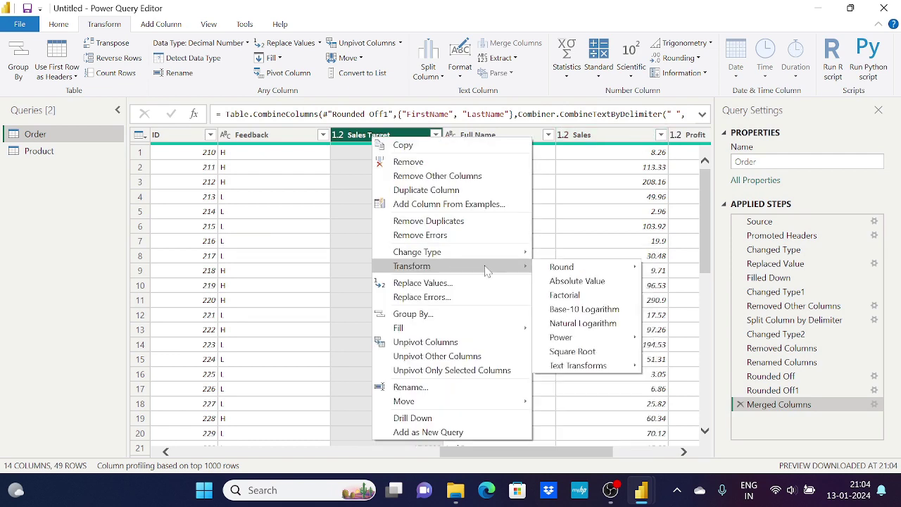
pyautogui.moveTo(603, 269)
pyautogui.click(652, 272)
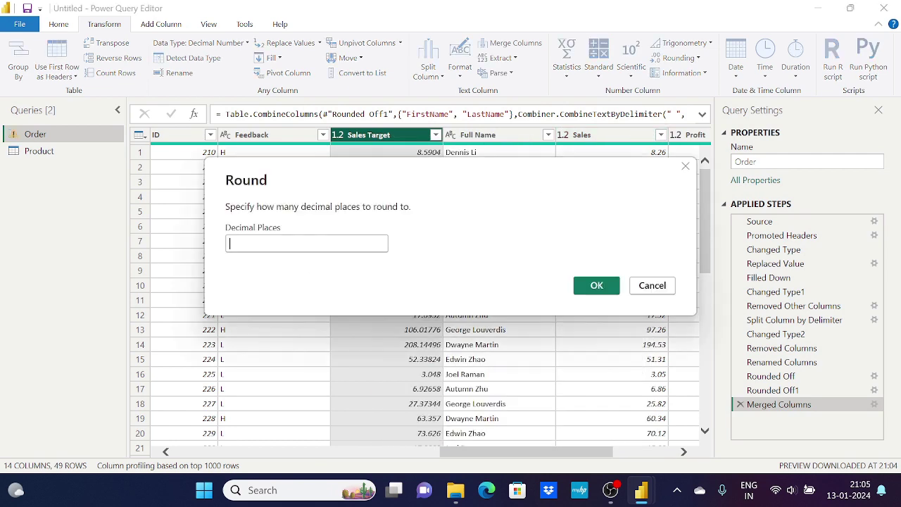
pyautogui.write('2')
pyautogui.click(581, 297)
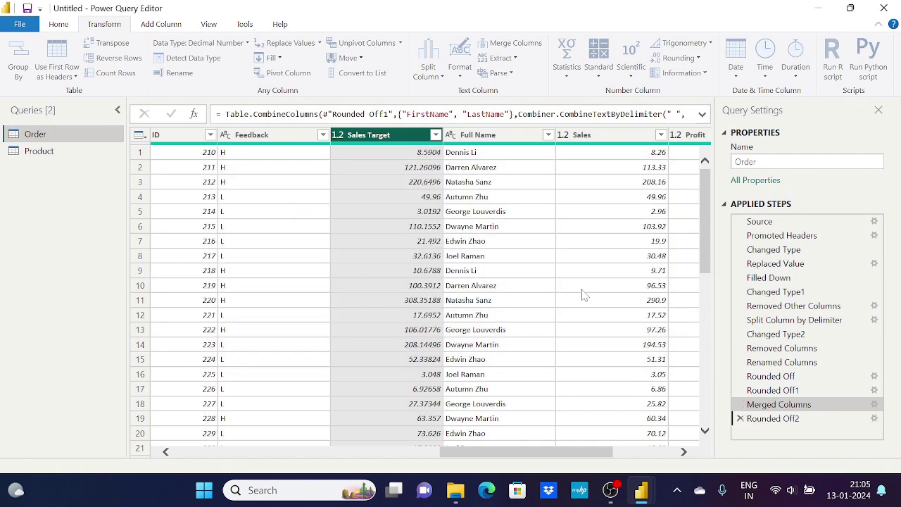
# - Review the Order query's earlier columns and the data in the Product query
pyautogui.moveTo(512, 458); pyautogui.dragTo(374, 458)
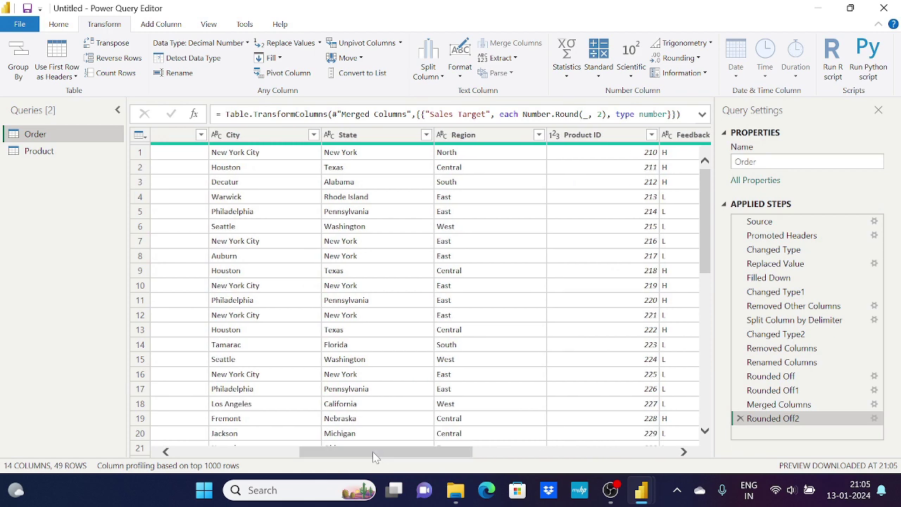
pyautogui.moveTo(449, 452); pyautogui.dragTo(322, 451)
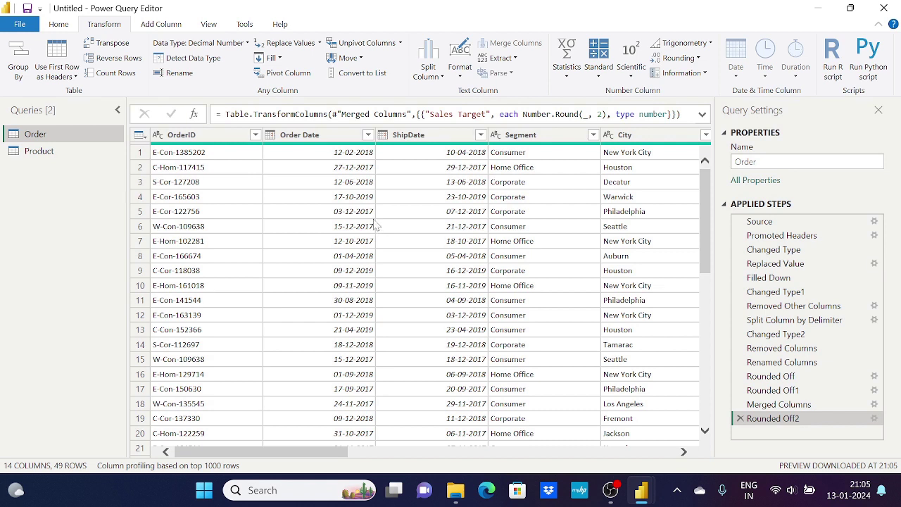
pyautogui.click(38, 153)
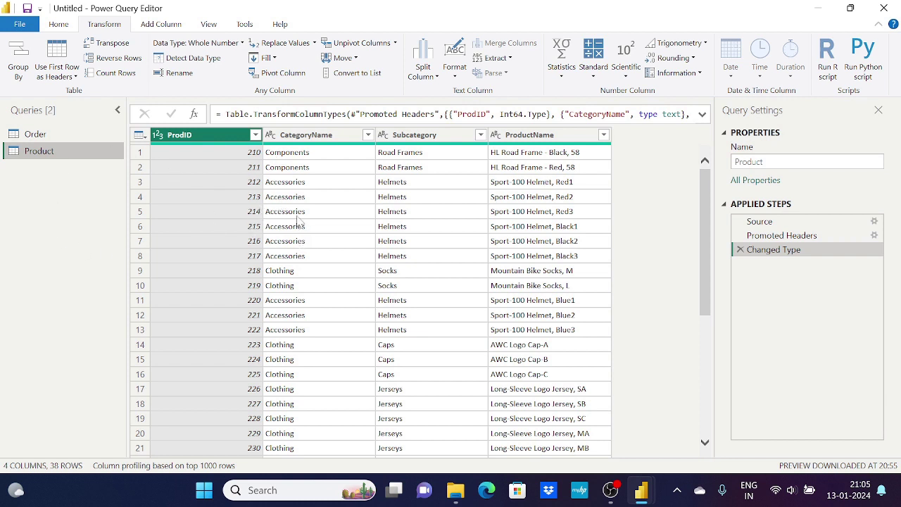
pyautogui.click(62, 24)
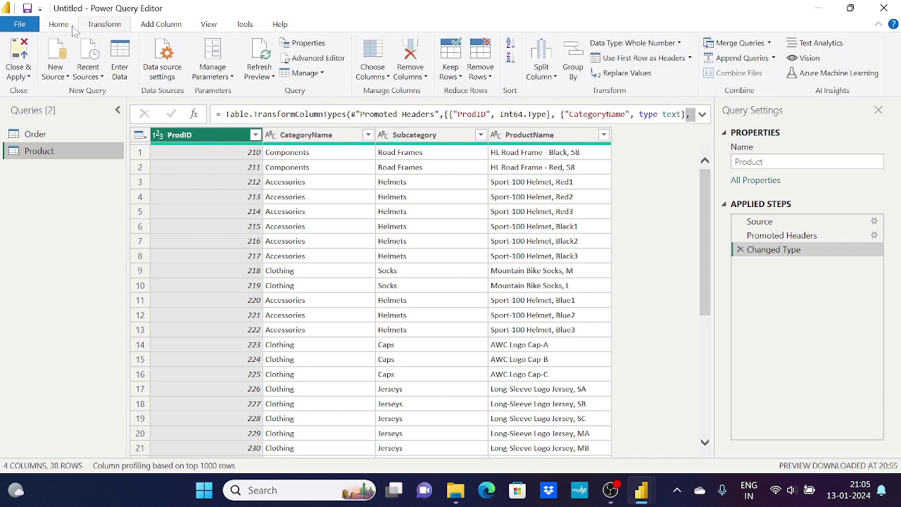
# - Check the report window in Power BI Desktop and return to the maximized Power Query Editor
pyautogui.click(851, 8)
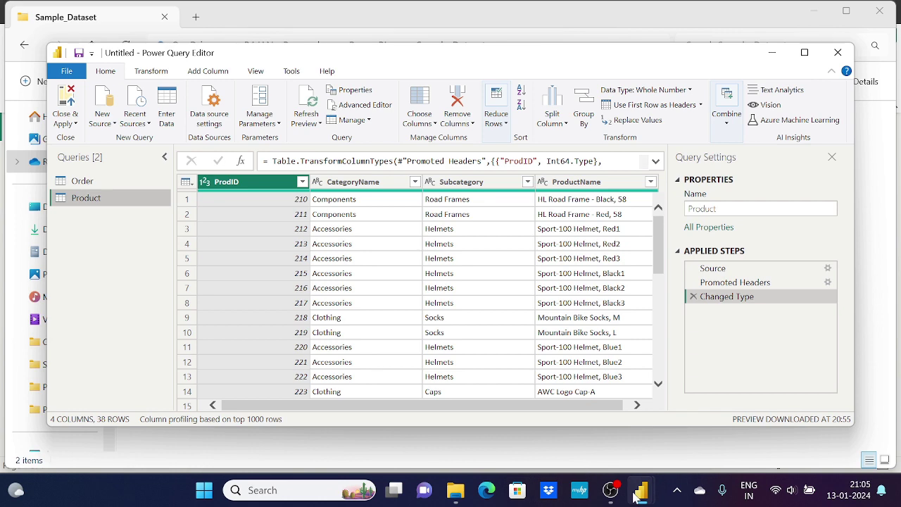
pyautogui.moveTo(637, 493)
pyautogui.click(598, 422)
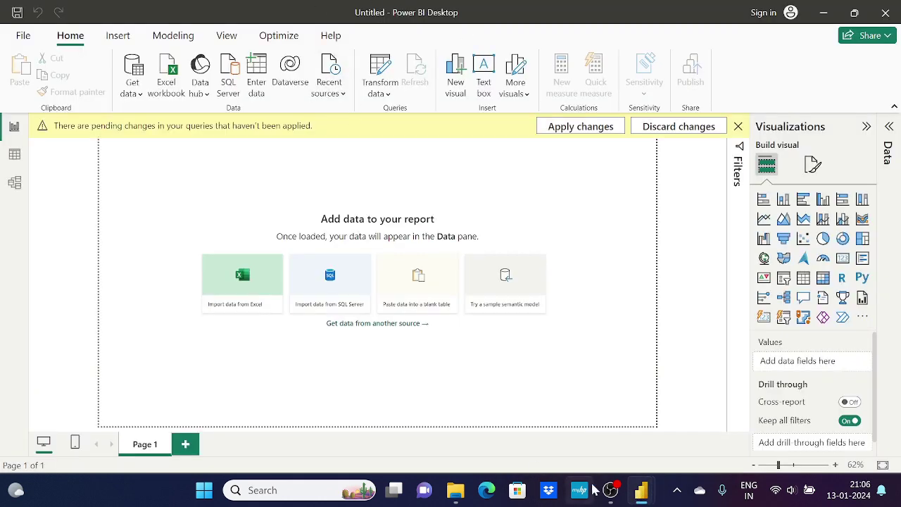
pyautogui.click(709, 417)
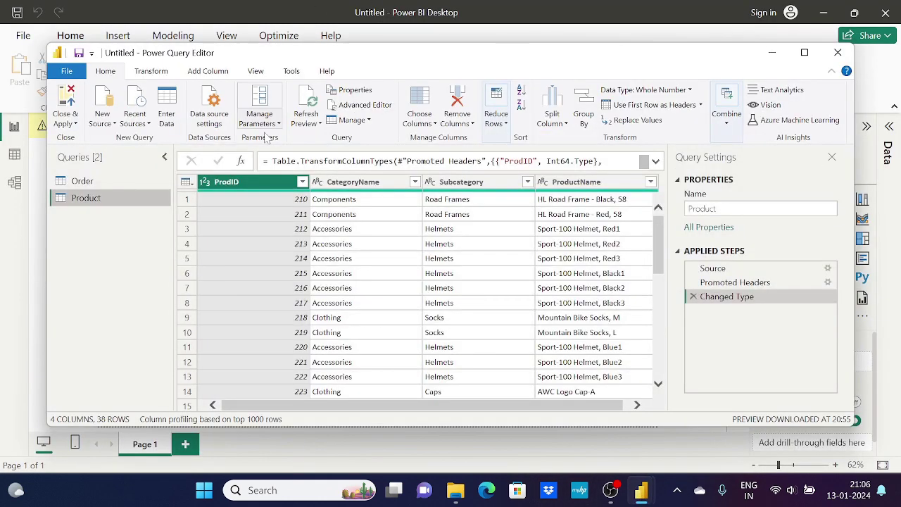
pyautogui.click(804, 52)
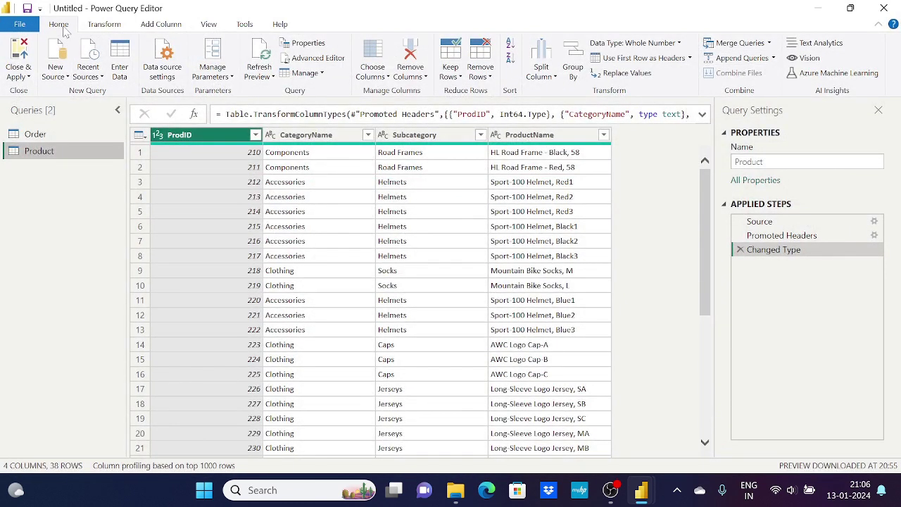
# - Return to the Order query and review its list of applied steps
pyautogui.click(27, 79)
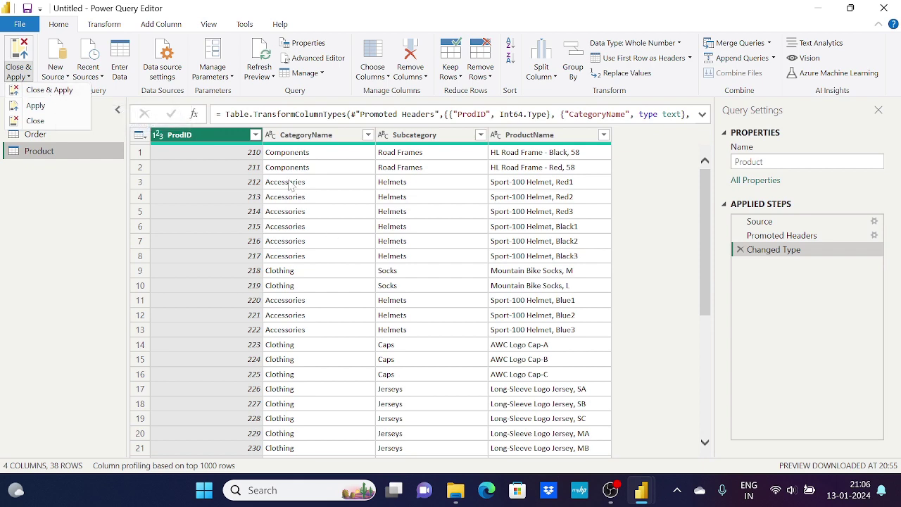
pyautogui.click(115, 212)
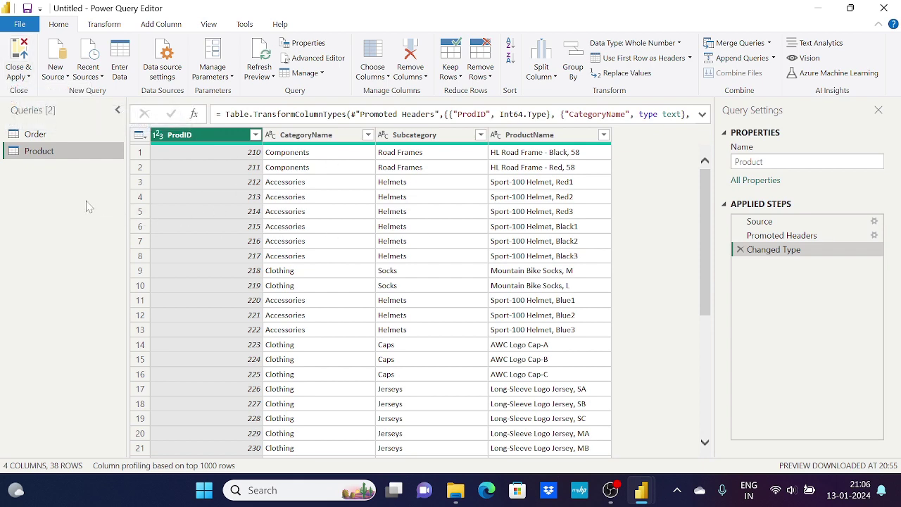
pyautogui.click(76, 135)
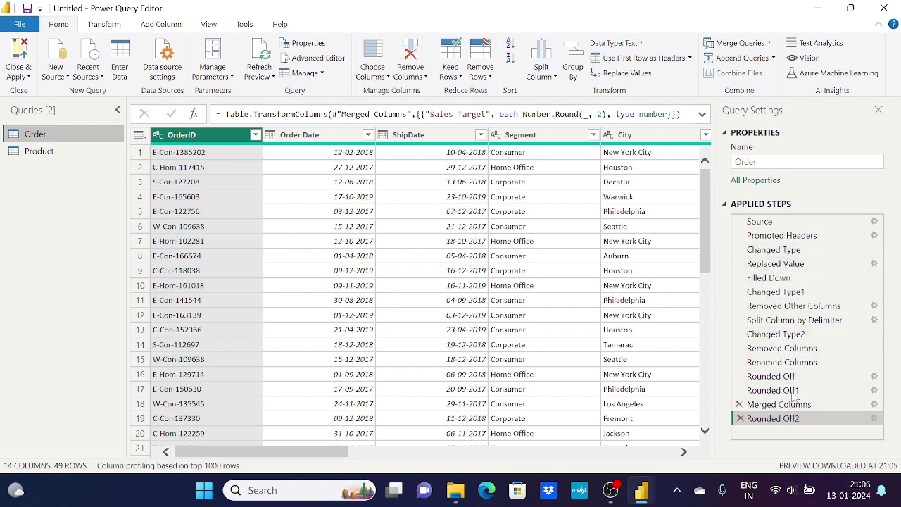
pyautogui.moveTo(806, 410); pyautogui.dragTo(791, 359)
# - Close the Power Query Editor and apply the pending query changes to the report
pyautogui.click(26, 78)
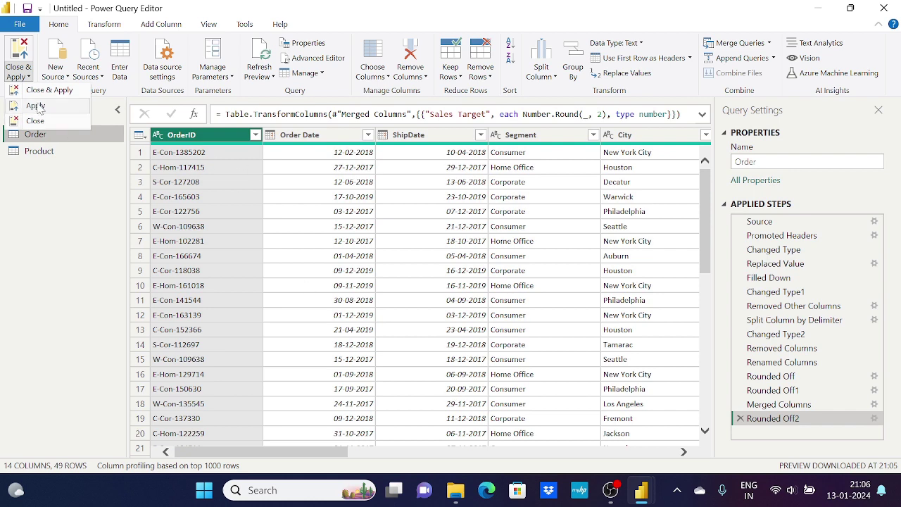
pyautogui.click(38, 132)
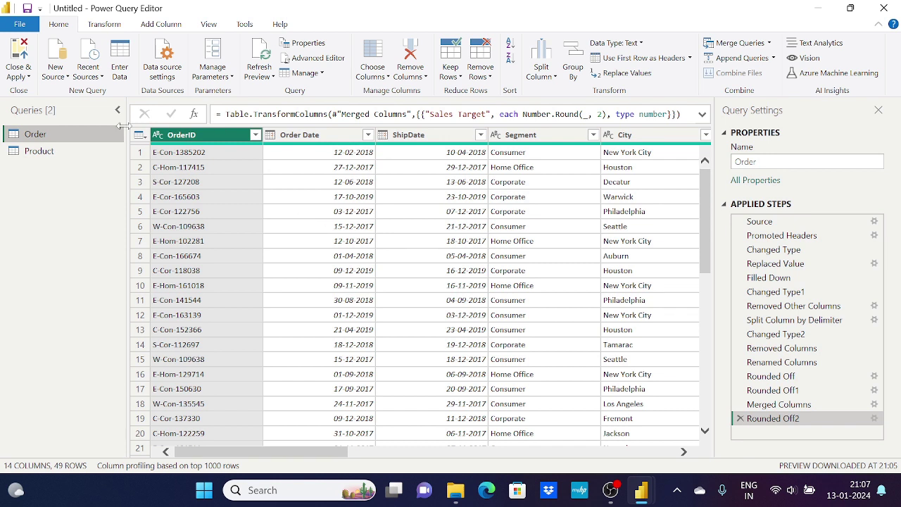
pyautogui.click(27, 75)
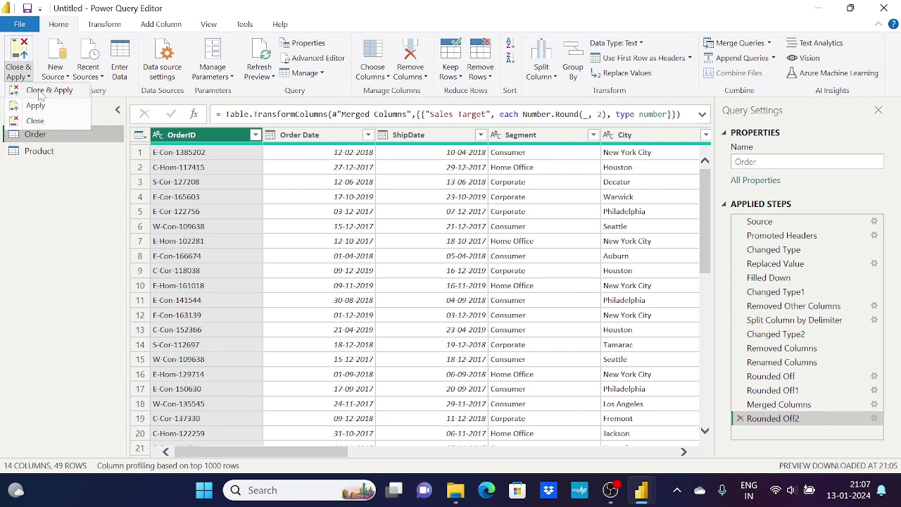
pyautogui.click(42, 204)
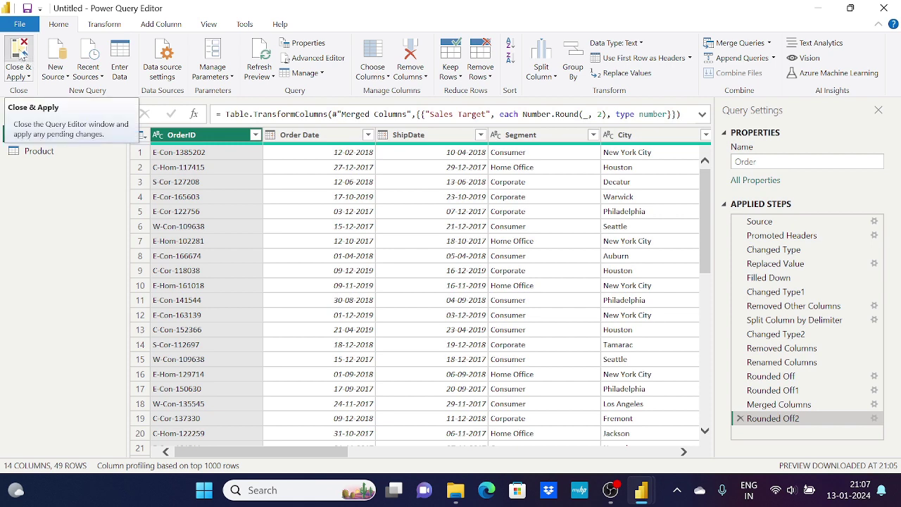
pyautogui.click(21, 58)
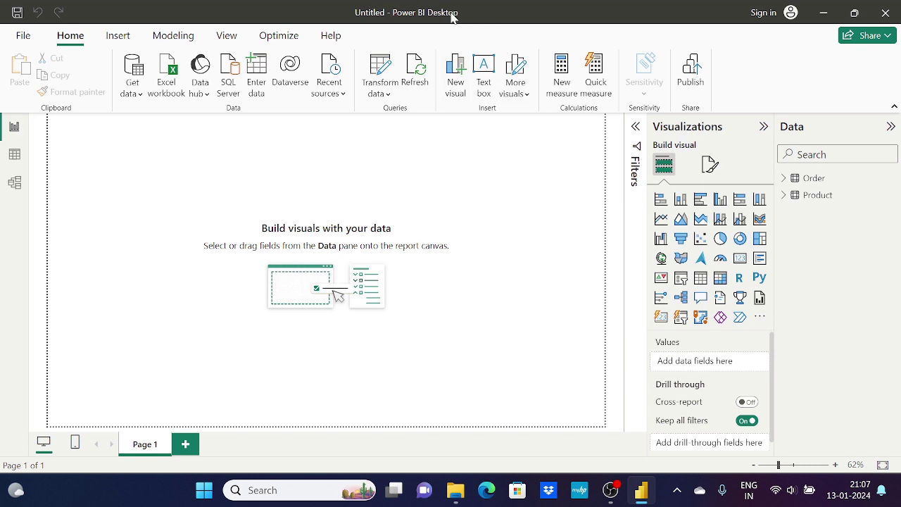
# - Examine the loaded Order table's fields, including the date hierarchies under Order Date and ShipDate
pyautogui.click(784, 179)
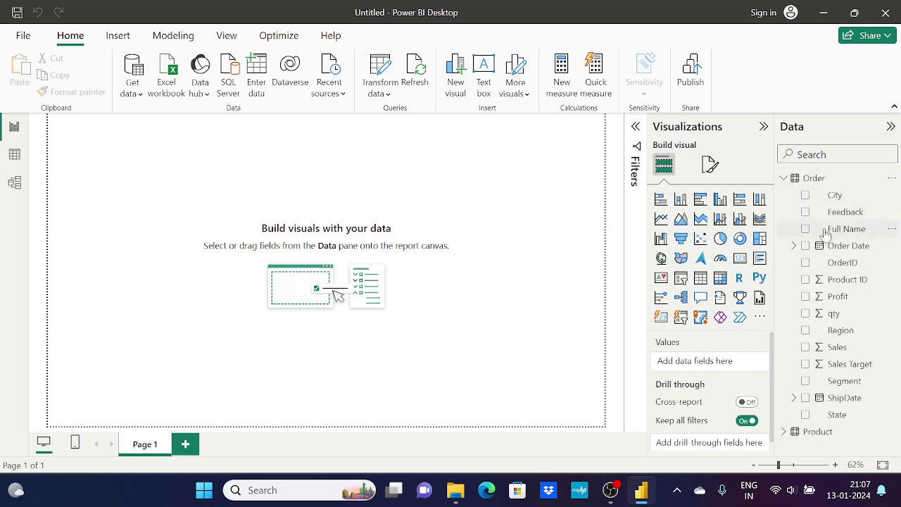
pyautogui.click(783, 178)
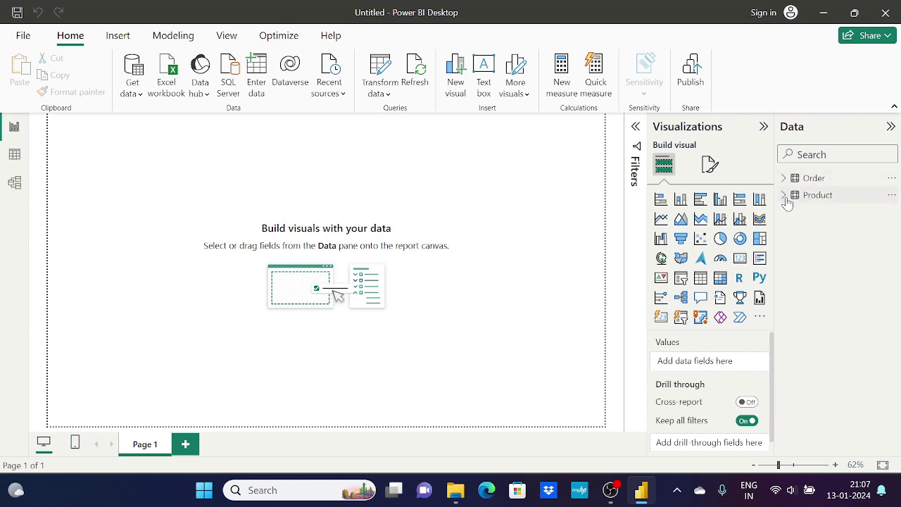
pyautogui.click(784, 179)
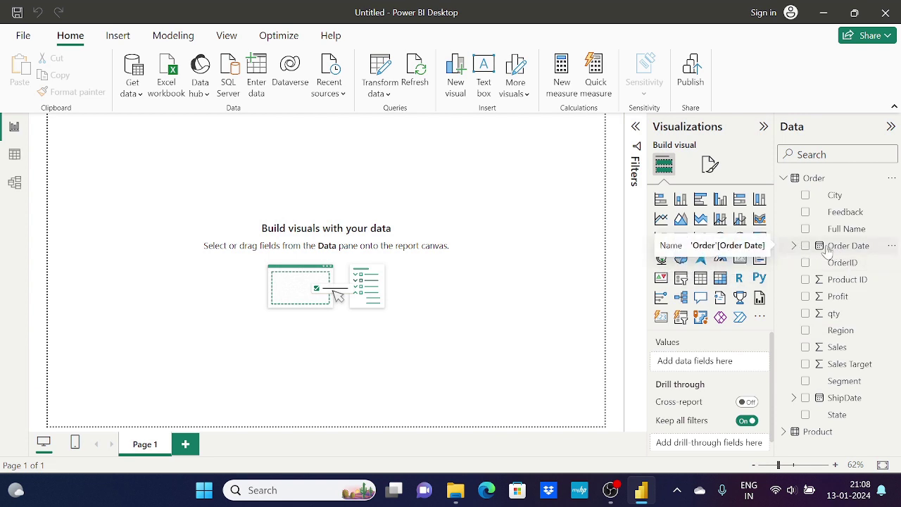
pyautogui.click(795, 247)
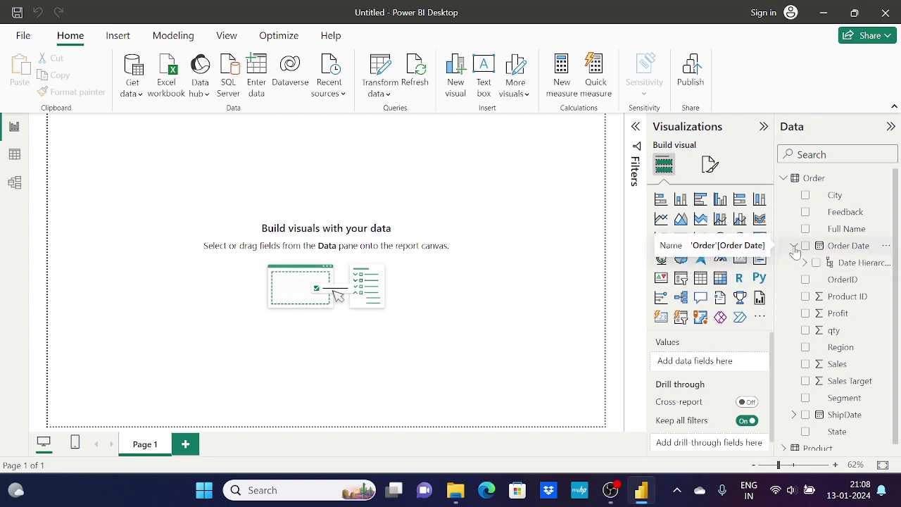
pyautogui.click(805, 263)
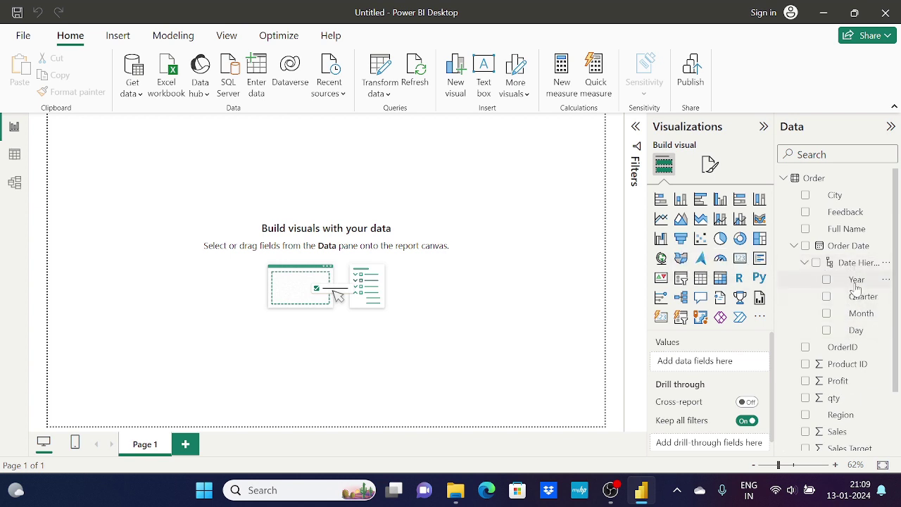
pyautogui.click(793, 248)
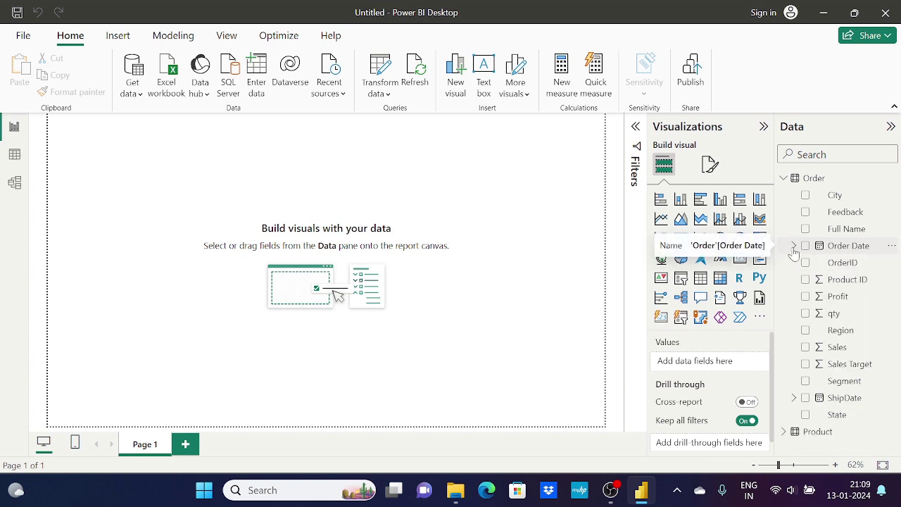
pyautogui.click(794, 399)
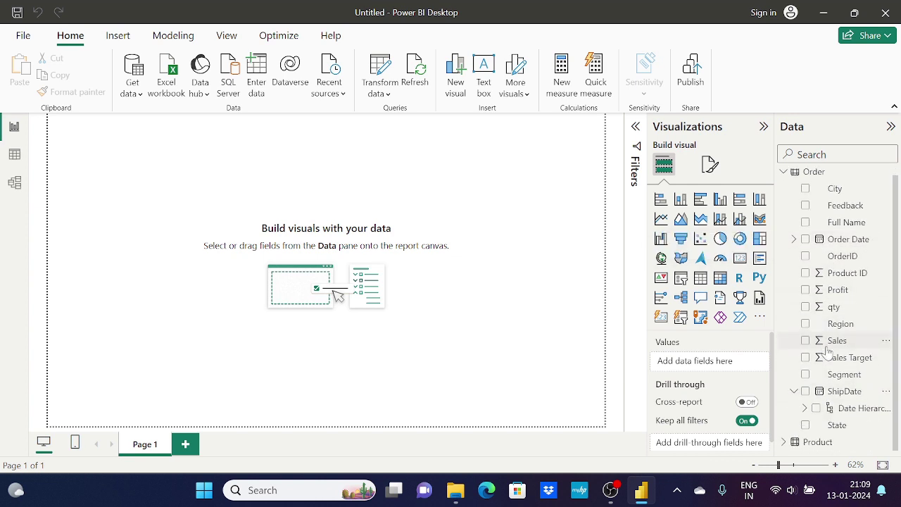
pyautogui.click(805, 410)
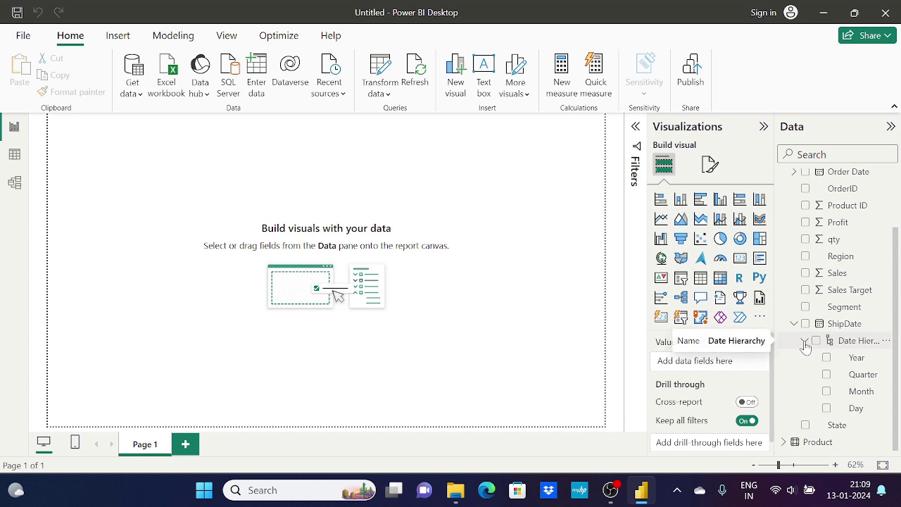
pyautogui.click(795, 323)
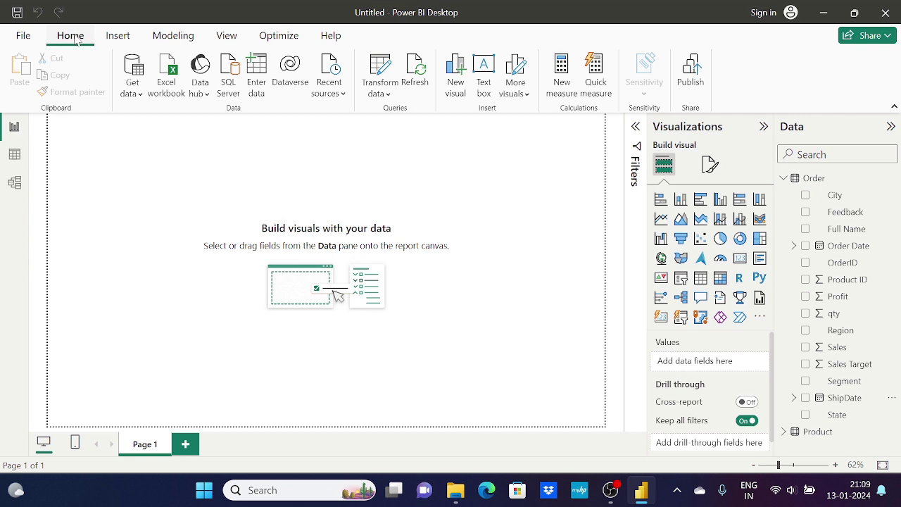
# - Insert a text box stretched as a shallow banner across the top of the report page and enter the title Sales Dashboard
pyautogui.click(485, 74)
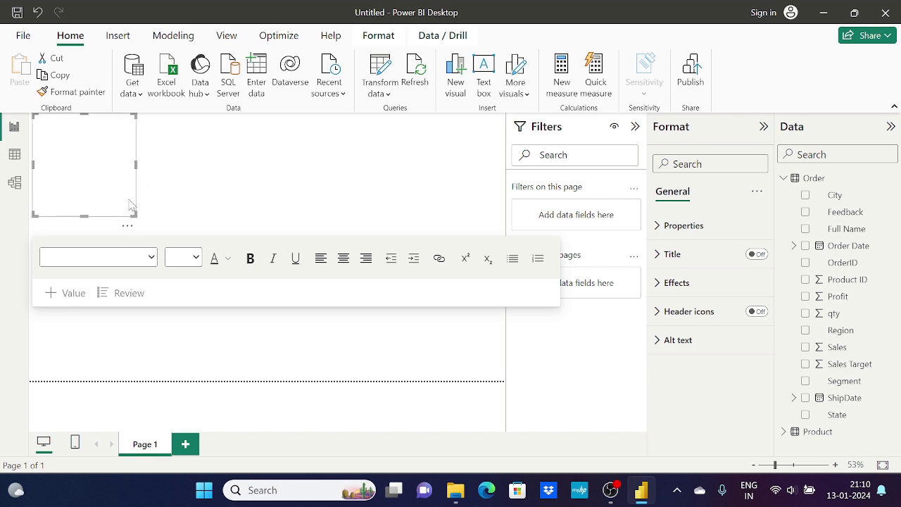
pyautogui.moveTo(132, 213); pyautogui.dragTo(502, 160)
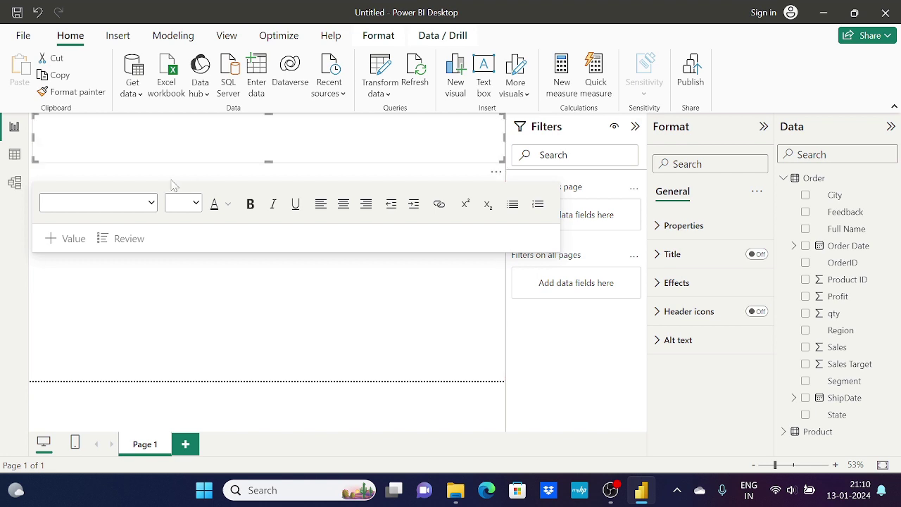
pyautogui.click(273, 139)
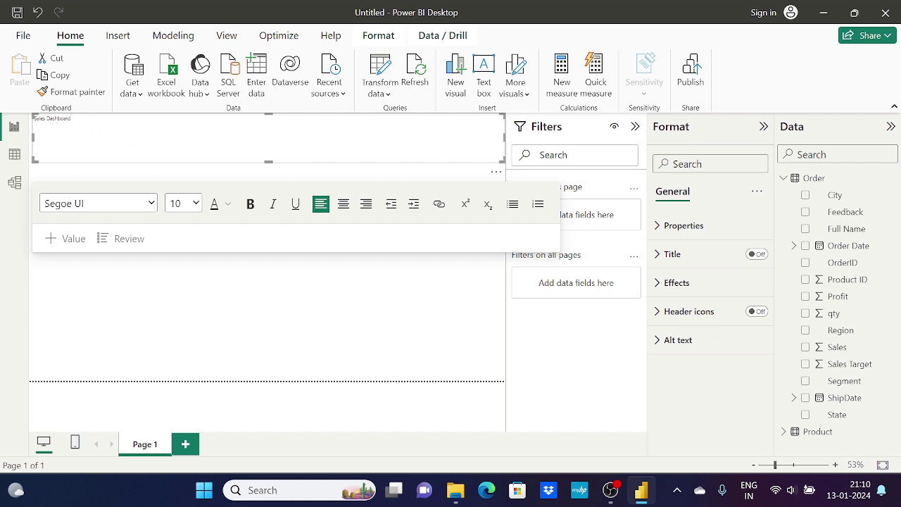
# - Set the font size of the Sales Dashboard title text to 66
pyautogui.moveTo(72, 118); pyautogui.dragTo(34, 124)
pyautogui.click(86, 133)
pyautogui.click(86, 128)
pyautogui.click(98, 131)
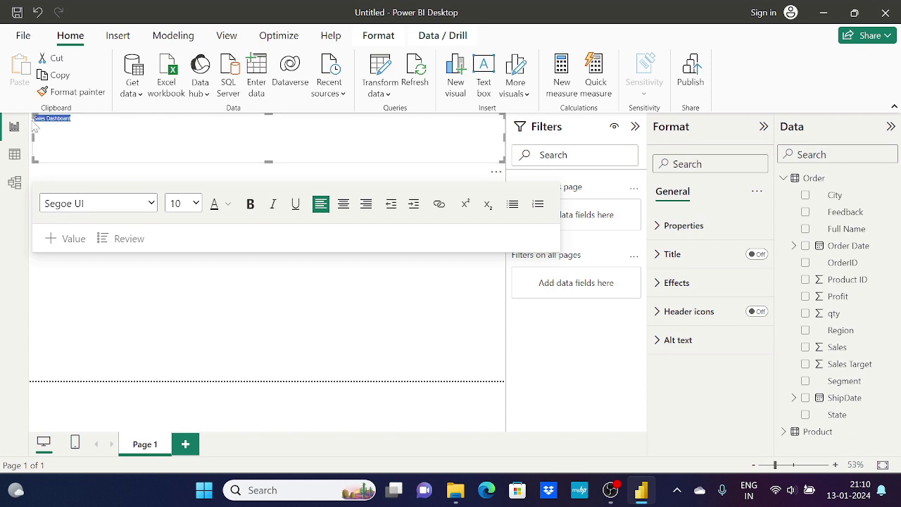
pyautogui.click(195, 204)
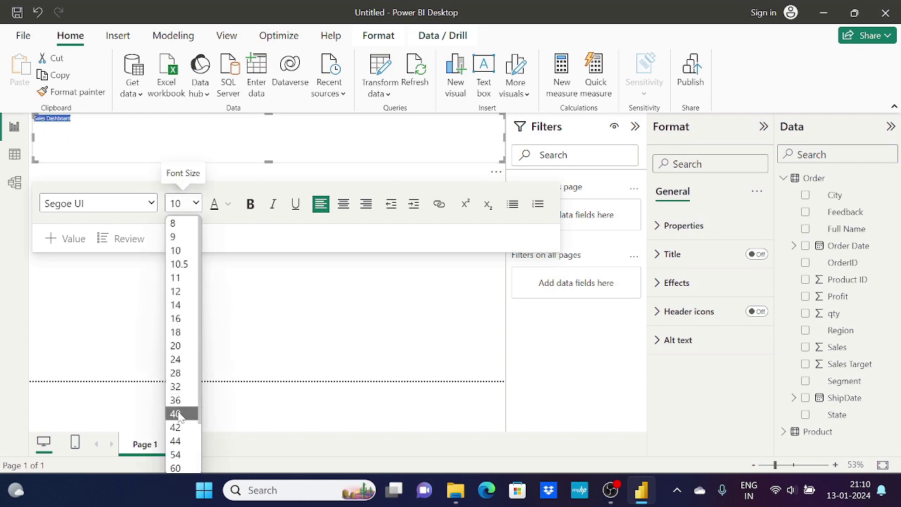
pyautogui.click(177, 413)
pyautogui.click(195, 204)
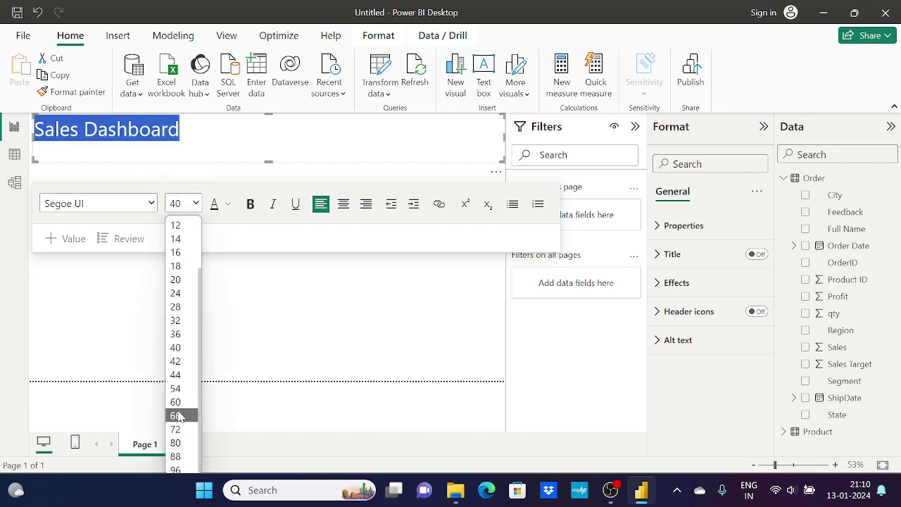
pyautogui.click(178, 416)
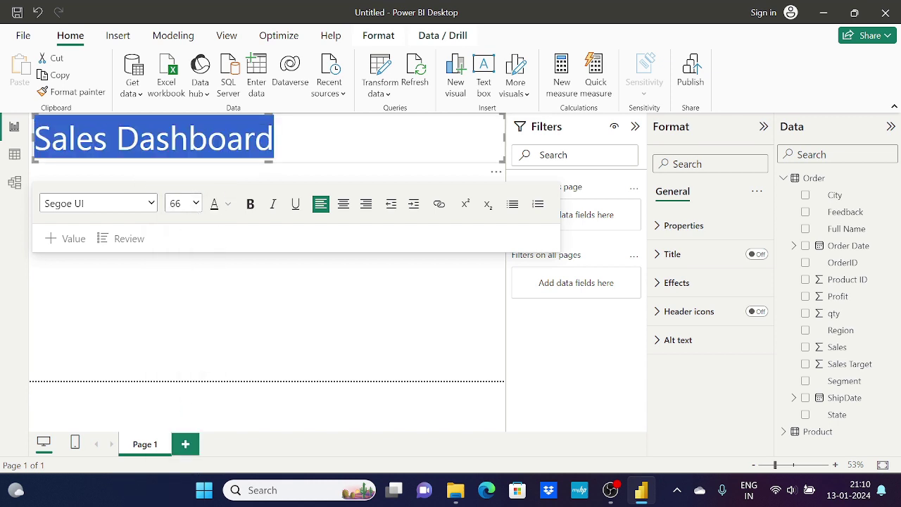
# - Make the whole Sales Dashboard title bold
pyautogui.click(274, 138)
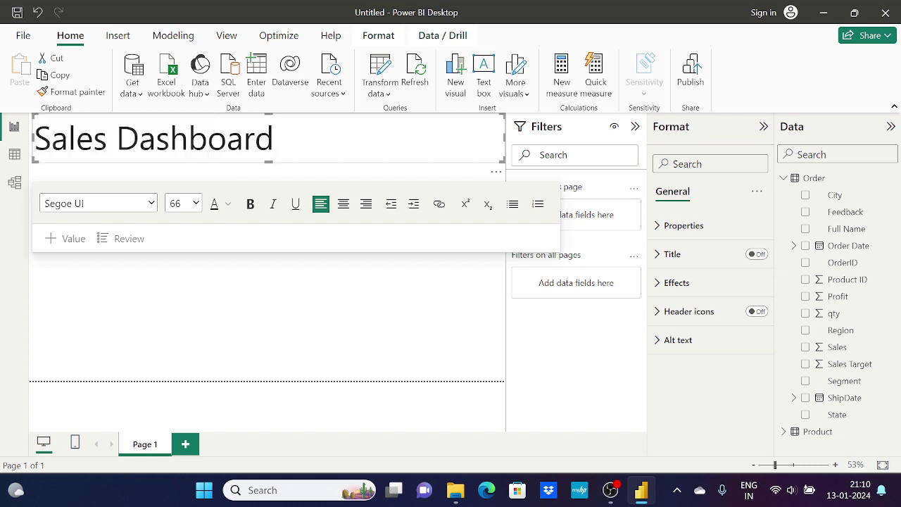
pyautogui.moveTo(274, 138); pyautogui.dragTo(34, 139)
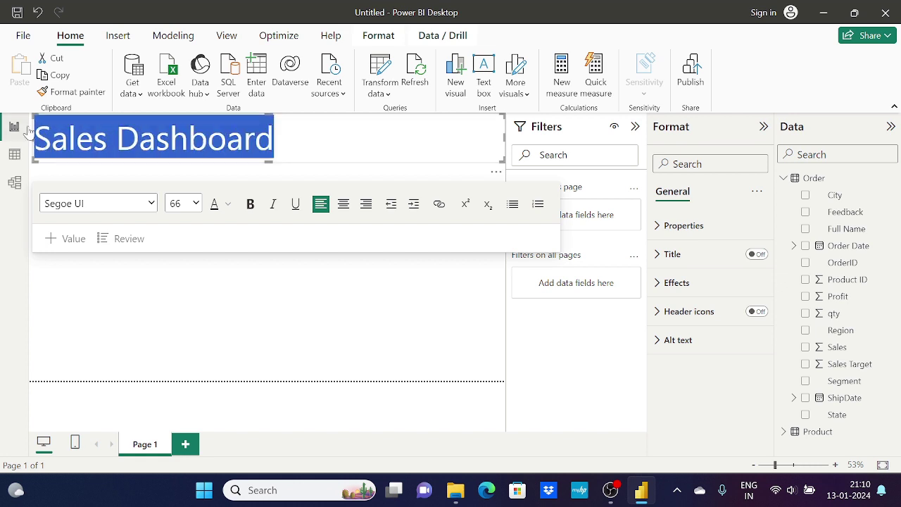
pyautogui.click(248, 211)
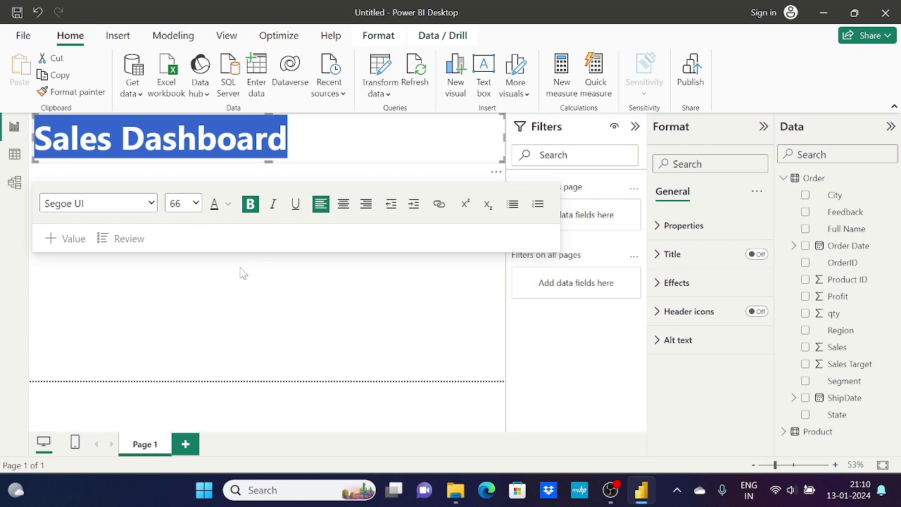
pyautogui.click(241, 272)
pyautogui.click(288, 138)
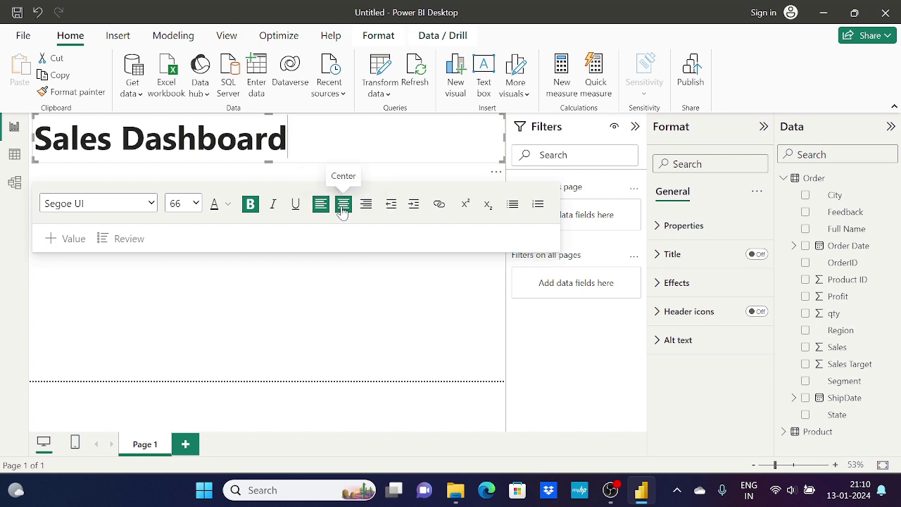
# - Try italic formatting on the Sales Dashboard title and remove it again
pyautogui.click(275, 210)
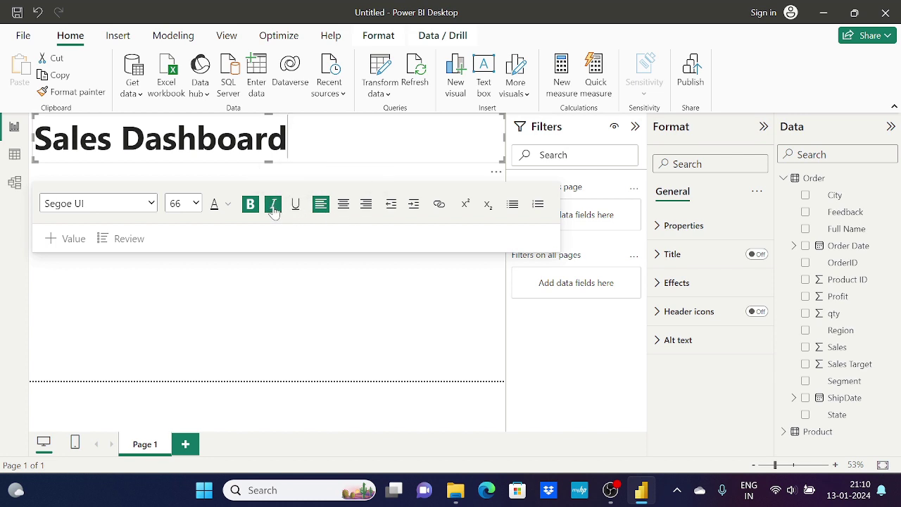
pyautogui.hotkey('ctrl', 'a')
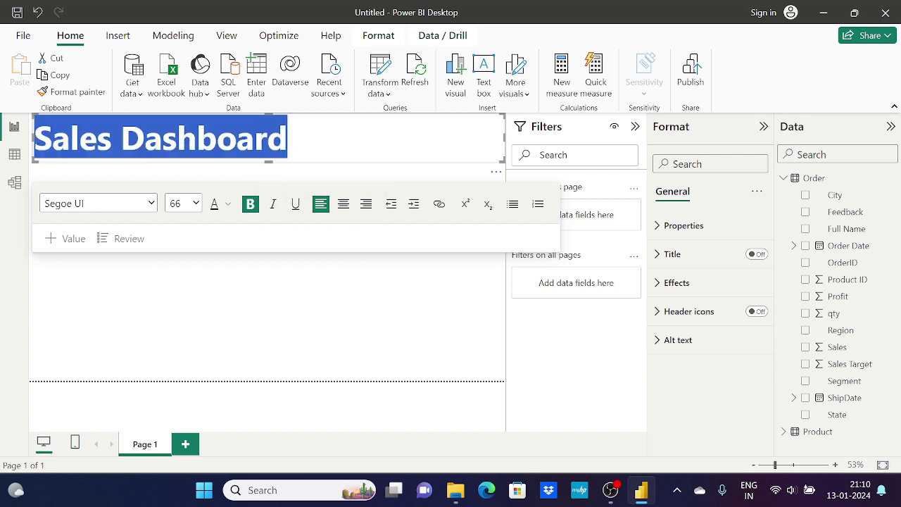
pyautogui.click(274, 208)
pyautogui.press('Right')
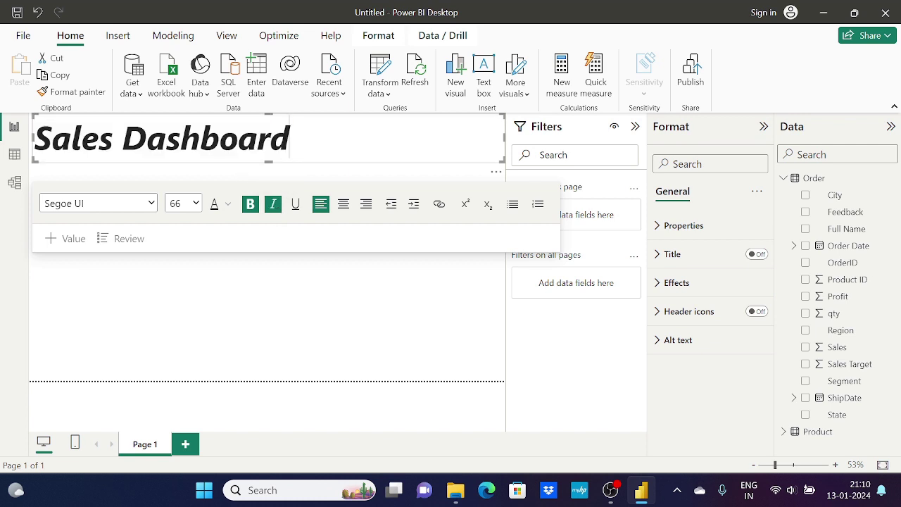
pyautogui.moveTo(289, 138); pyautogui.dragTo(23, 129)
pyautogui.click(273, 204)
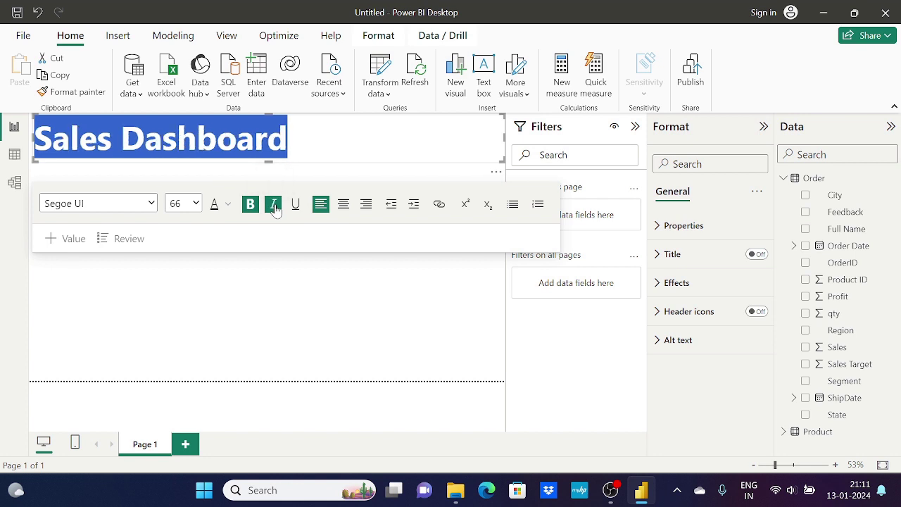
# - Underline the Sales Dashboard title and set its font color to a light blue theme shade
pyautogui.click(296, 204)
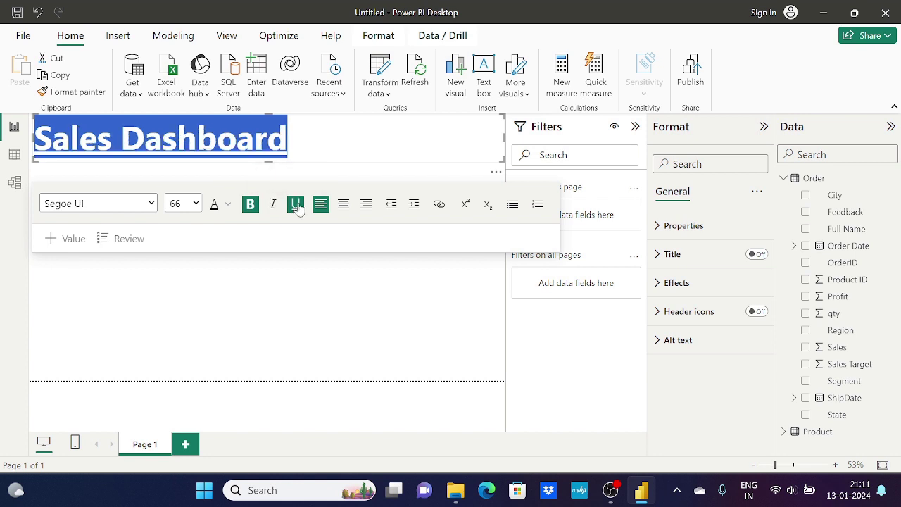
pyautogui.click(288, 139)
pyautogui.moveTo(289, 139); pyautogui.dragTo(34, 139)
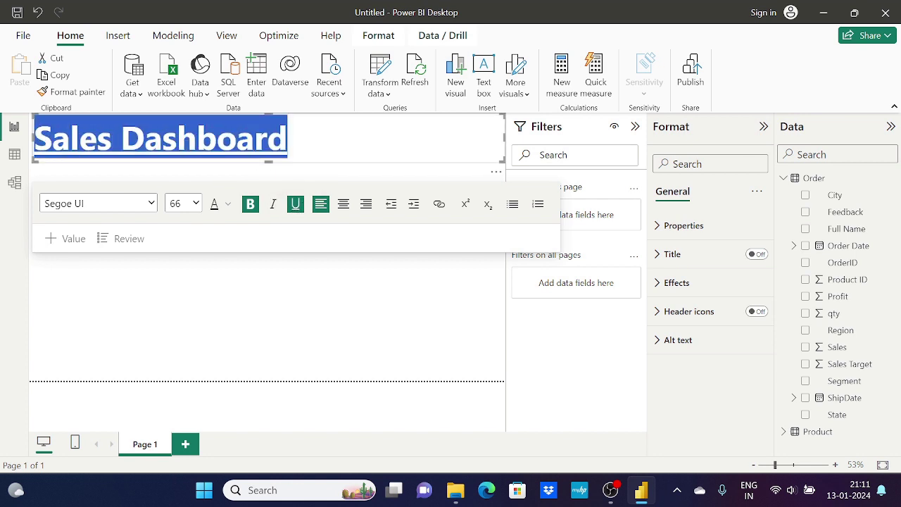
pyautogui.click(217, 206)
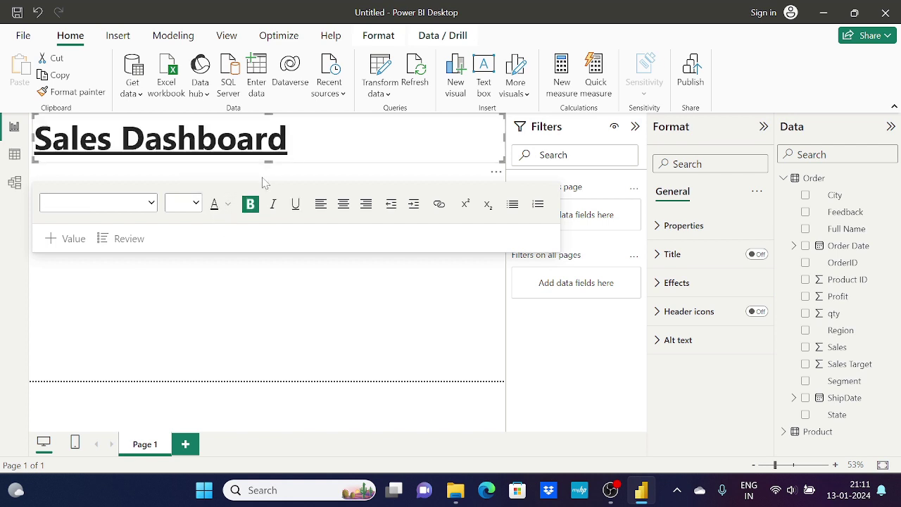
pyautogui.moveTo(289, 138); pyautogui.dragTo(34, 138)
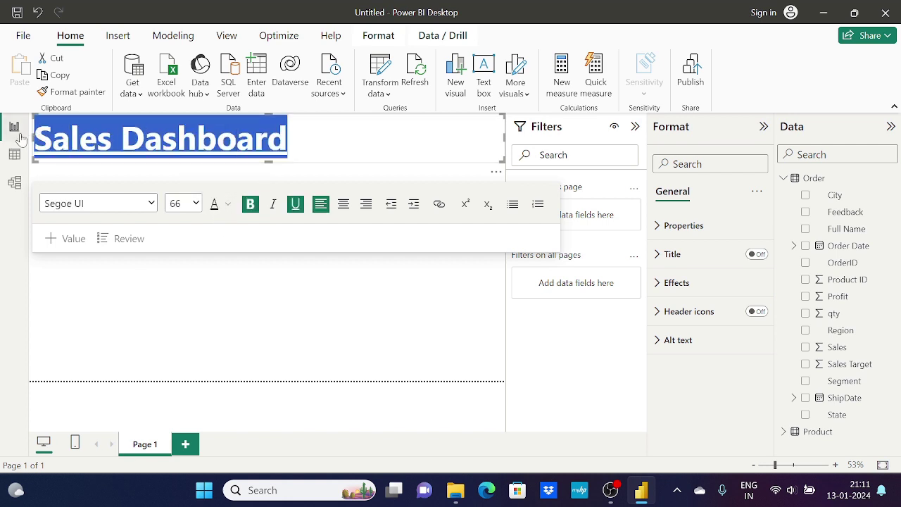
pyautogui.click(228, 205)
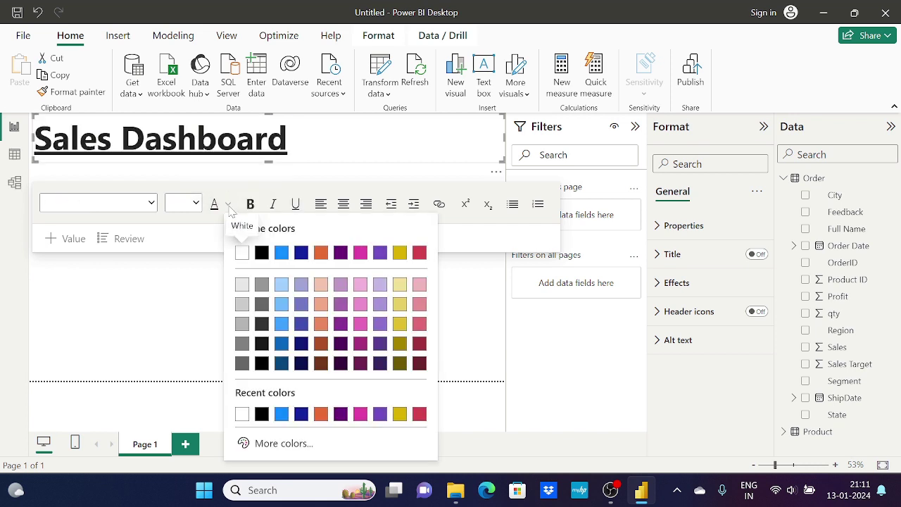
pyautogui.click(282, 303)
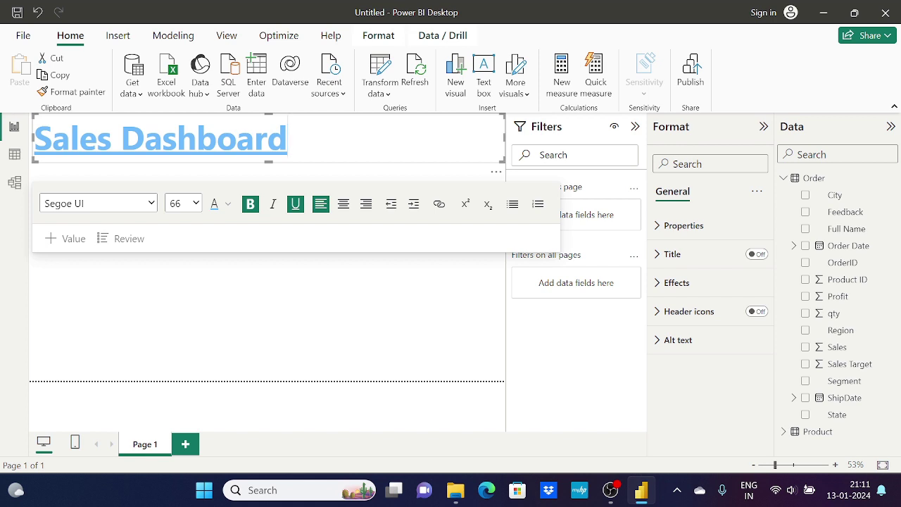
pyautogui.hotkey('shift', 'Left')
pyautogui.hotkey('shift', 'Left')
pyautogui.hotkey('shift', 'Left')
pyautogui.hotkey('shift', 'Left')
pyautogui.hotkey('shift', 'Left')
pyautogui.hotkey('shift', 'Left')
pyautogui.hotkey('shift', 'Left')
pyautogui.hotkey('shift', 'Left')
pyautogui.hotkey('shift', 'Left')
pyautogui.hotkey('shift', 'Left')
pyautogui.hotkey('shift', 'Left')
pyautogui.hotkey('shift', 'Left')
pyautogui.hotkey('shift', 'Left')
pyautogui.hotkey('shift', 'Left')
pyautogui.hotkey('shift', 'Left')
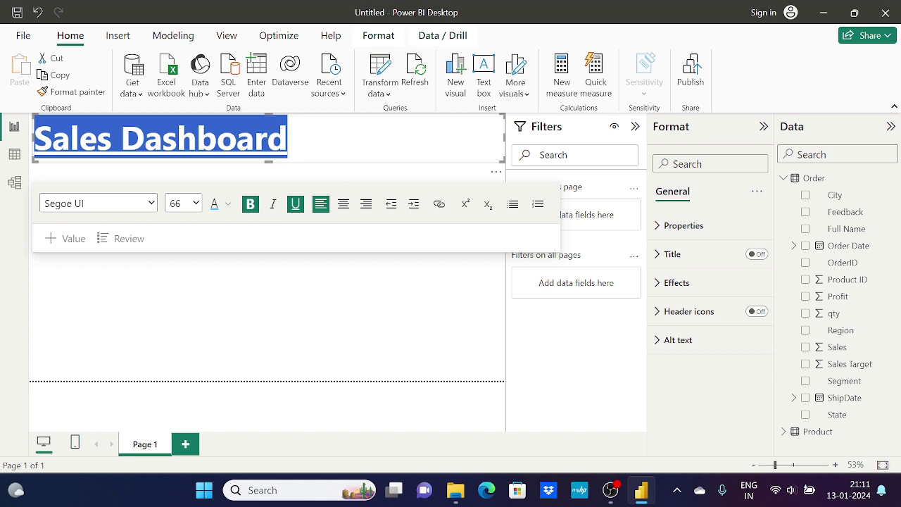
pyautogui.click(335, 339)
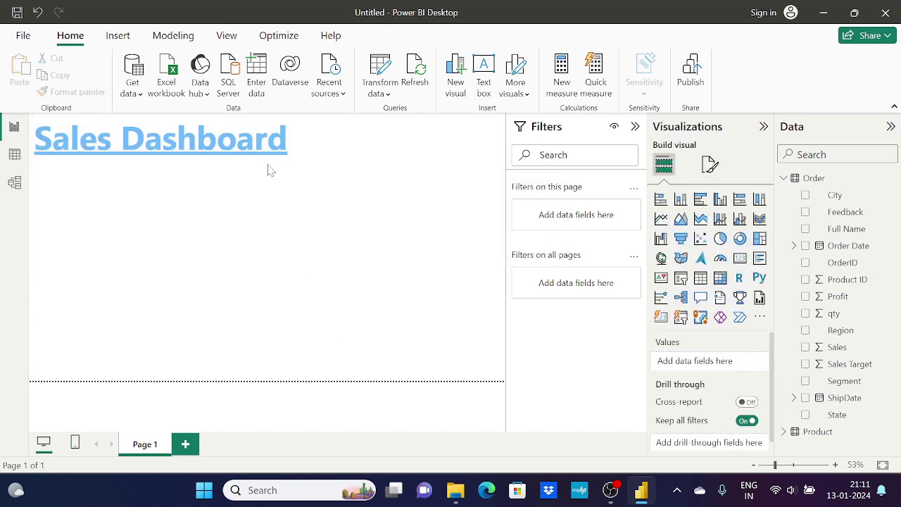
# - Collapse the Filters pane to give the report page more room
pyautogui.click(636, 127)
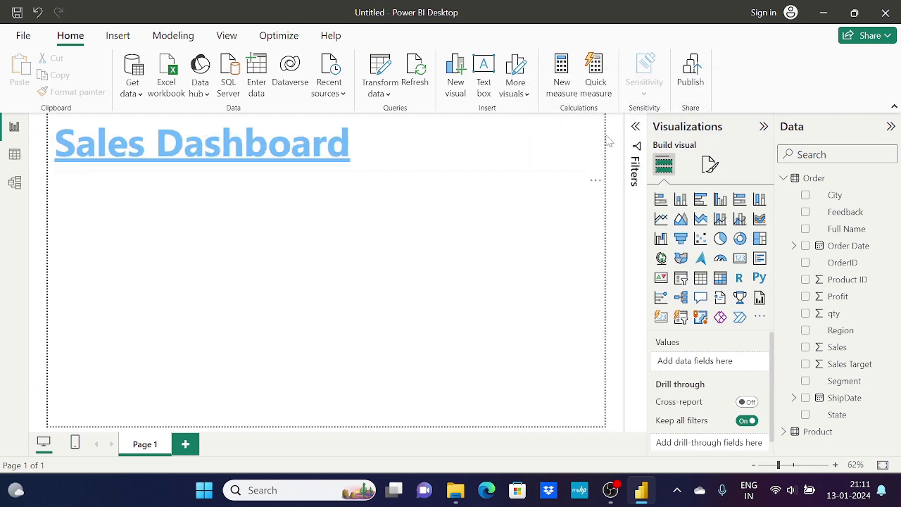
pyautogui.click(636, 127)
pyautogui.click(636, 127)
pyautogui.click(330, 266)
pyautogui.click(349, 314)
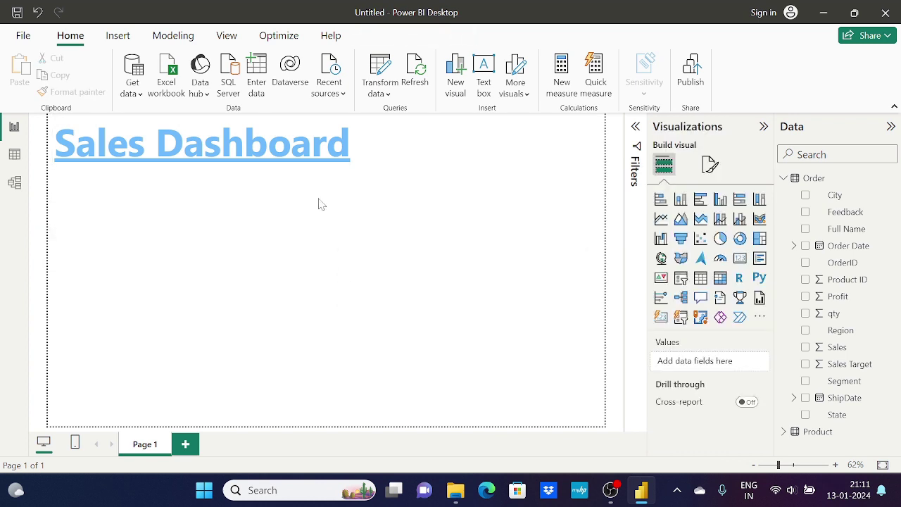
# - Center-align the Sales Dashboard title within its text box
pyautogui.moveTo(348, 168); pyautogui.dragTo(52, 148)
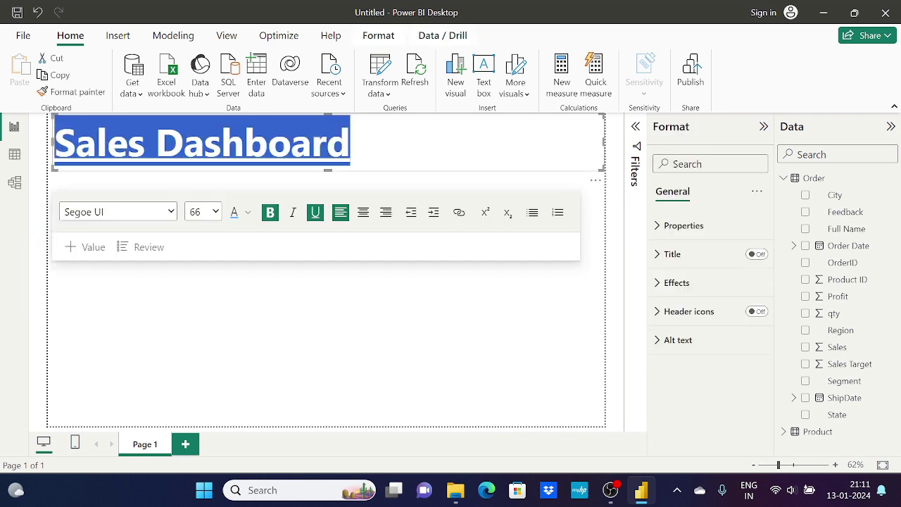
pyautogui.click(364, 220)
pyautogui.click(364, 285)
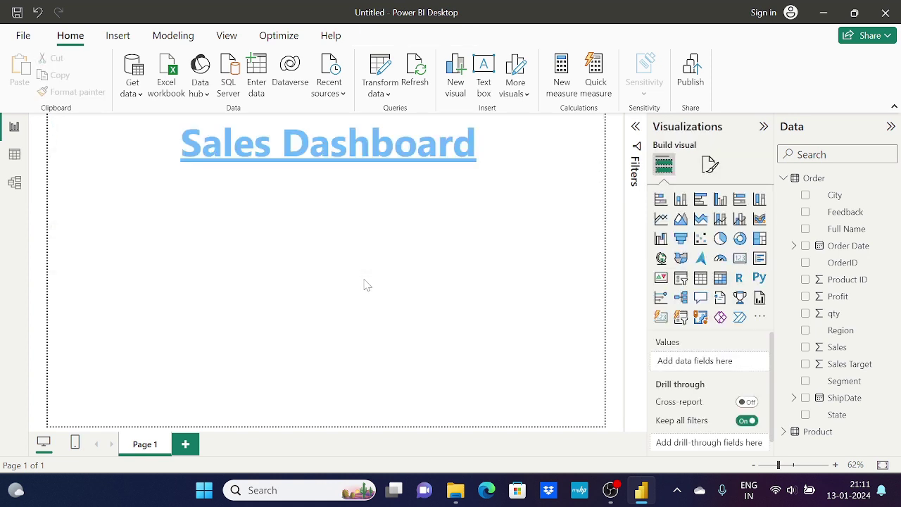
# - Try right alignment on the Sales Dashboard title and switch it back to center
pyautogui.click(477, 144)
pyautogui.moveTo(477, 144); pyautogui.dragTo(180, 144)
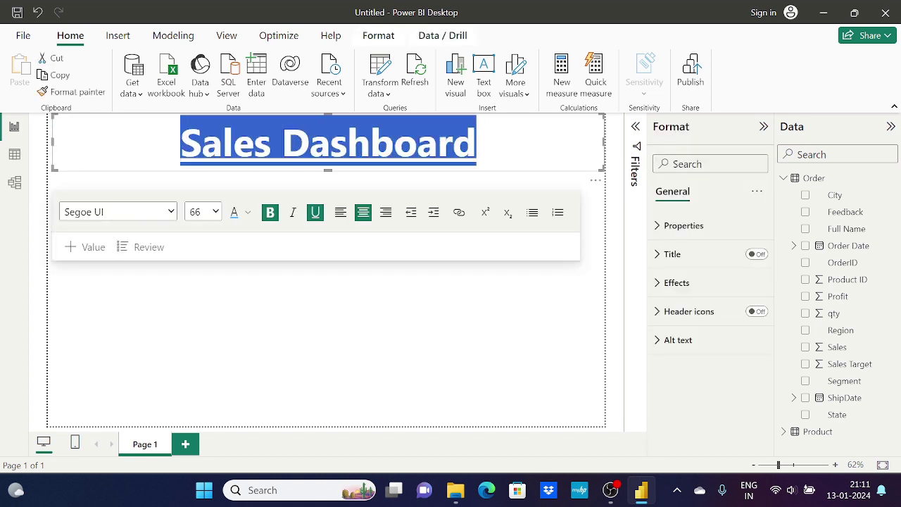
pyautogui.click(387, 219)
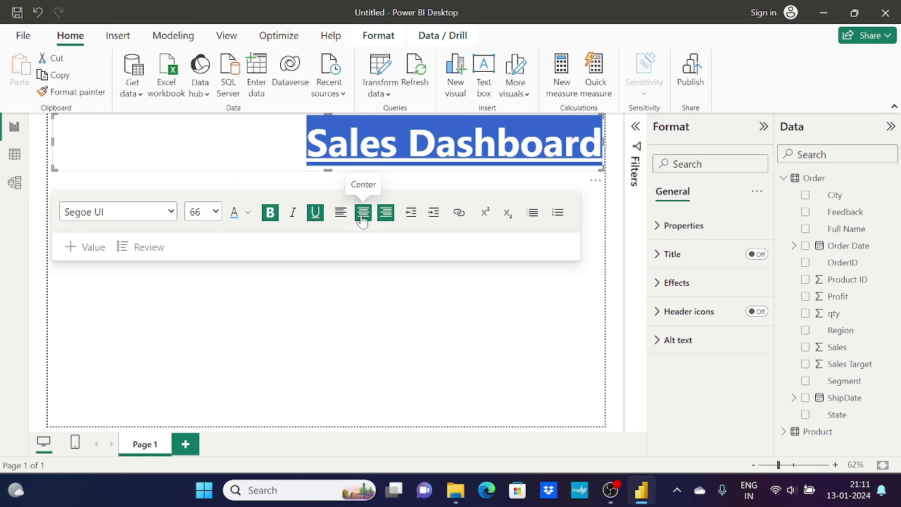
pyautogui.click(362, 219)
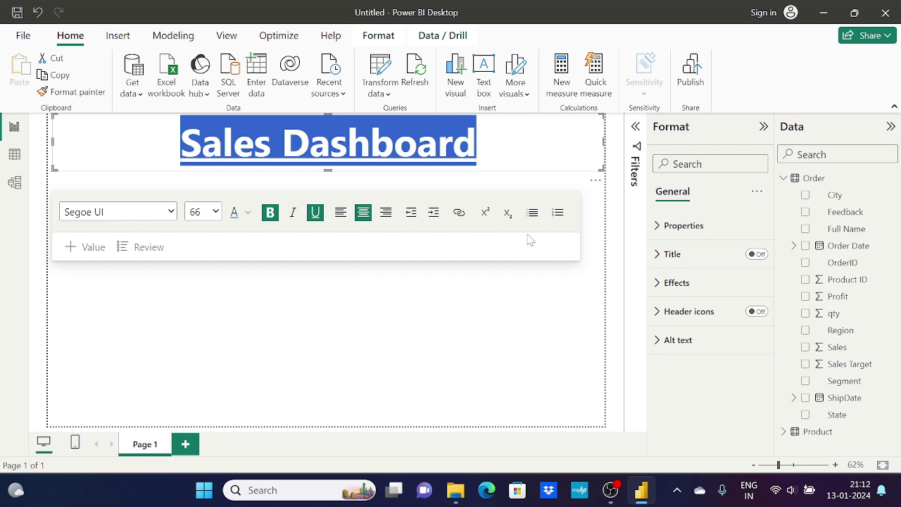
pyautogui.press('Right')
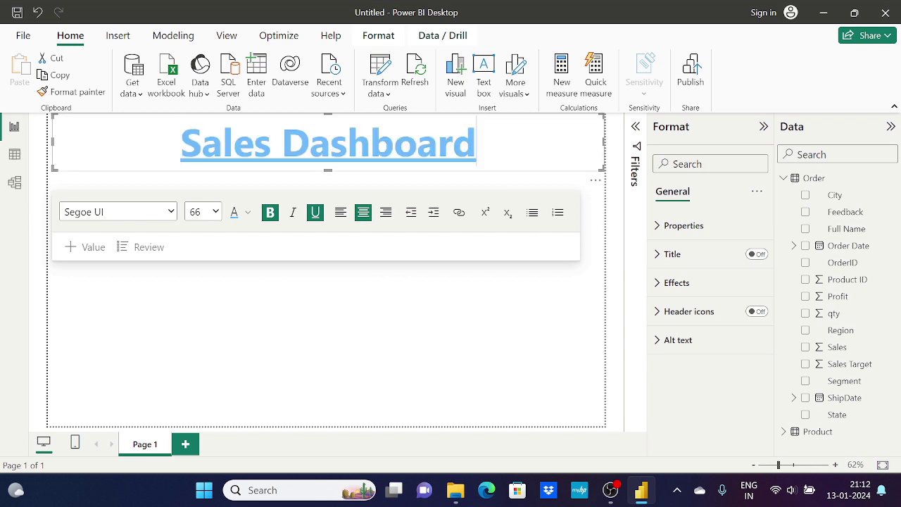
pyautogui.hotkey('ctrl', 'a')
pyautogui.press('Right')
pyautogui.hotkey('ctrl', 'a')
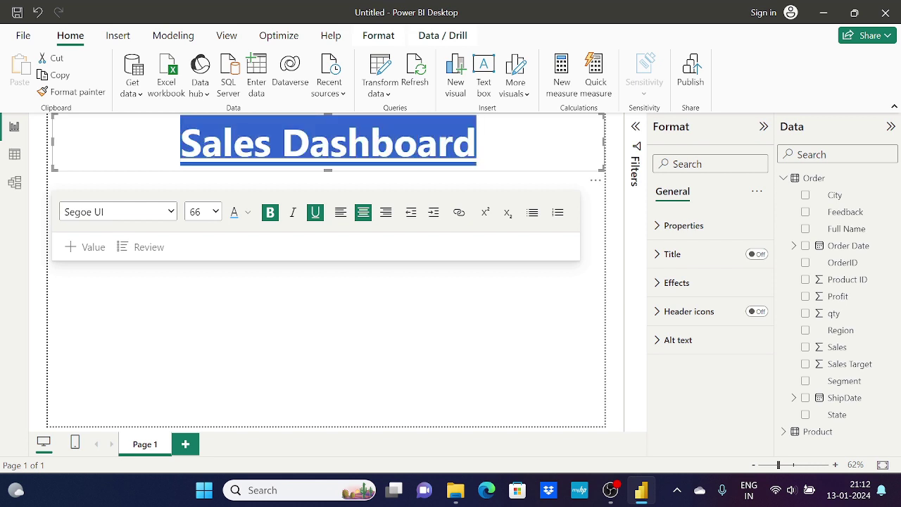
pyautogui.press('Right')
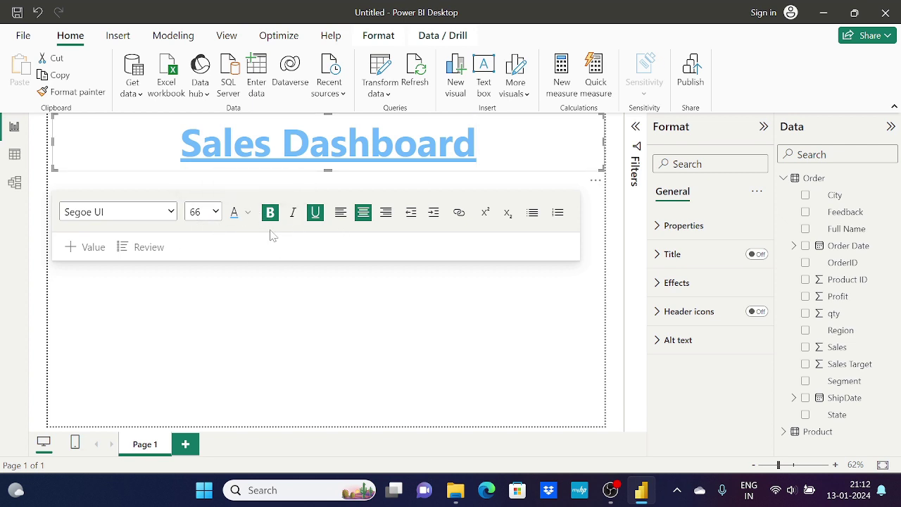
pyautogui.hotkey('ctrl', 'a')
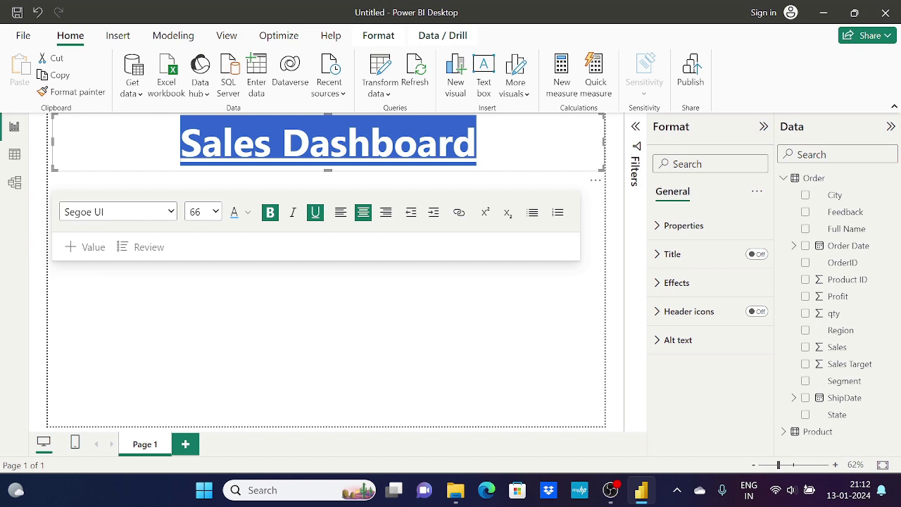
# - Delete all of the Sales Dashboard text, leaving the text box empty on the page
pyautogui.click(452, 143)
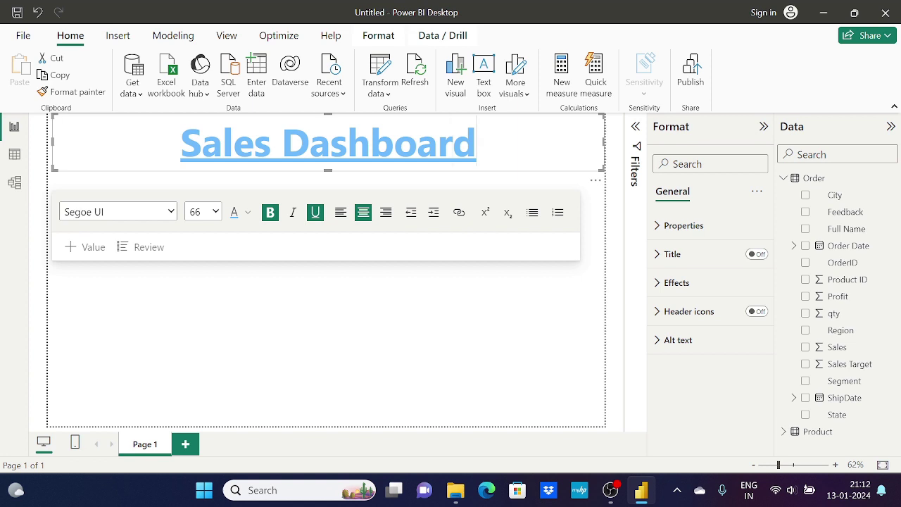
pyautogui.hotkey('ctrl', 'a')
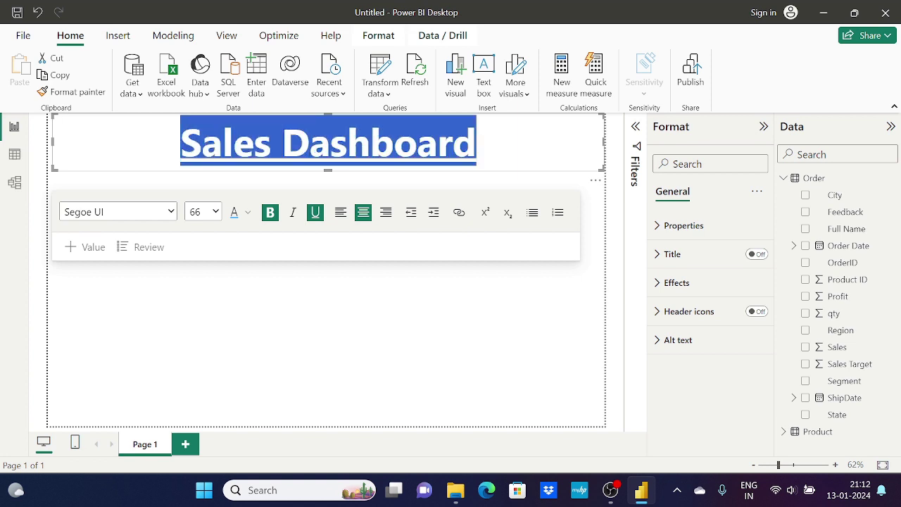
pyautogui.press('BackSpace')
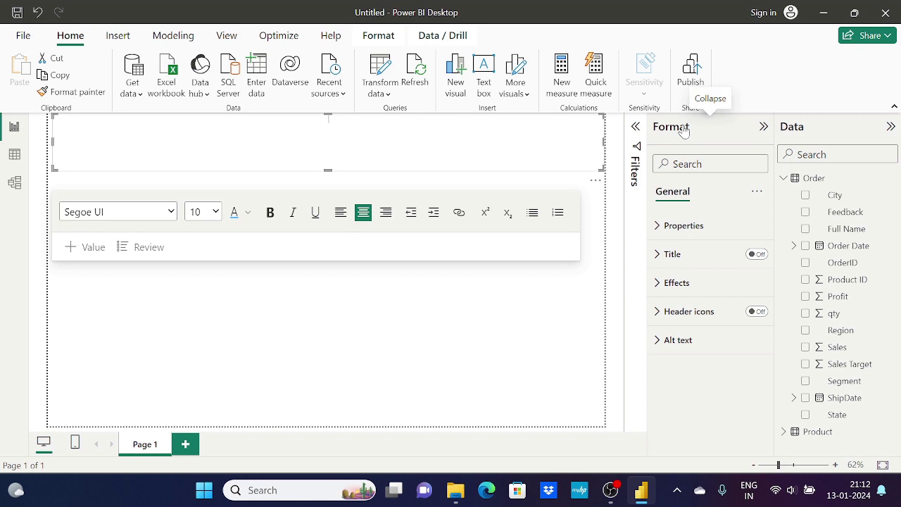
pyautogui.click(383, 356)
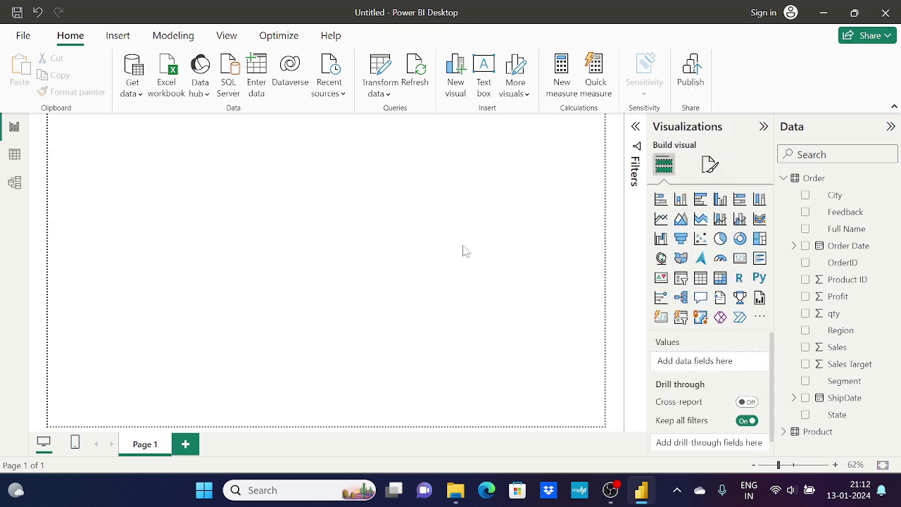
# - Shrink the empty text box to a height of about 114 and a width of about 1270
pyautogui.click(373, 146)
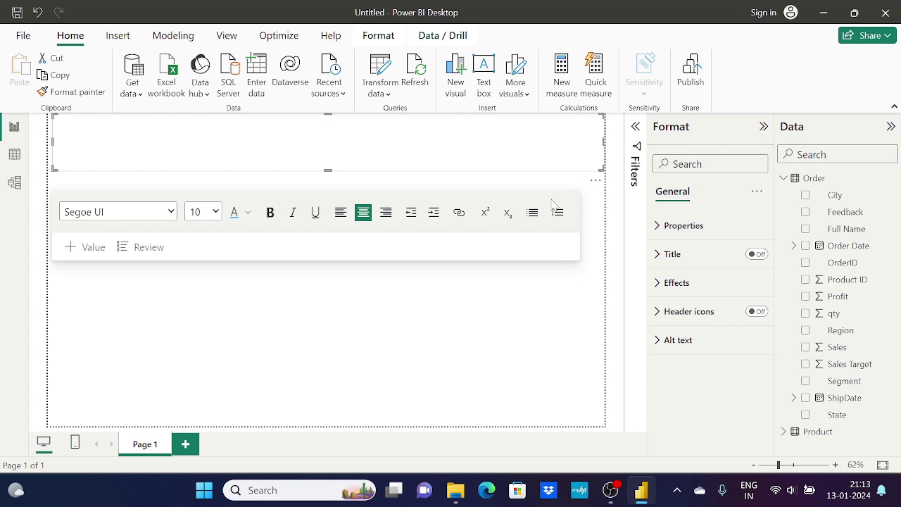
pyautogui.click(657, 225)
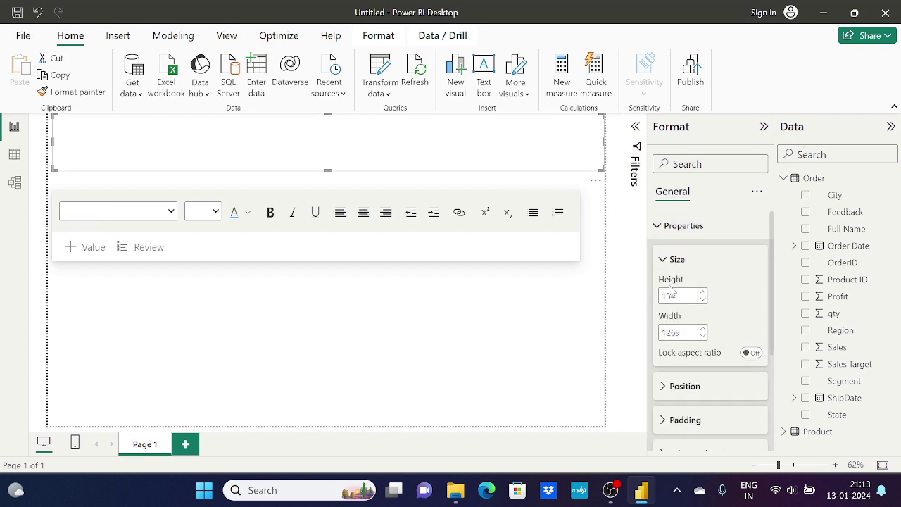
pyautogui.moveTo(344, 167); pyautogui.dragTo(345, 161)
pyautogui.scroll(-2, 748, 289)
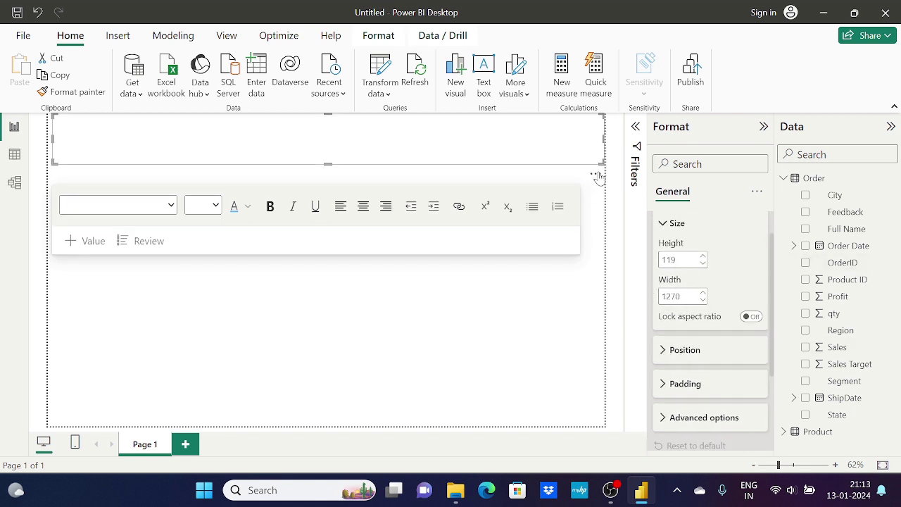
pyautogui.moveTo(604, 164)
pyautogui.mouseDown()
pyautogui.moveTo(524, 165)
pyautogui.moveTo(603, 161)
pyautogui.mouseUp()
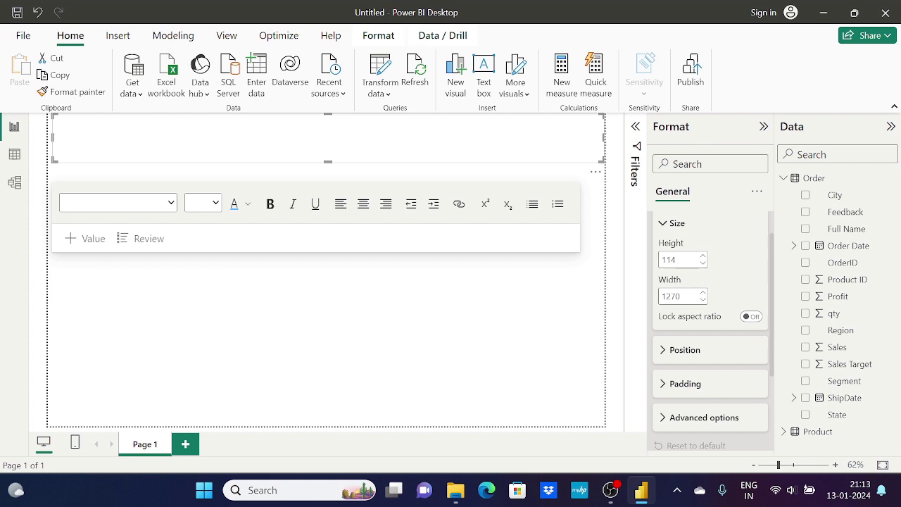
pyautogui.scroll(1, 663, 228)
pyautogui.click(656, 226)
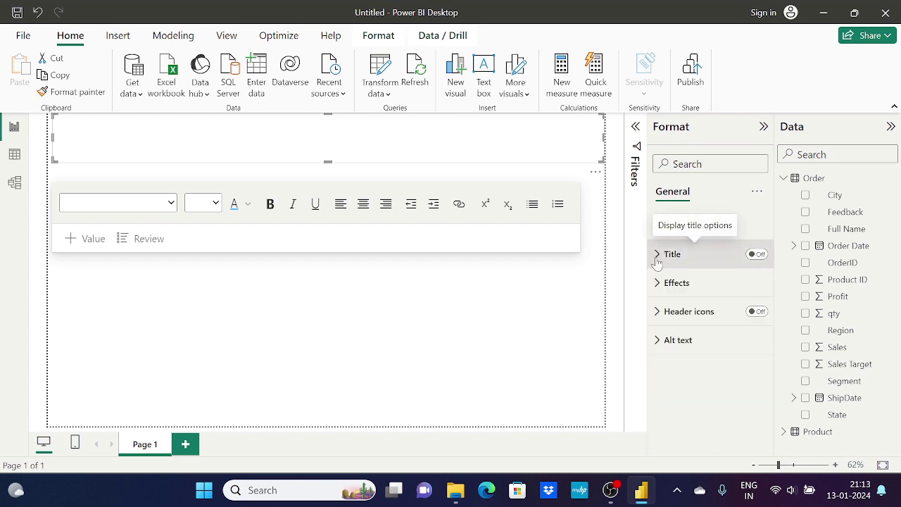
# - Turn on the text box's built-in title and set its text to Sales Dashboard
pyautogui.click(656, 257)
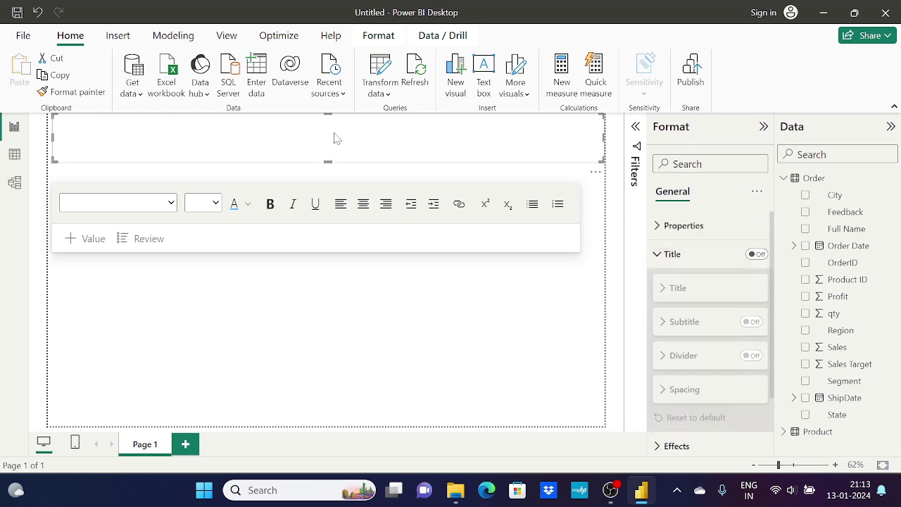
pyautogui.click(362, 134)
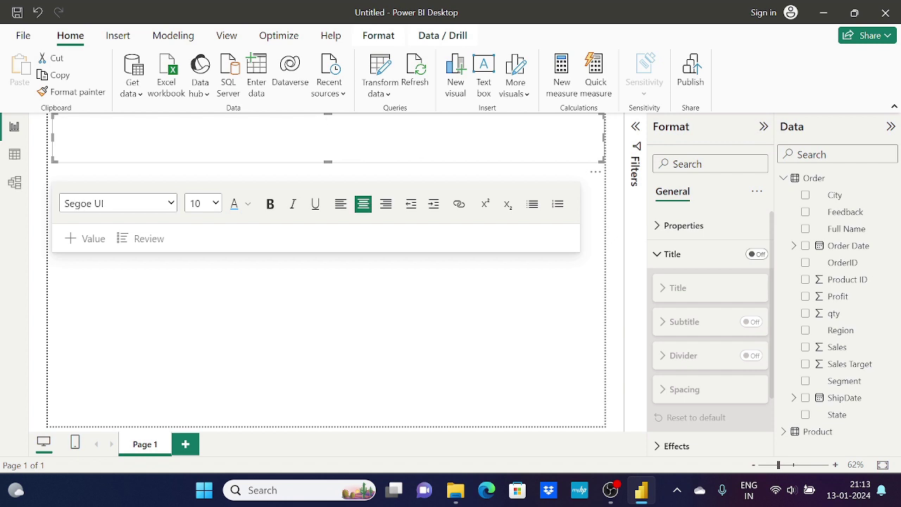
pyautogui.click(757, 255)
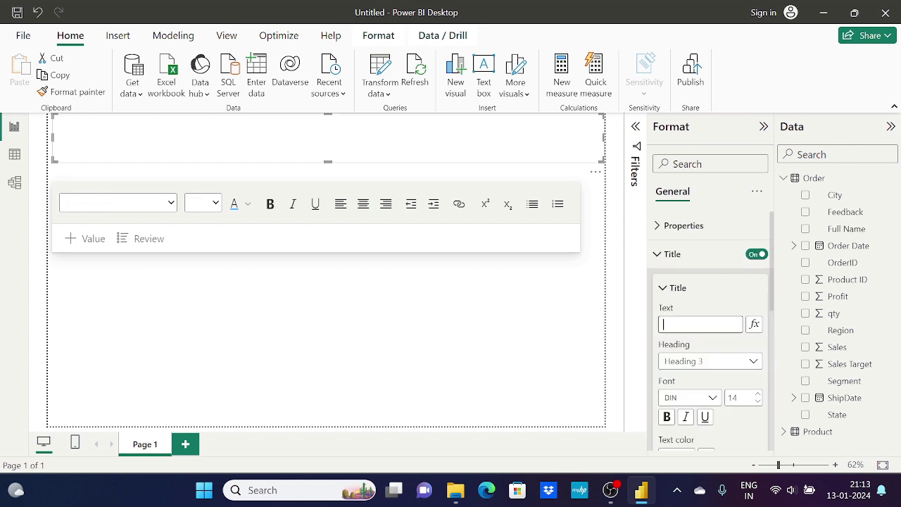
pyautogui.scroll(-1, 696, 272)
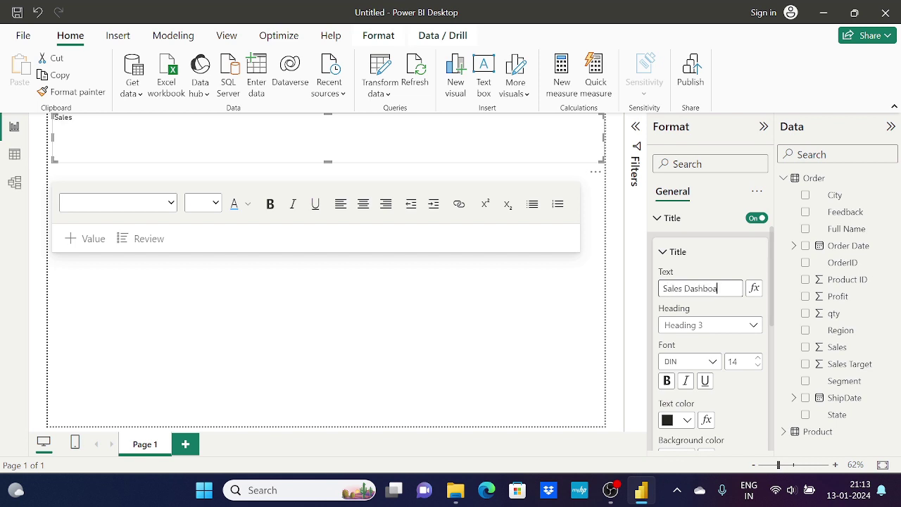
pyautogui.press('Return')
pyautogui.click(725, 259)
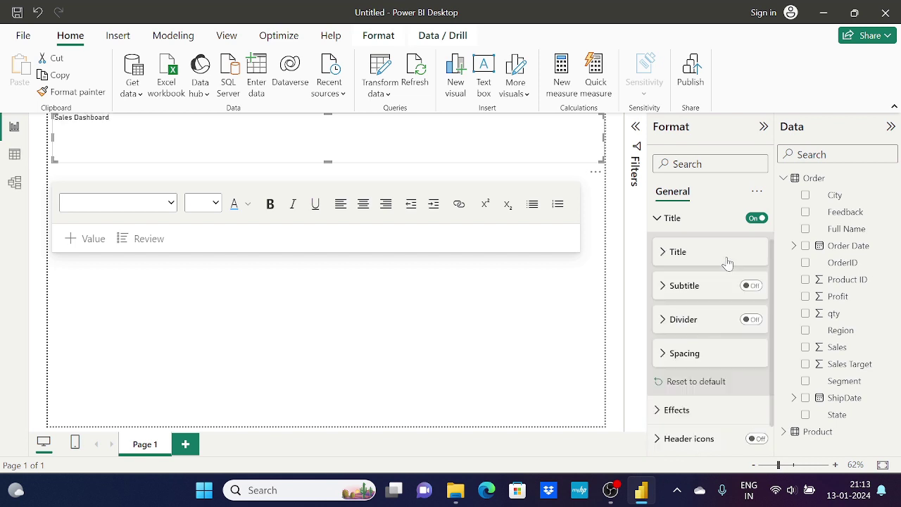
# - Increase the font size of the text box's built-in title to 60
pyautogui.click(671, 260)
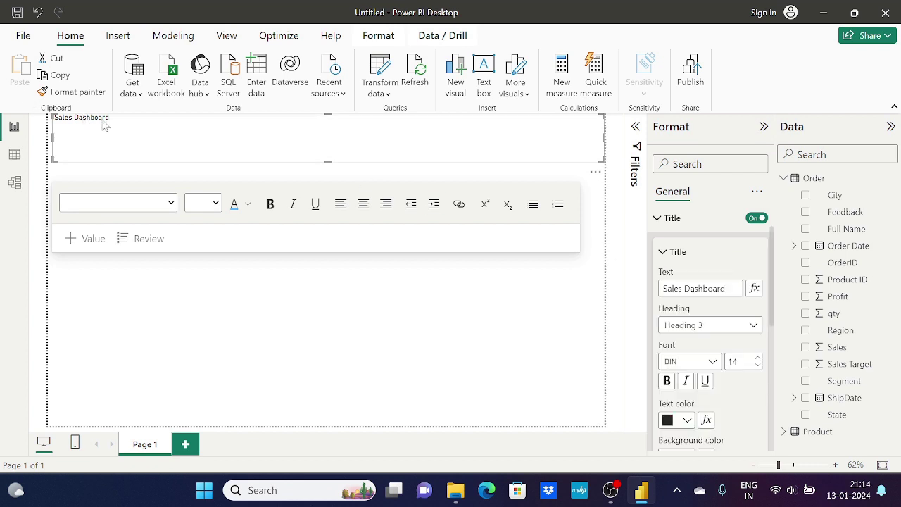
pyautogui.scroll(-1, 671, 308)
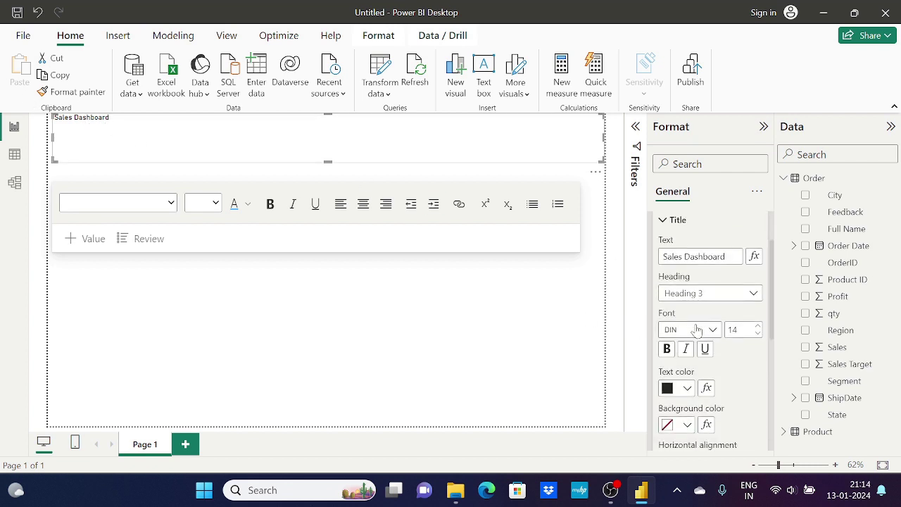
pyautogui.scroll(-1, 712, 312)
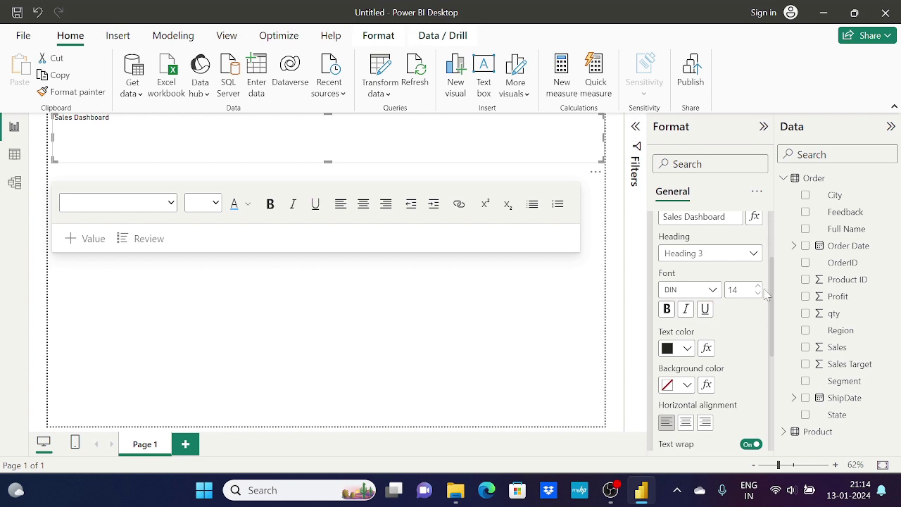
pyautogui.click(759, 287)
pyautogui.click(759, 287)
pyautogui.click(759, 286)
pyautogui.click(758, 287)
pyautogui.click(759, 287)
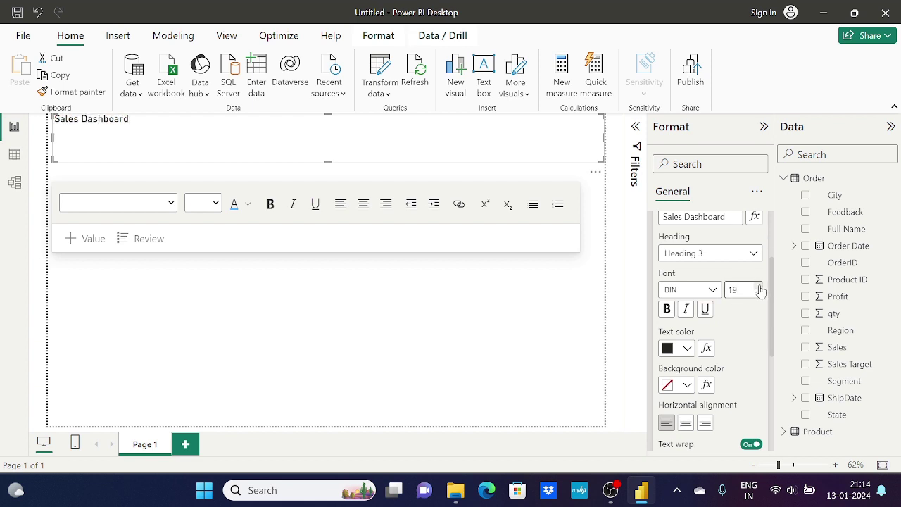
pyautogui.click(758, 287)
pyautogui.click(758, 287)
pyautogui.click(759, 287)
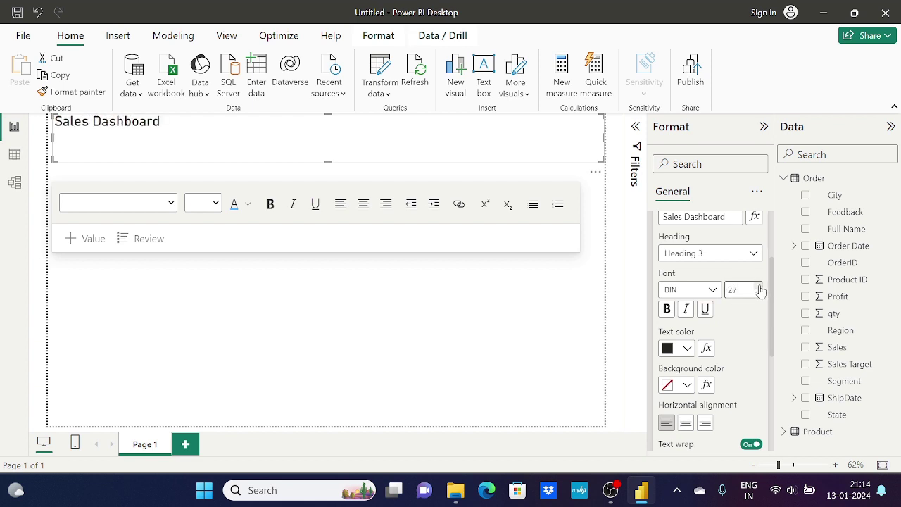
pyautogui.click(758, 286)
pyautogui.click(758, 287)
pyautogui.click(758, 287)
pyautogui.click(759, 287)
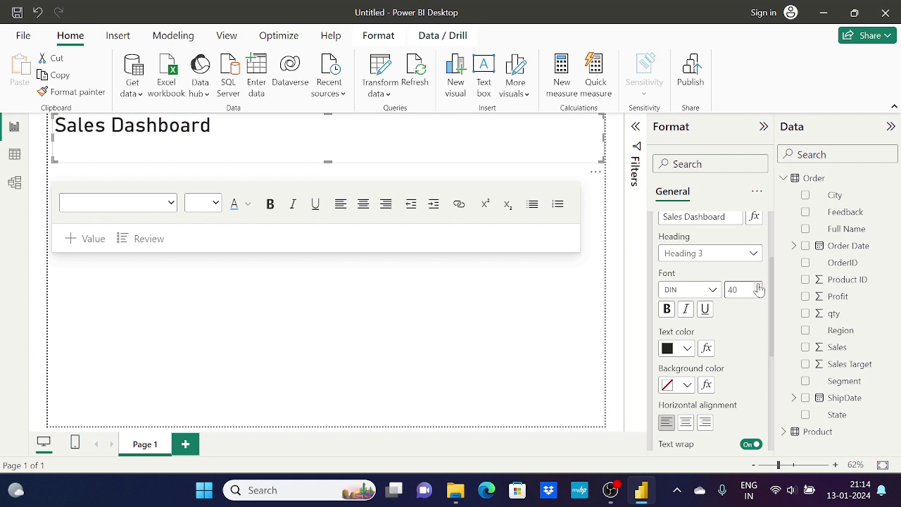
pyautogui.click(759, 287)
pyautogui.click(759, 287)
pyautogui.click(759, 286)
pyautogui.click(759, 286)
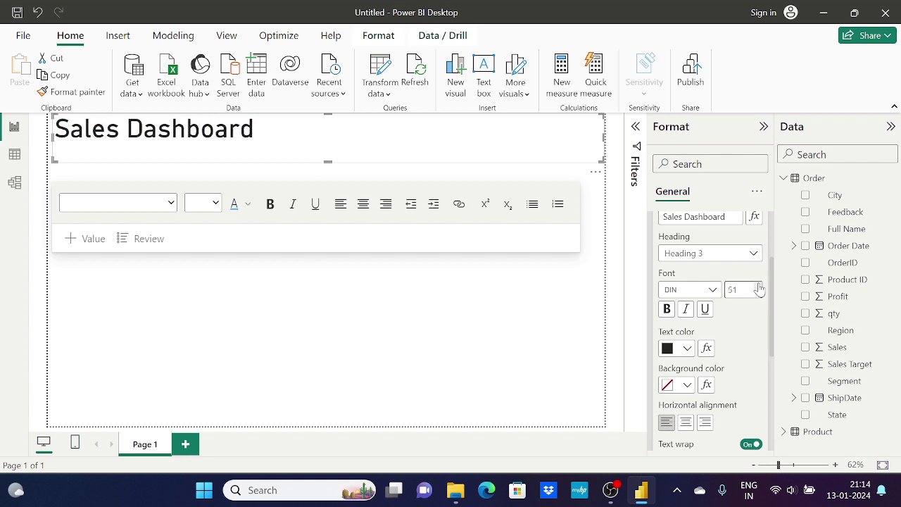
pyautogui.click(758, 287)
pyautogui.click(758, 286)
pyautogui.click(758, 286)
pyautogui.click(759, 287)
pyautogui.click(759, 287)
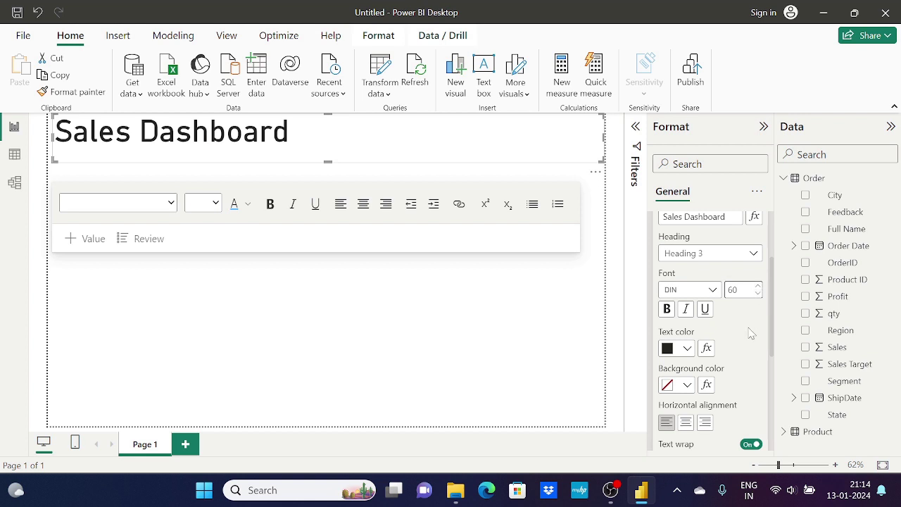
# - Make the Sales Dashboard title bold and underlined, and set its text color to light blue
pyautogui.click(667, 310)
pyautogui.scroll(3, 708, 306)
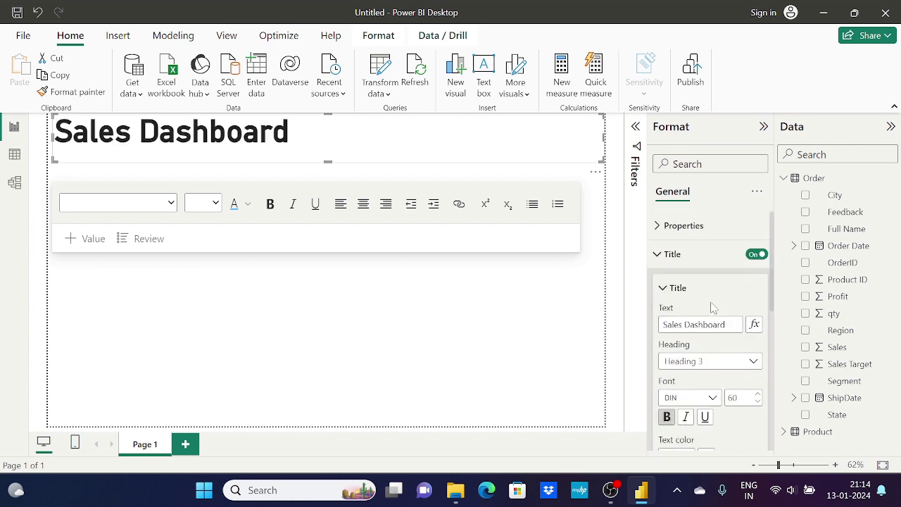
pyautogui.scroll(-1, 711, 277)
pyautogui.scroll(-1, 711, 277)
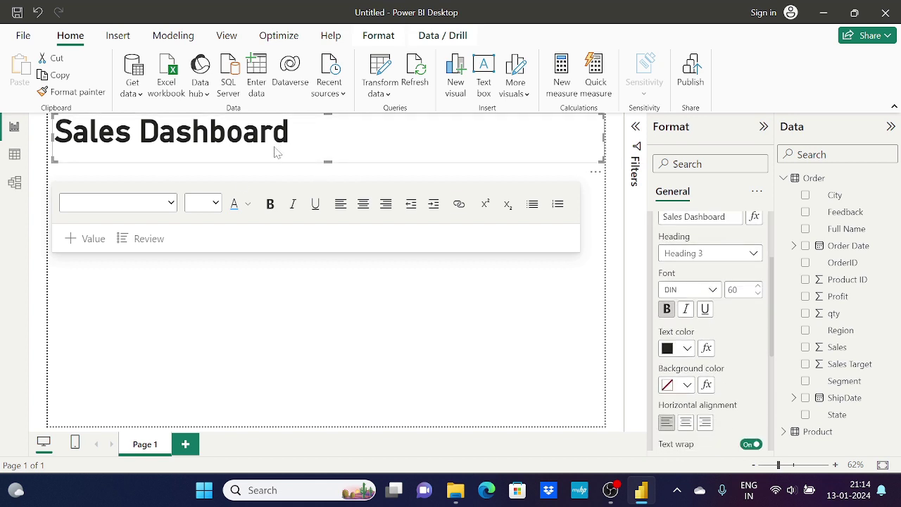
pyautogui.scroll(-1, 740, 324)
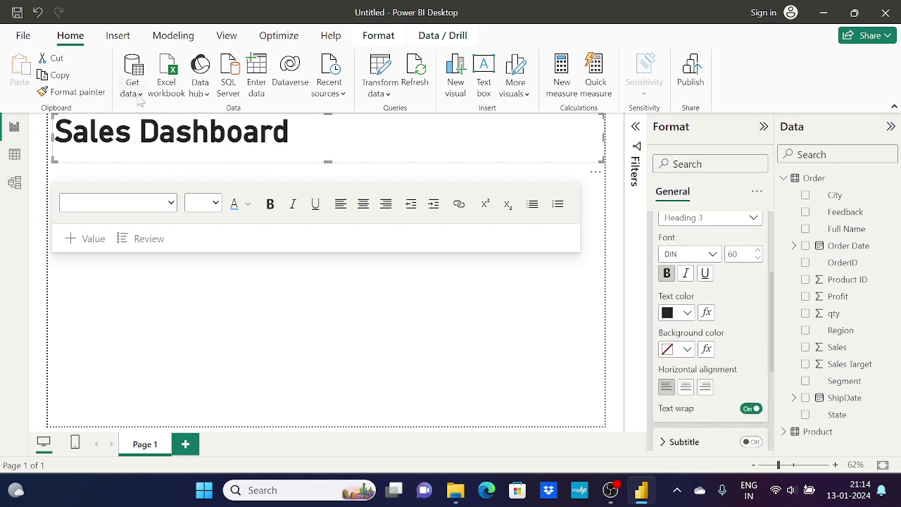
pyautogui.click(688, 312)
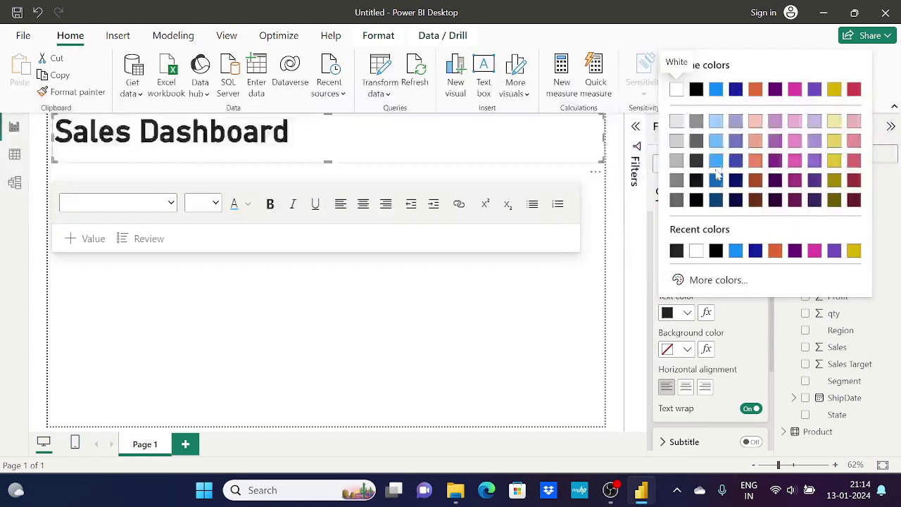
pyautogui.click(717, 141)
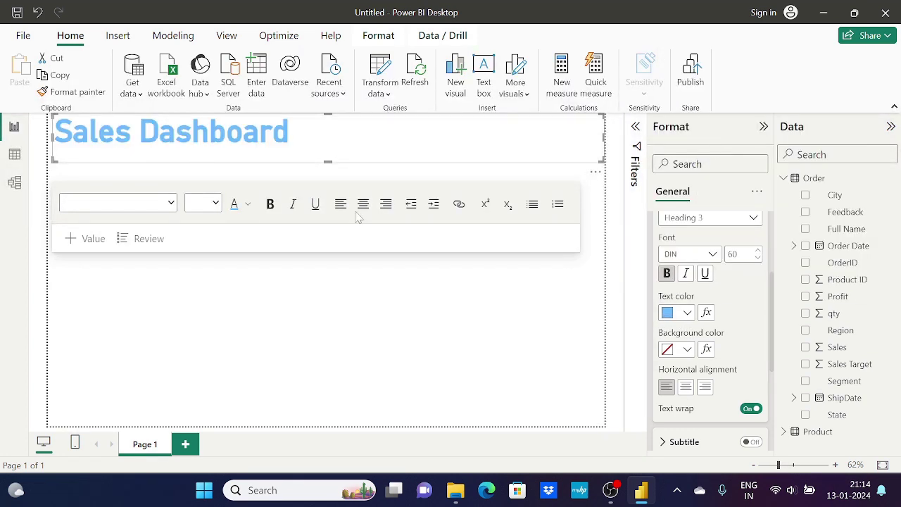
pyautogui.click(705, 274)
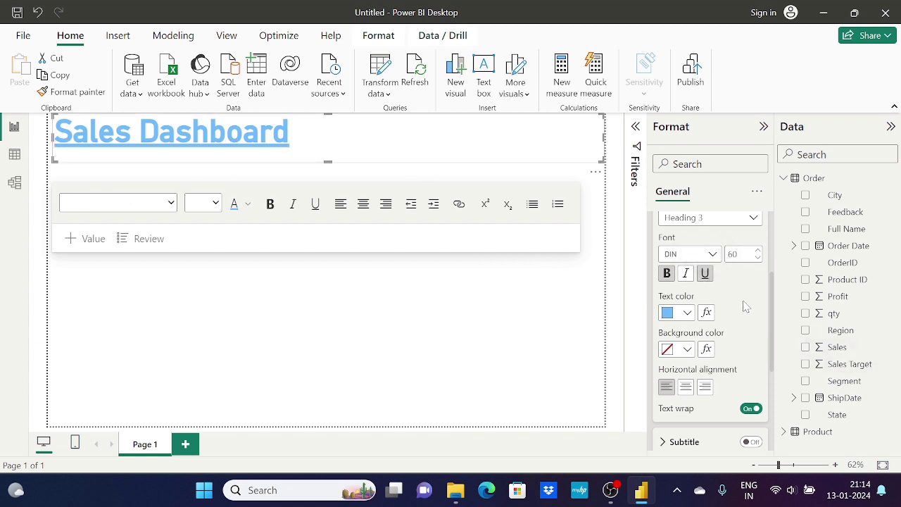
# - Try a light orange and then a black background color behind the Sales Dashboard title
pyautogui.scroll(-1, 744, 305)
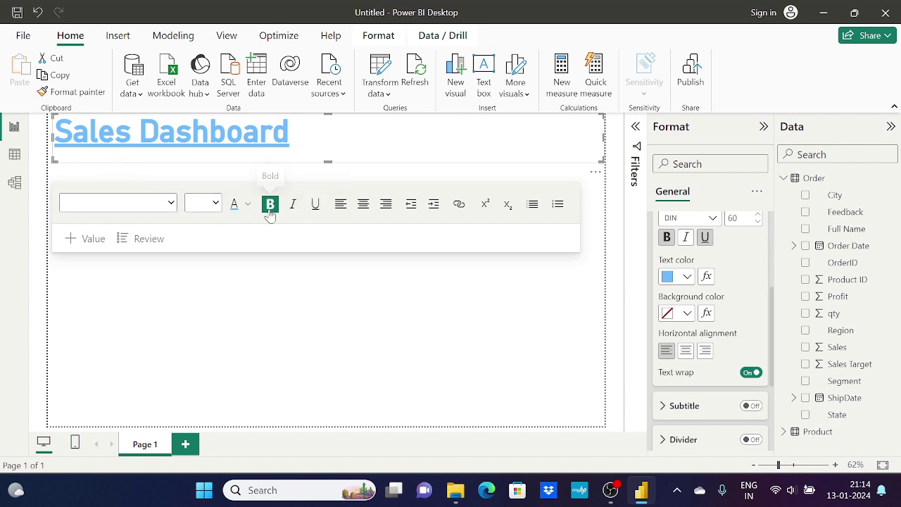
pyautogui.scroll(5, 744, 320)
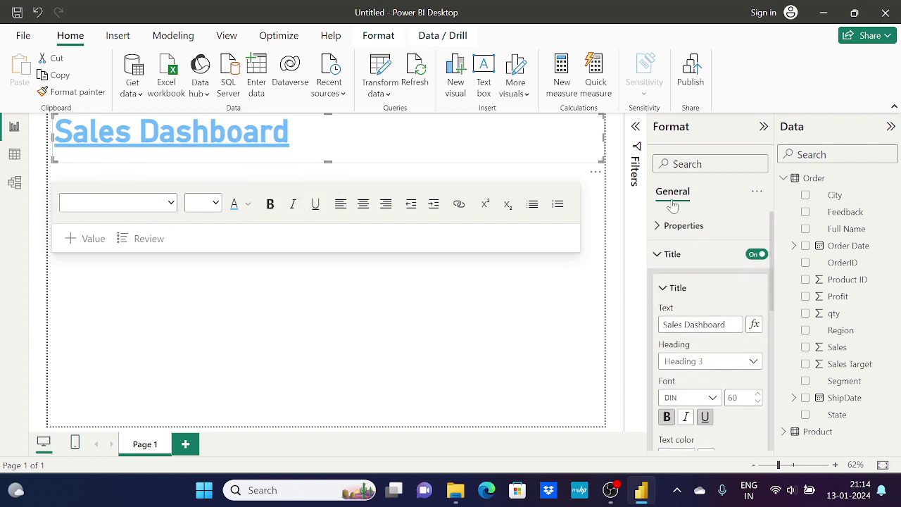
pyautogui.scroll(-2, 699, 238)
pyautogui.scroll(-4, 720, 356)
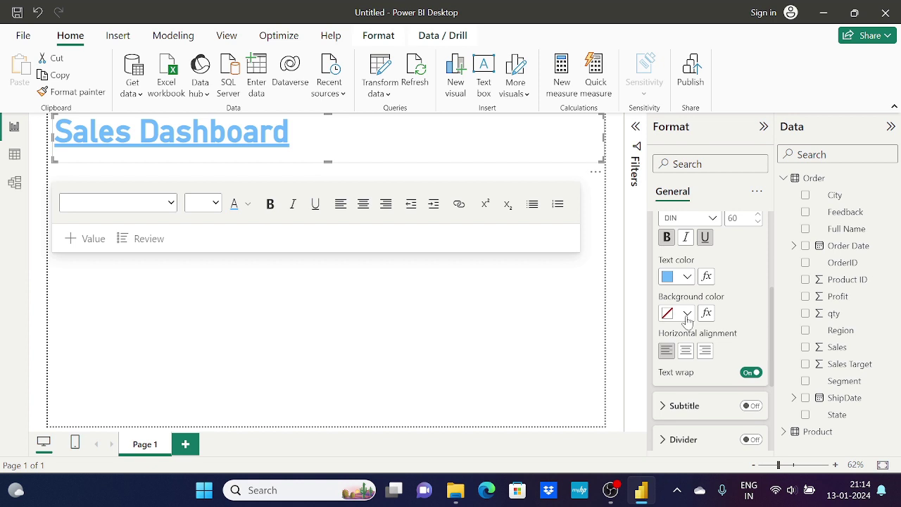
pyautogui.click(688, 315)
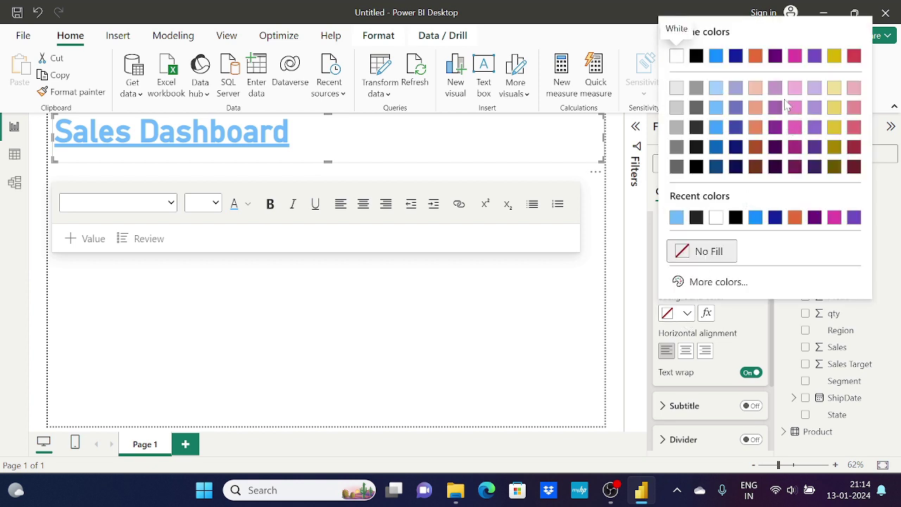
pyautogui.click(756, 87)
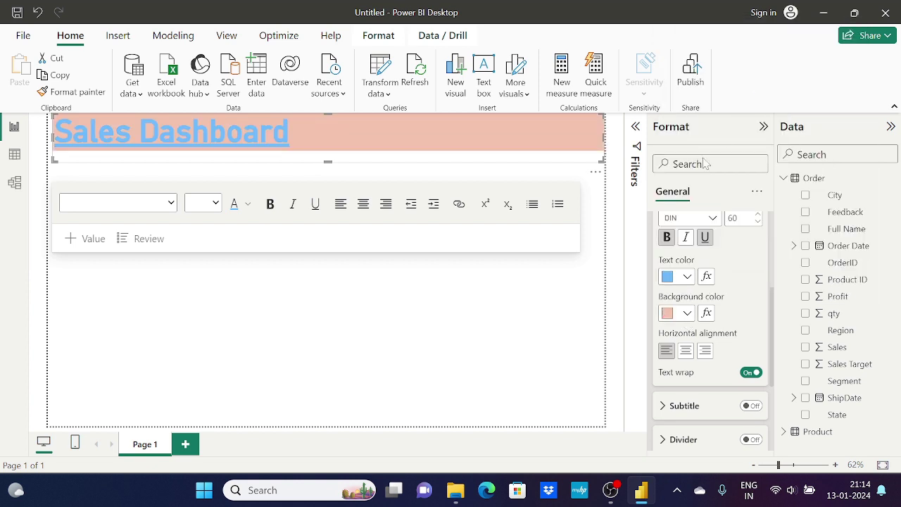
pyautogui.click(688, 315)
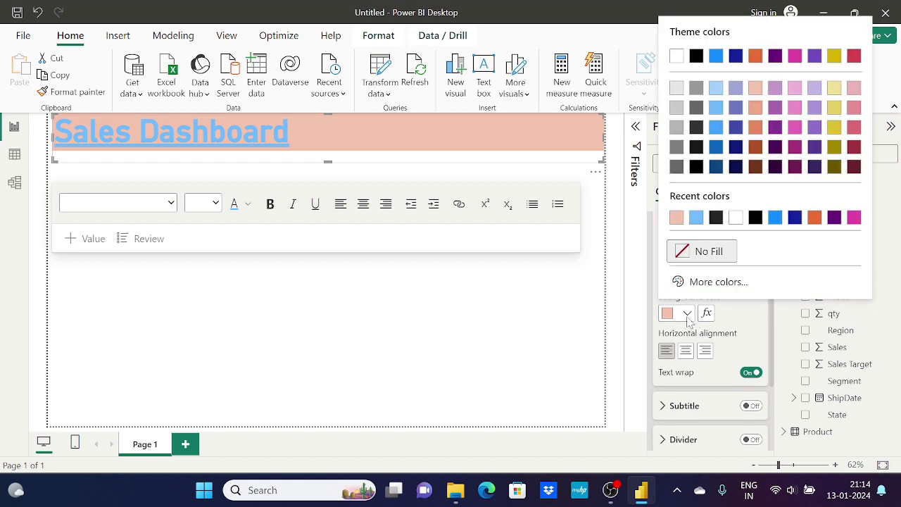
pyautogui.click(756, 218)
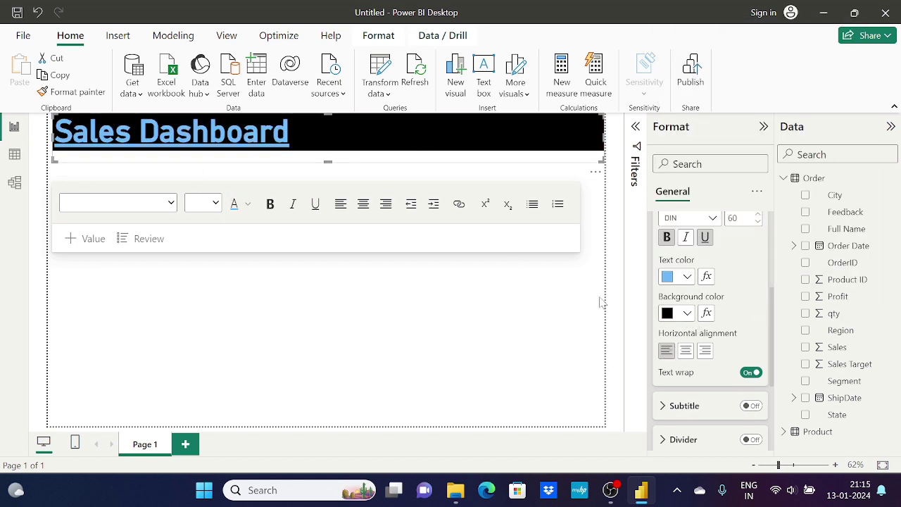
# - Center the title horizontally and set its background color to light orange, after trying light pink
pyautogui.click(686, 351)
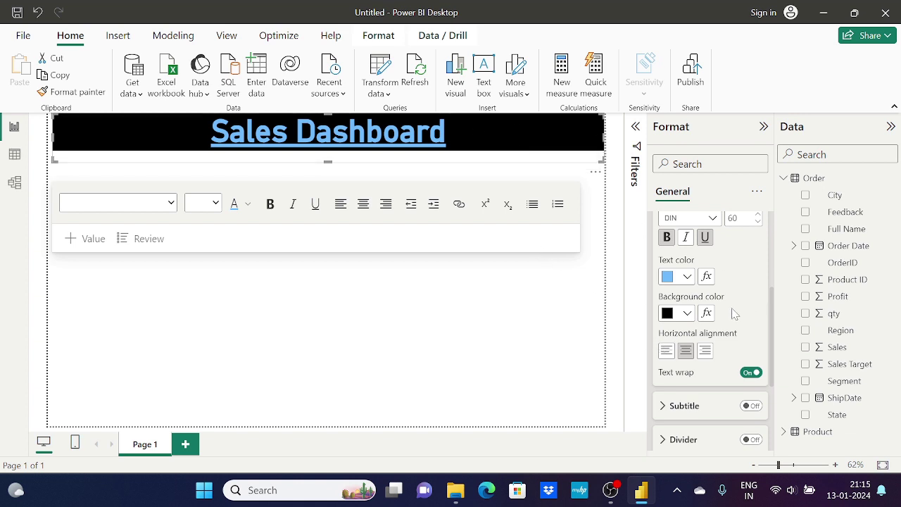
pyautogui.click(688, 314)
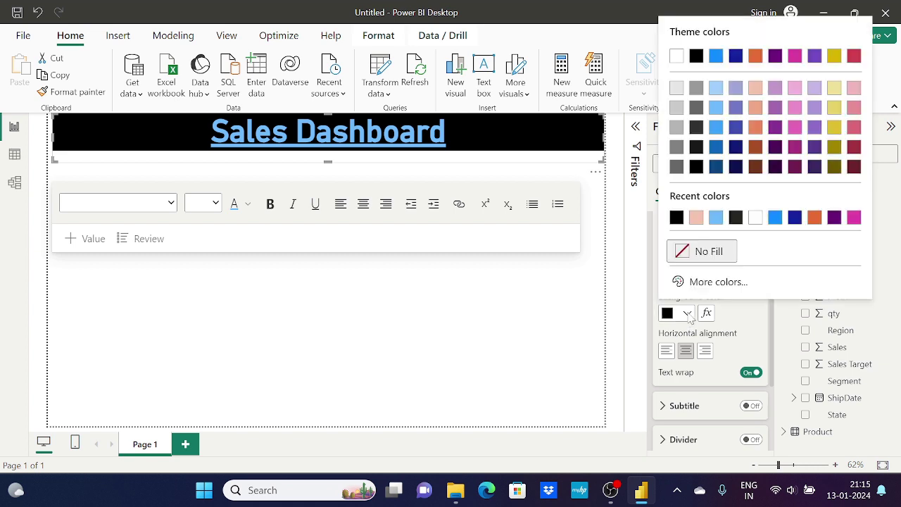
pyautogui.click(794, 90)
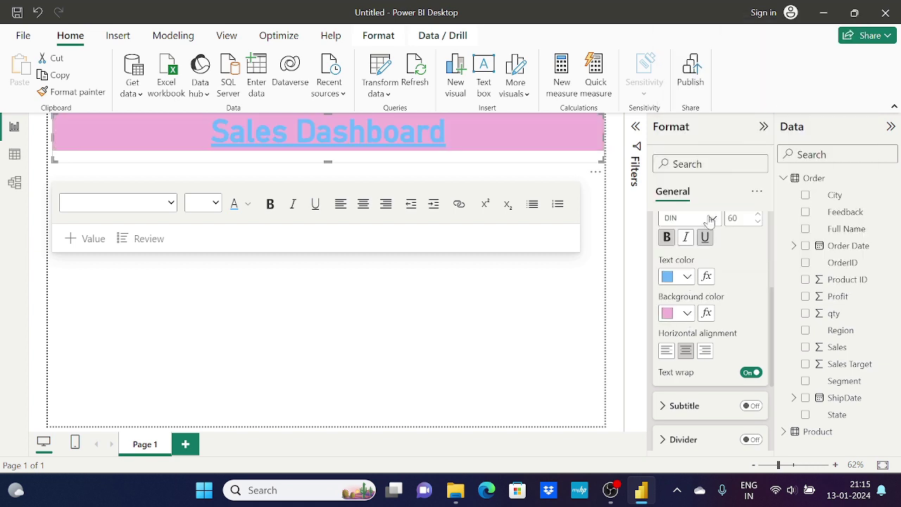
pyautogui.click(688, 314)
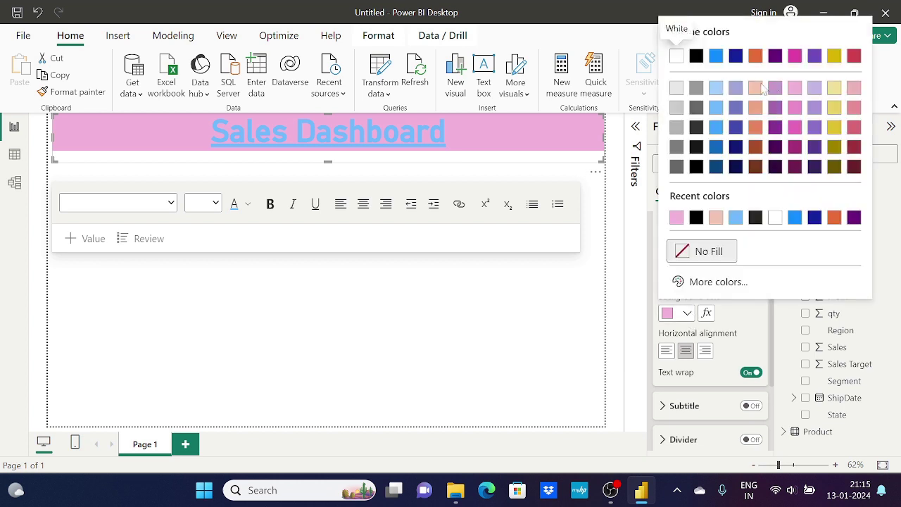
pyautogui.click(761, 89)
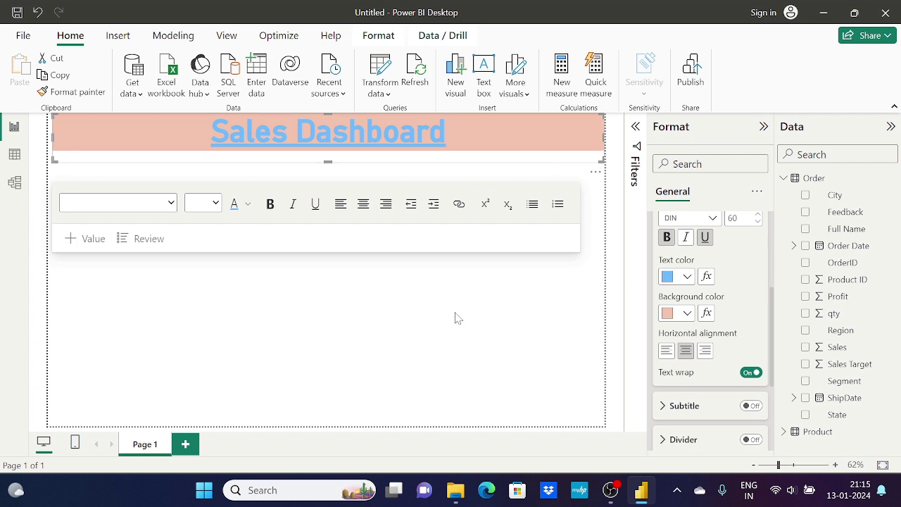
# - Shrink the text box's height to fit the colored title band and extend its left side to the page edge
pyautogui.moveTo(328, 160); pyautogui.dragTo(328, 150)
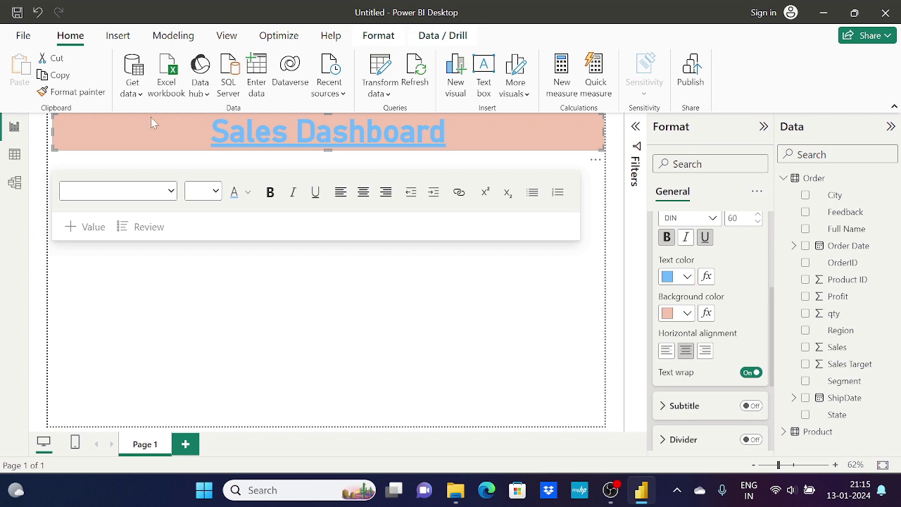
pyautogui.moveTo(53, 131); pyautogui.dragTo(48, 132)
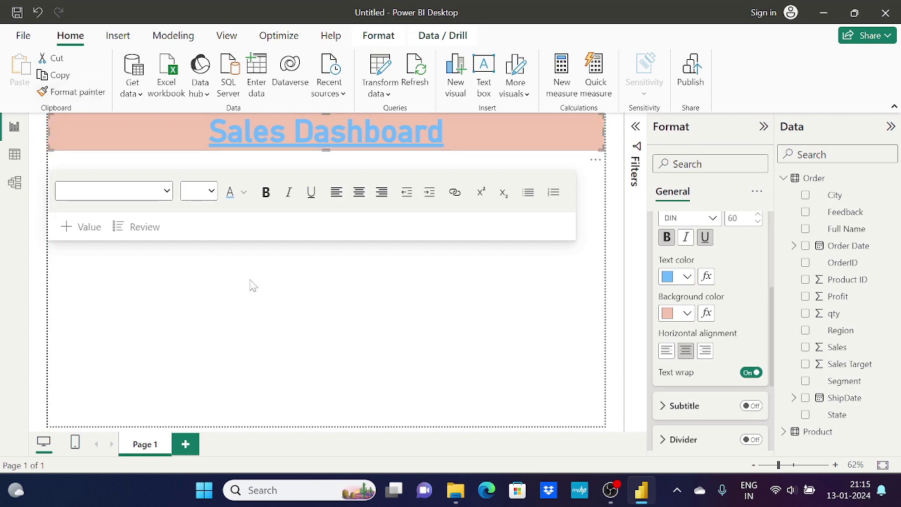
pyautogui.scroll(-3, 666, 331)
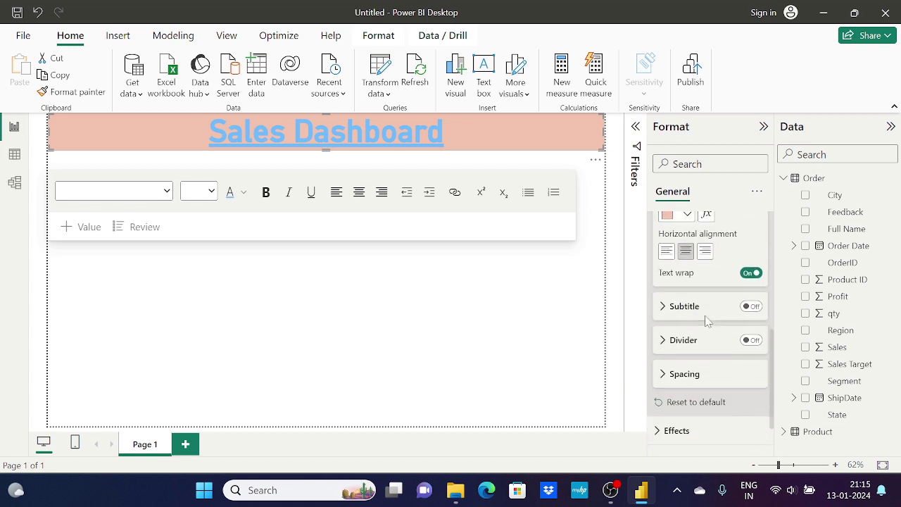
pyautogui.click(662, 298)
pyautogui.scroll(-2, 665, 303)
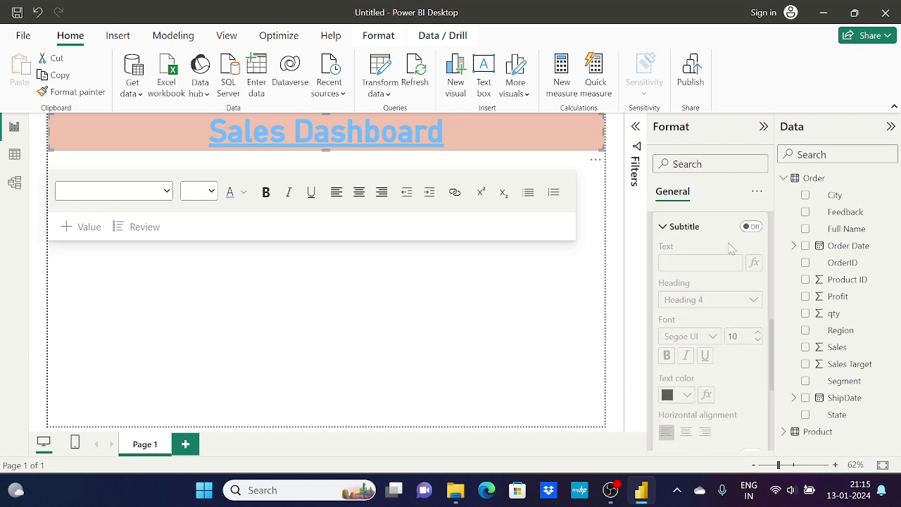
pyautogui.click(753, 227)
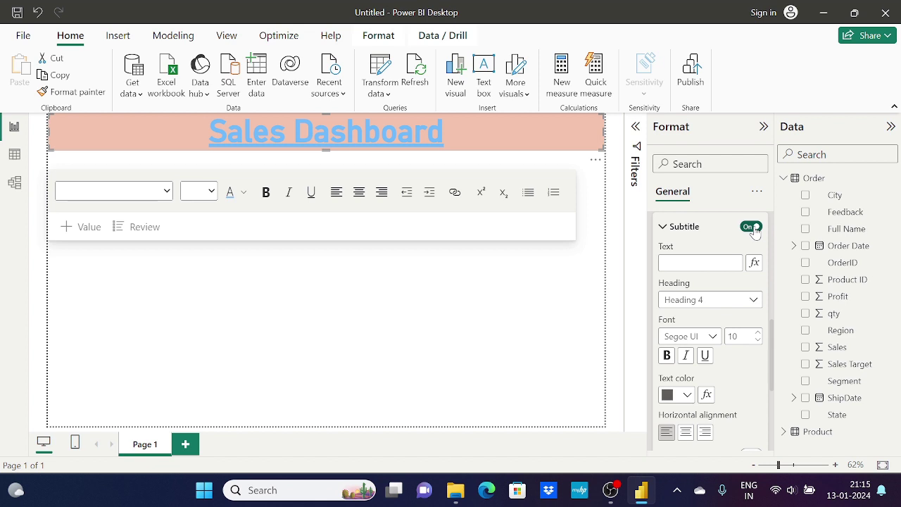
pyautogui.click(752, 227)
pyautogui.scroll(1, 703, 241)
pyautogui.click(663, 266)
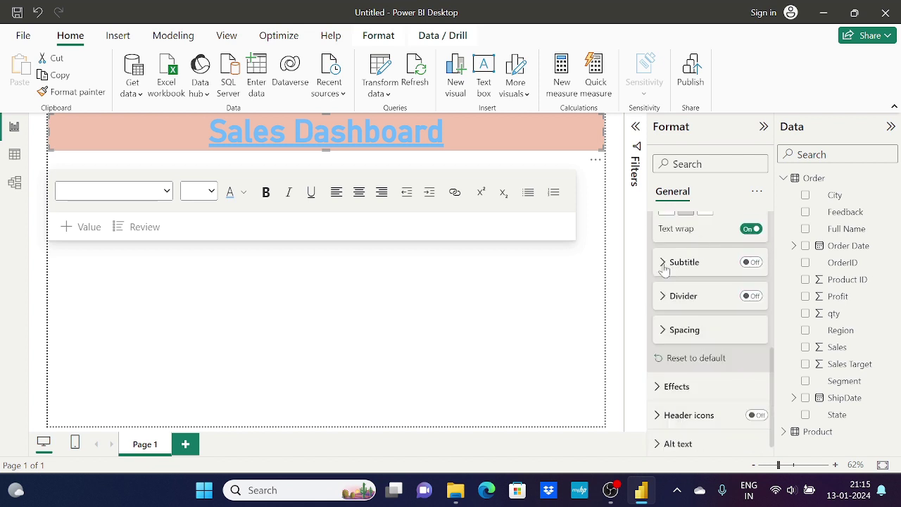
# - Collapse the text box's title settings so that only the main formatting categories are listed
pyautogui.scroll(2, 670, 299)
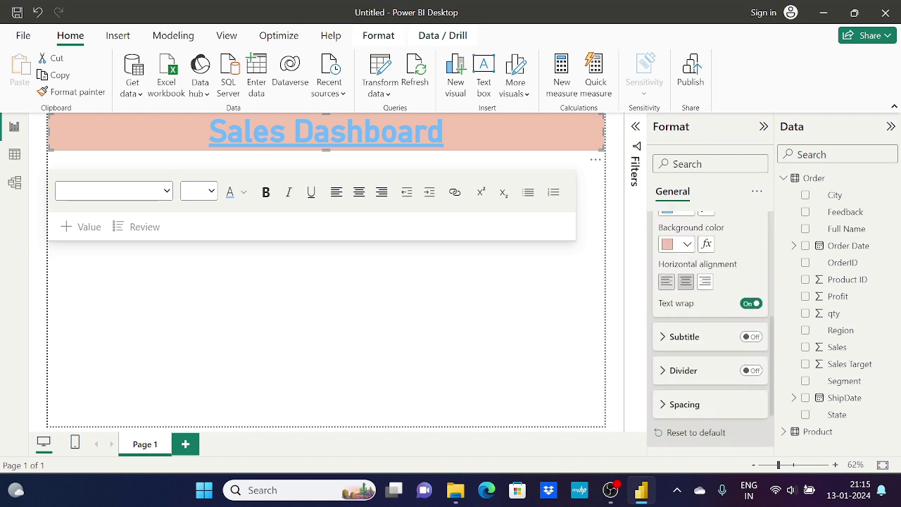
pyautogui.scroll(5, 666, 224)
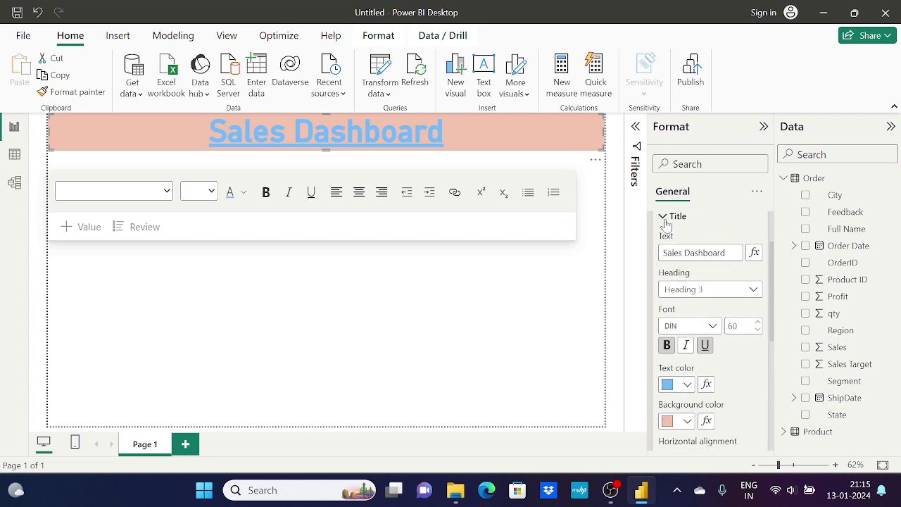
pyautogui.click(666, 219)
pyautogui.scroll(2, 705, 290)
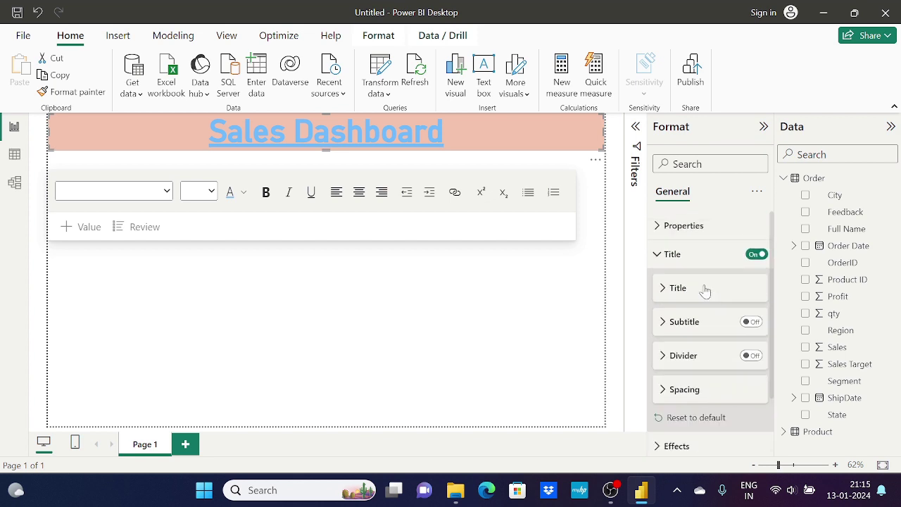
pyautogui.click(659, 255)
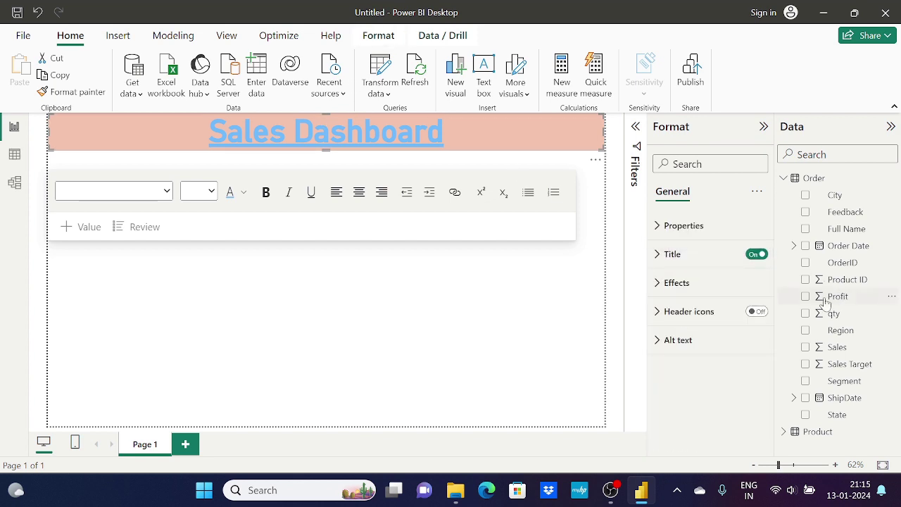
# - Turn on the text box's shadow effect, toggling it off and on to compare the look
pyautogui.click(657, 285)
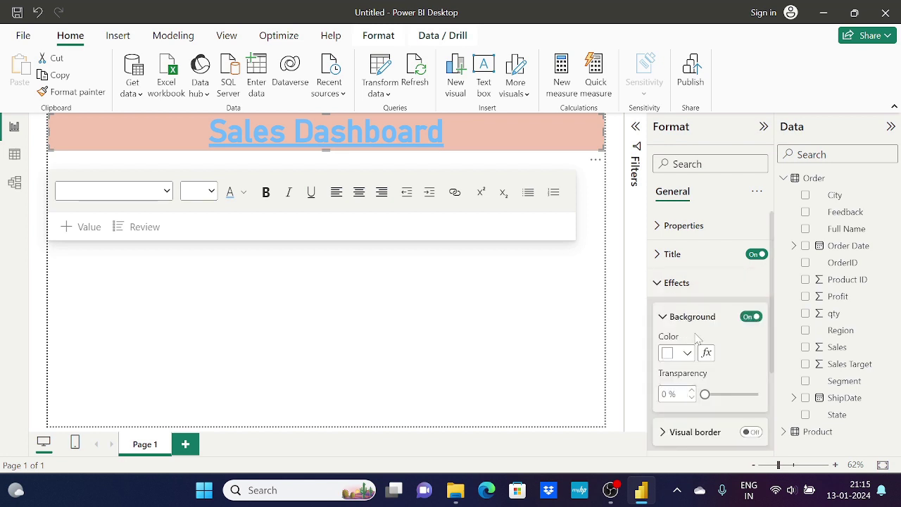
pyautogui.scroll(-1, 697, 338)
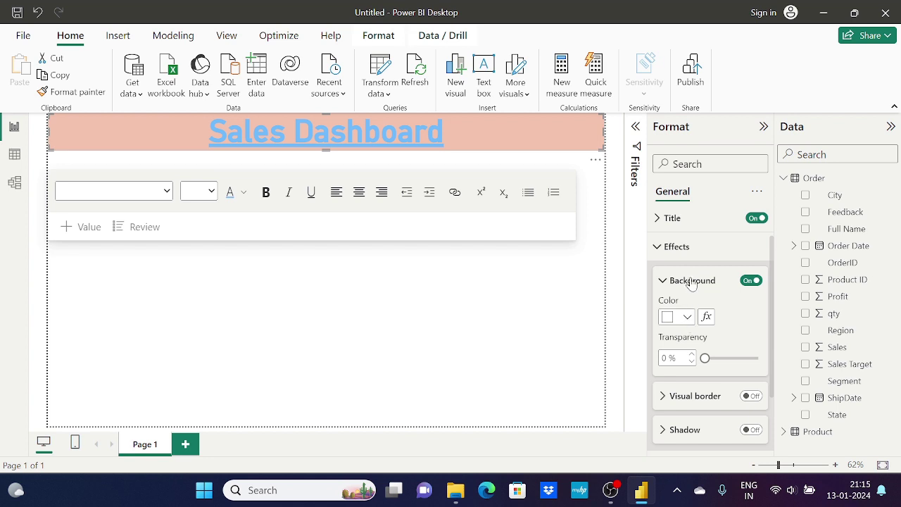
pyautogui.scroll(-2, 693, 325)
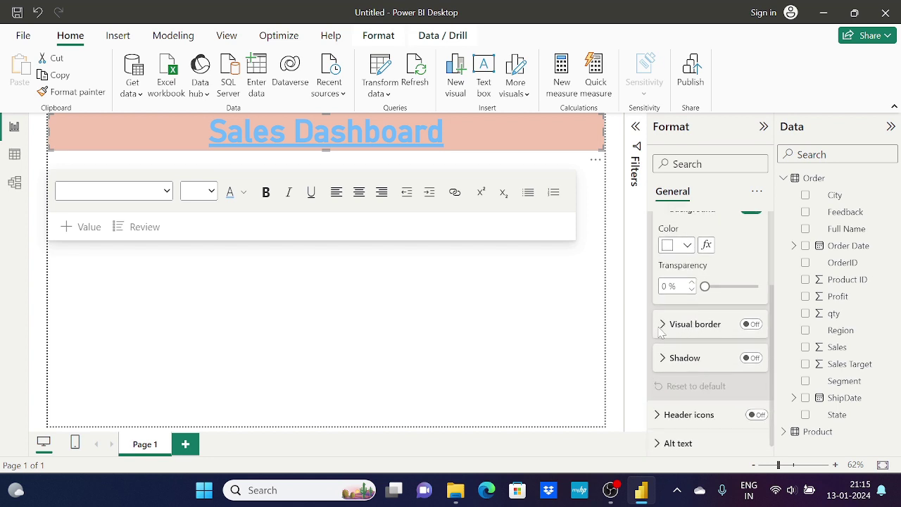
pyautogui.click(663, 361)
pyautogui.scroll(-3, 704, 317)
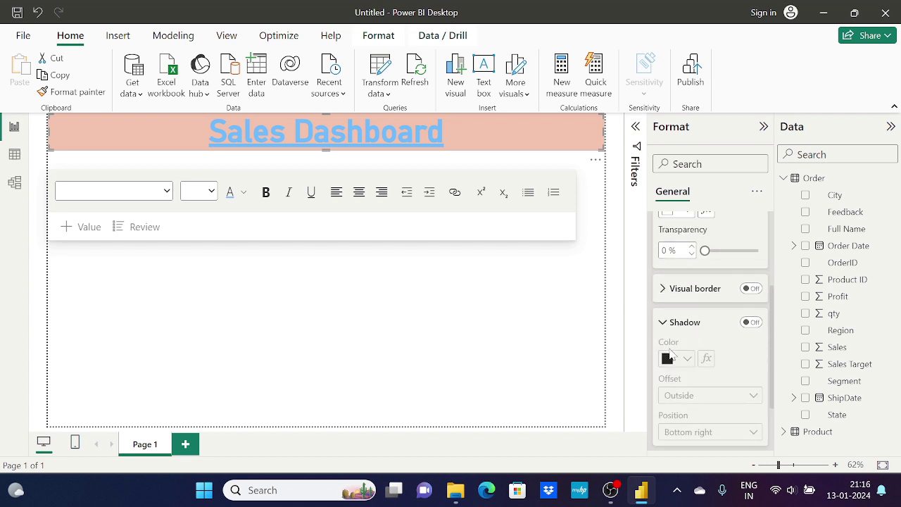
pyautogui.click(751, 252)
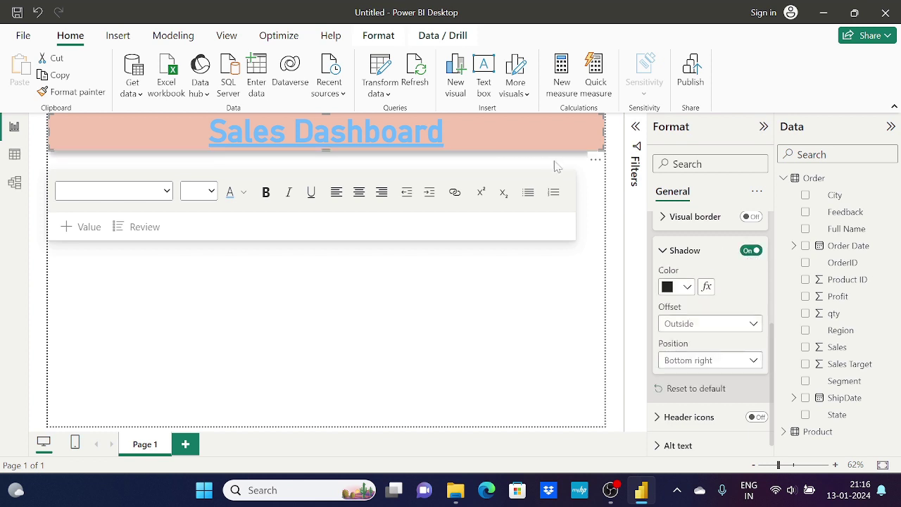
pyautogui.click(750, 252)
pyautogui.click(749, 254)
pyautogui.click(748, 254)
pyautogui.click(750, 254)
pyautogui.scroll(5, 752, 254)
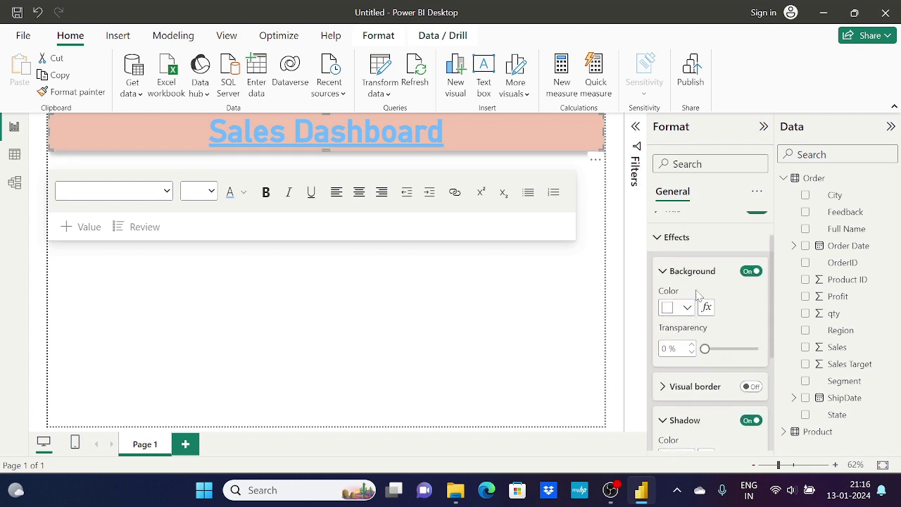
pyautogui.scroll(-3, 663, 290)
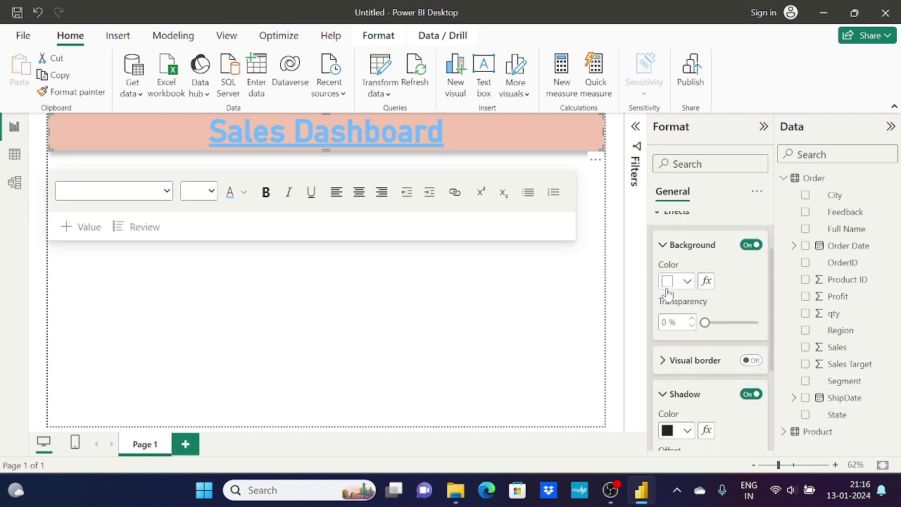
# - Review the text box's shadow color, offset and position settings, and collapse the Shadow and Effects groups
pyautogui.scroll(-1, 703, 337)
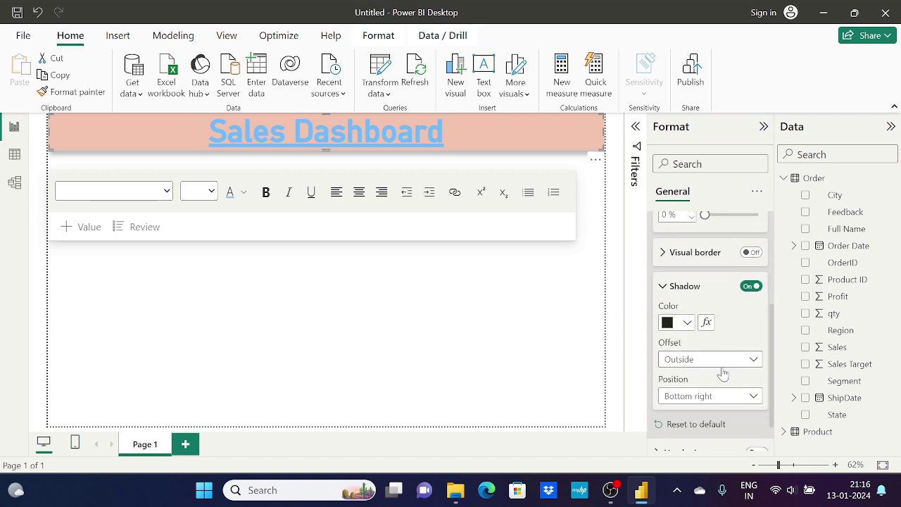
pyautogui.scroll(-1, 725, 363)
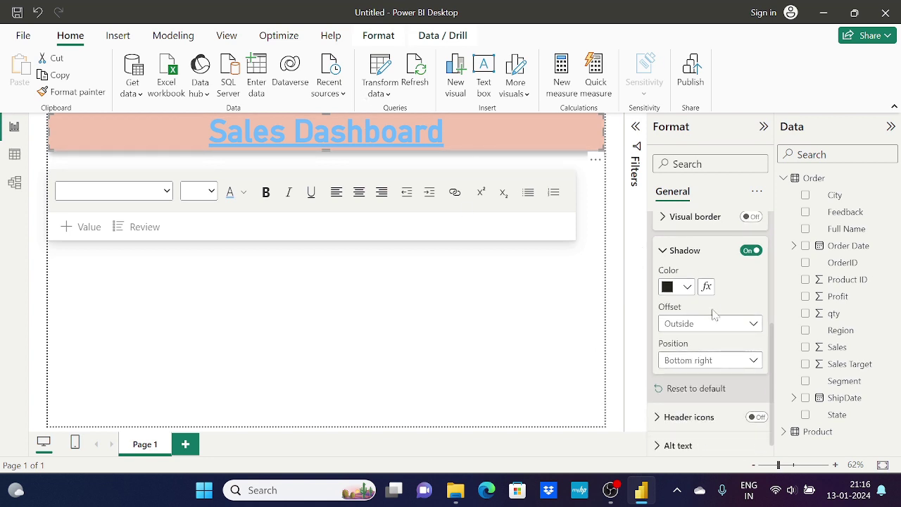
pyautogui.click(662, 252)
pyautogui.scroll(2, 668, 261)
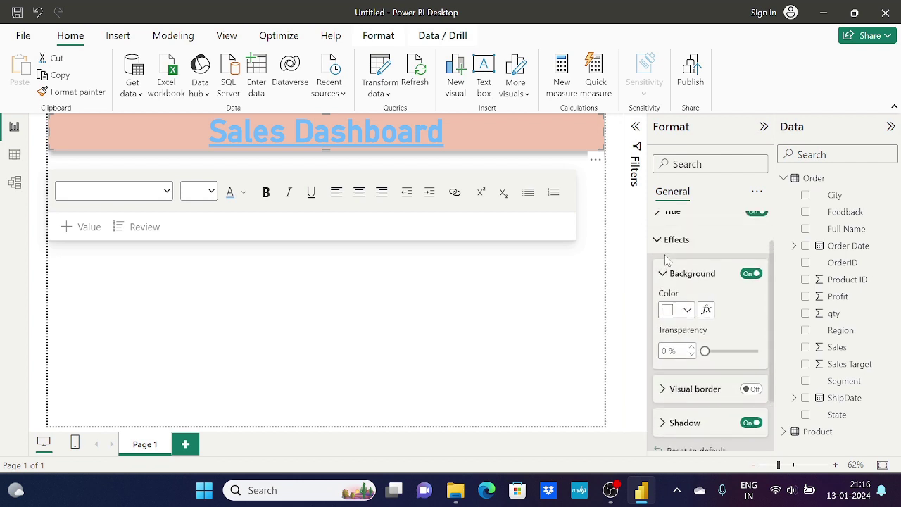
pyautogui.click(660, 240)
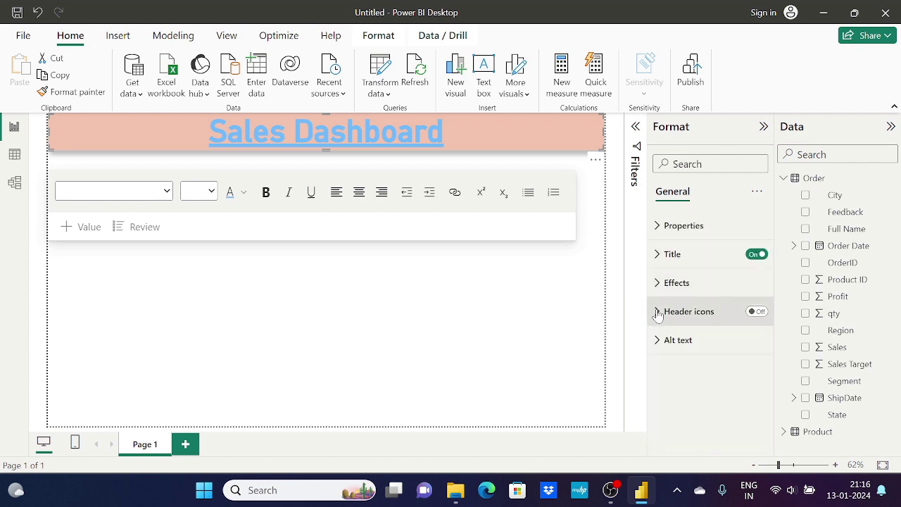
# - Inspect the text box's header icon settings and its additional options, leaving everything closed again
pyautogui.click(657, 312)
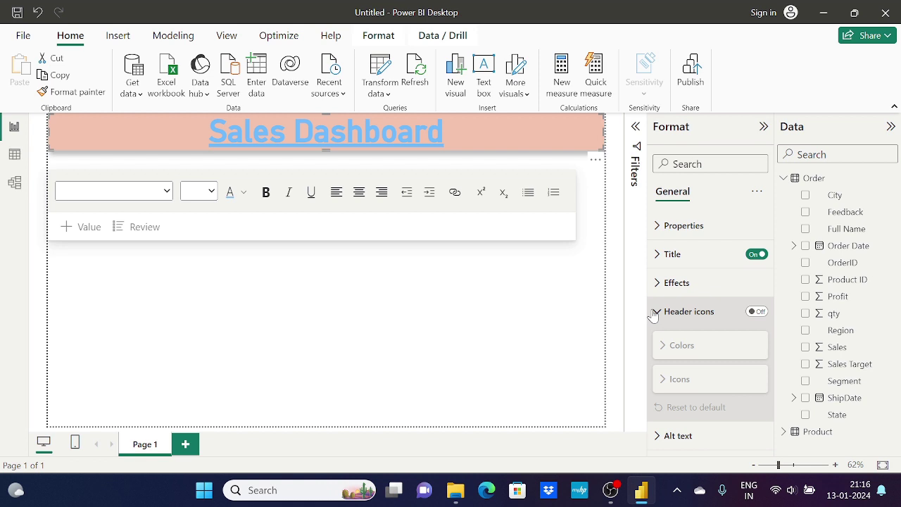
pyautogui.click(655, 314)
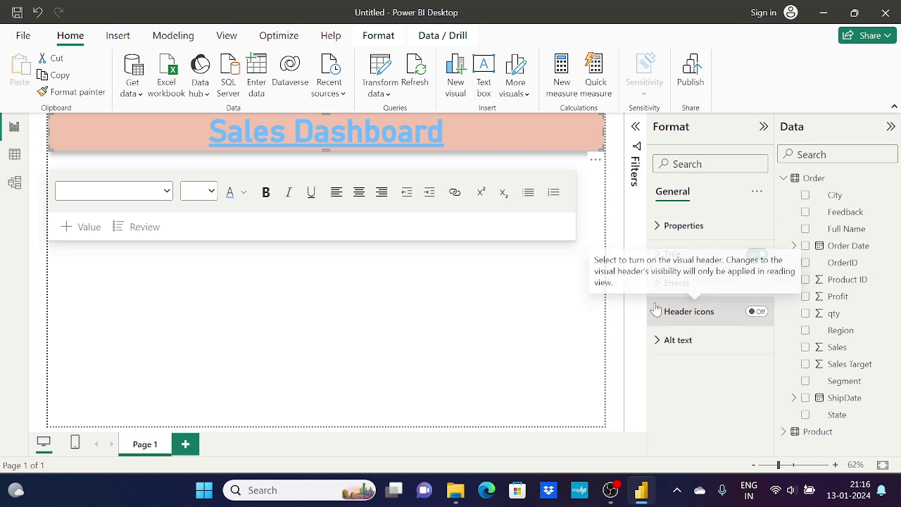
pyautogui.click(595, 160)
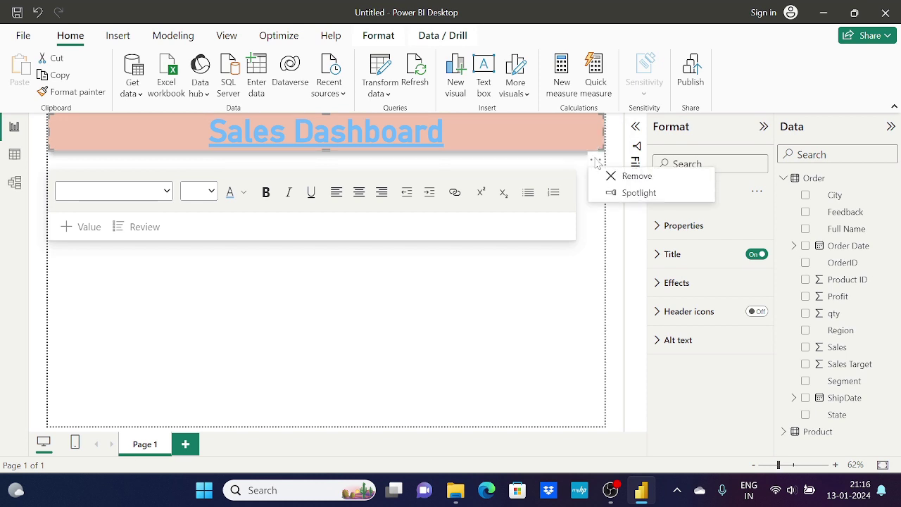
pyautogui.click(617, 155)
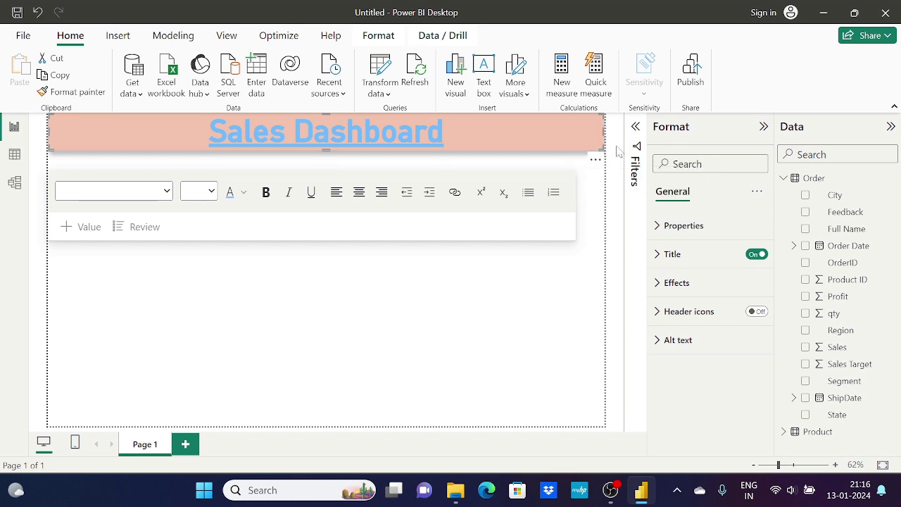
# - Turn on the text box's header icons, set their background color to light pink, and turn the header icons back off
pyautogui.click(757, 311)
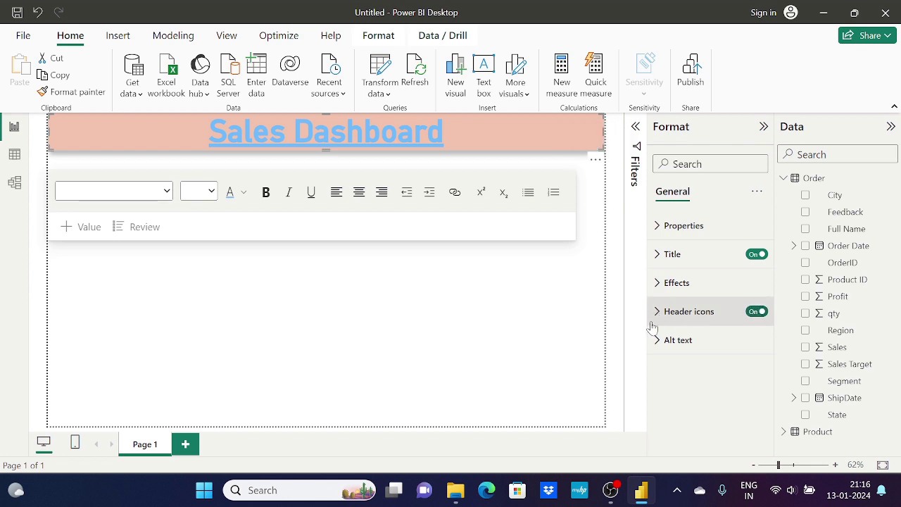
pyautogui.click(658, 316)
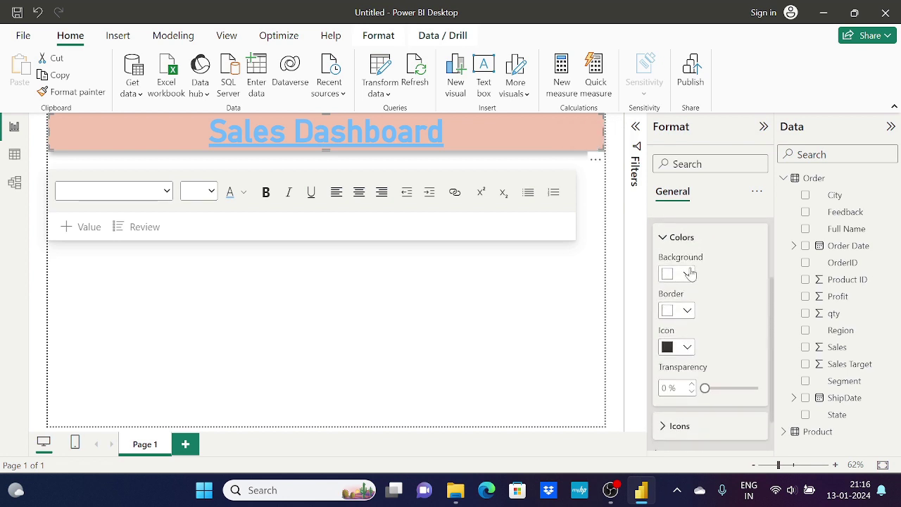
pyautogui.click(688, 274)
pyautogui.click(696, 212)
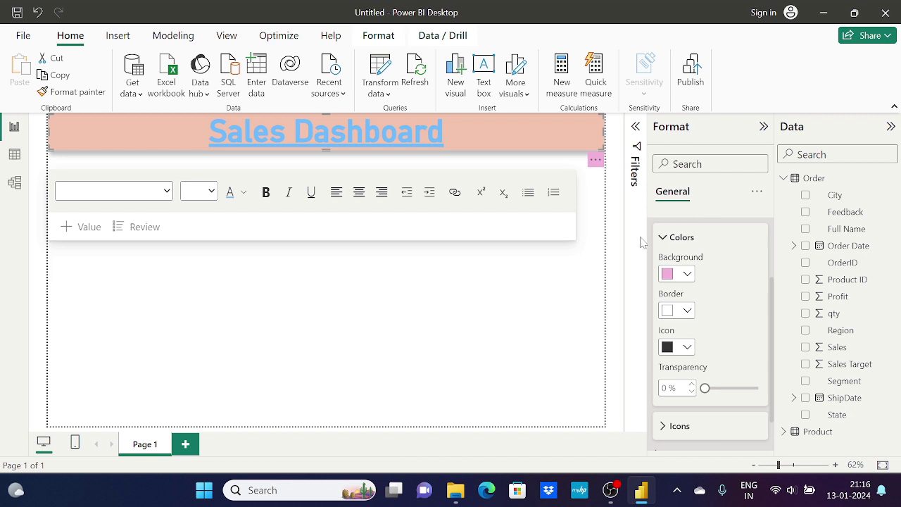
pyautogui.click(687, 310)
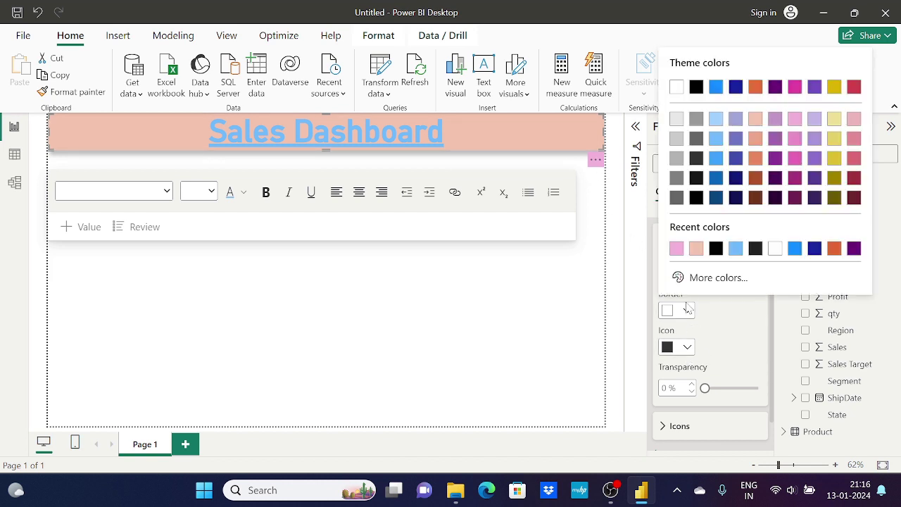
pyautogui.click(725, 364)
pyautogui.scroll(2, 722, 334)
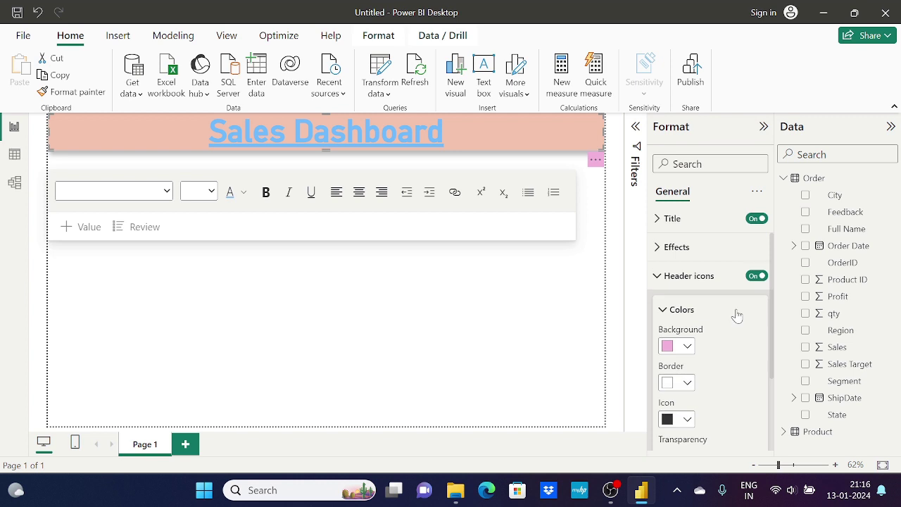
pyautogui.click(754, 276)
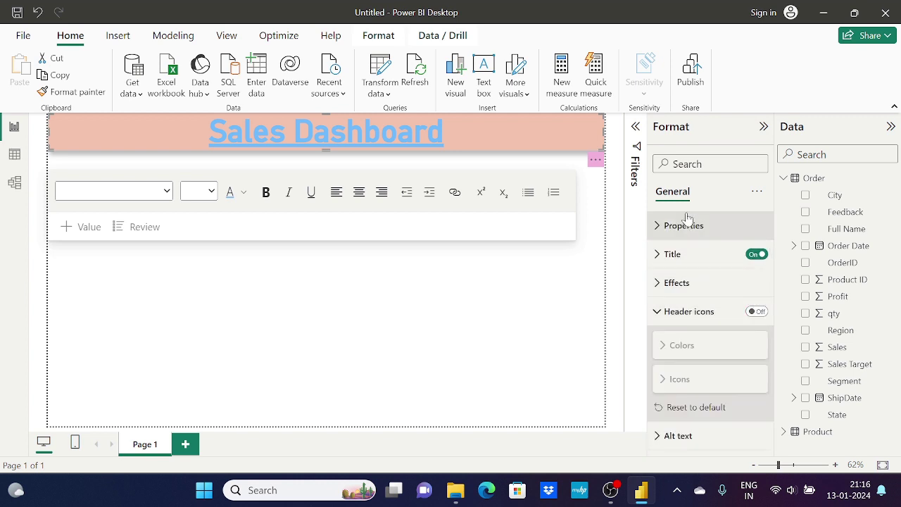
pyautogui.doubleClick(305, 321)
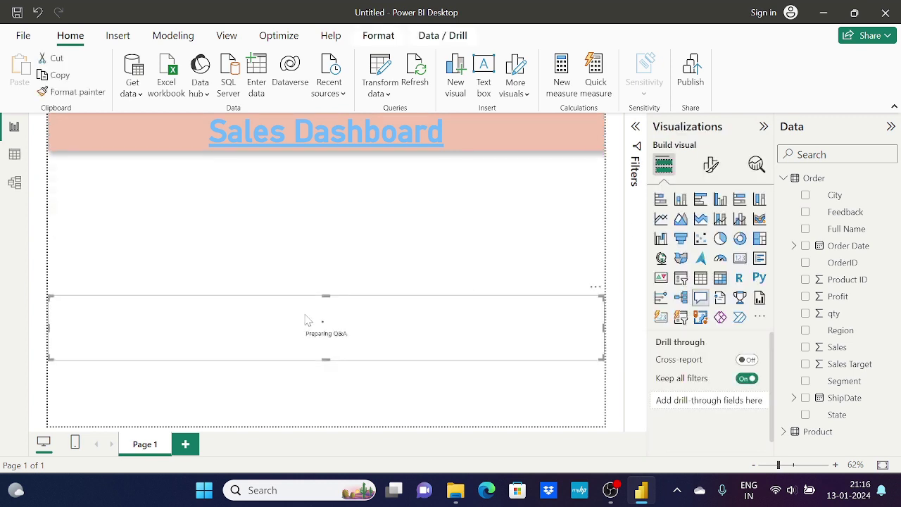
pyautogui.click(593, 309)
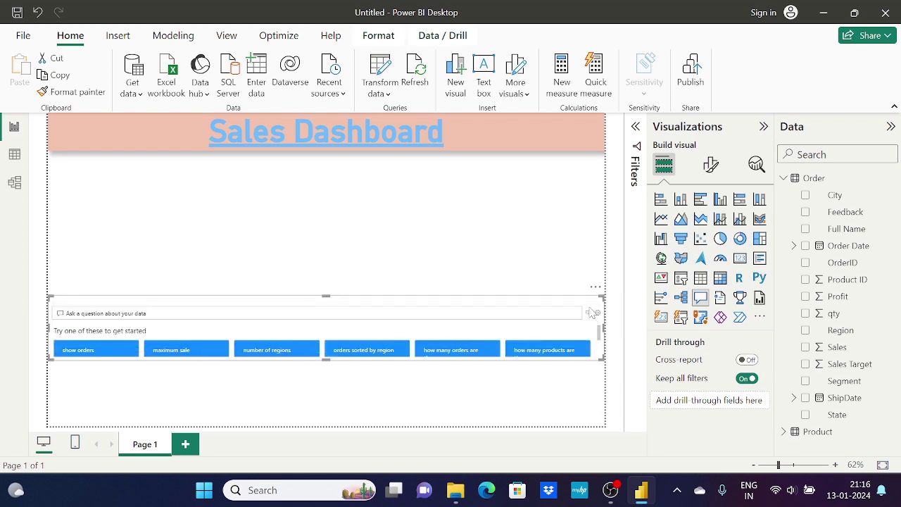
pyautogui.click(596, 287)
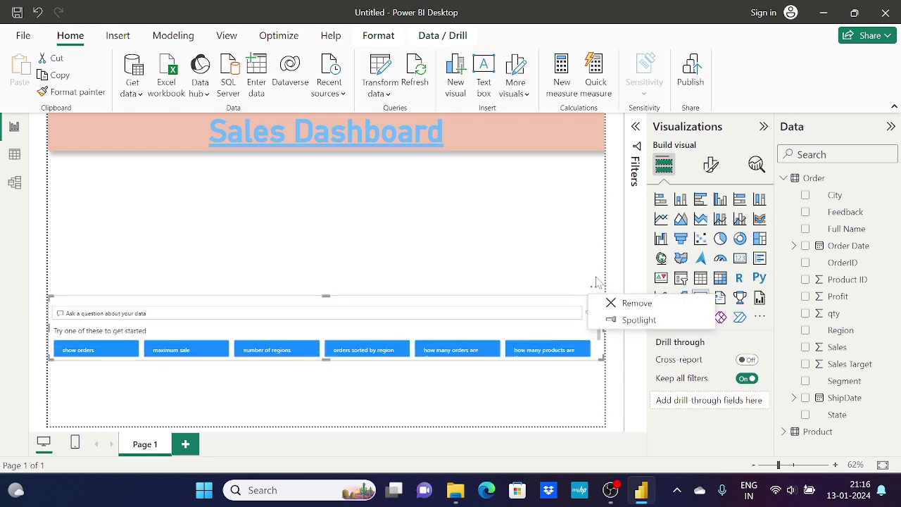
pyautogui.click(620, 302)
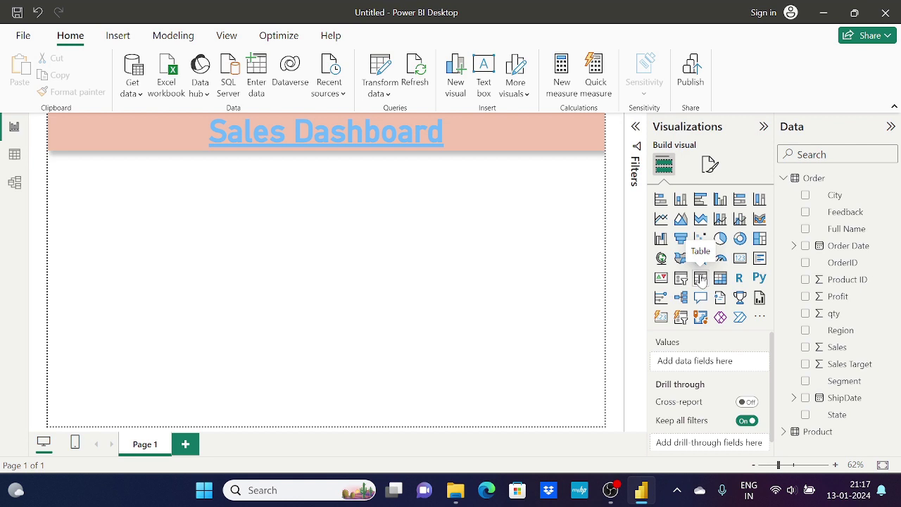
# - Add a Table visual and stretch it to fill the page from just below the title banner to the bottom edge
pyautogui.click(701, 280)
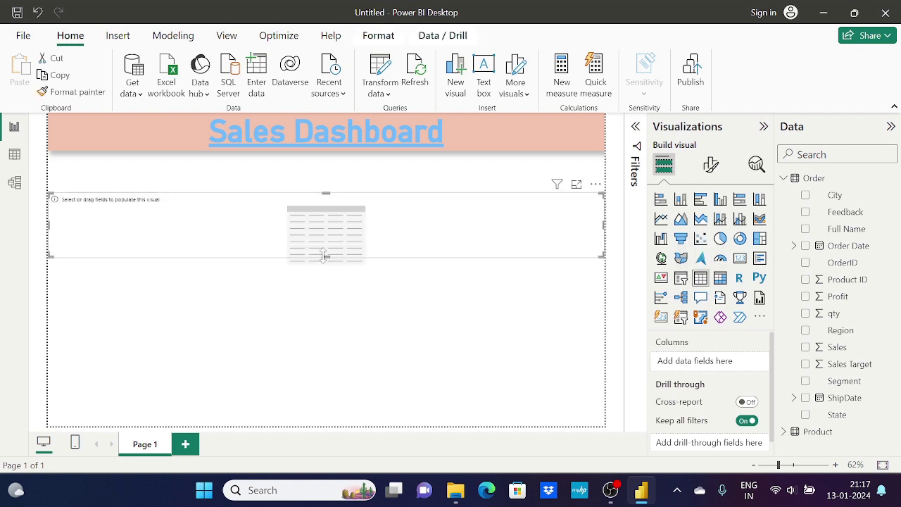
pyautogui.moveTo(324, 256); pyautogui.dragTo(313, 417)
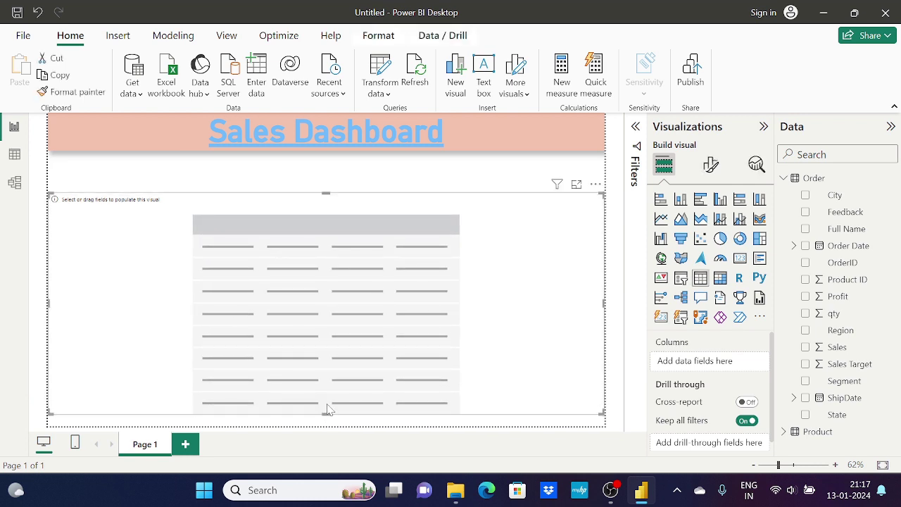
pyautogui.moveTo(326, 413); pyautogui.dragTo(326, 427)
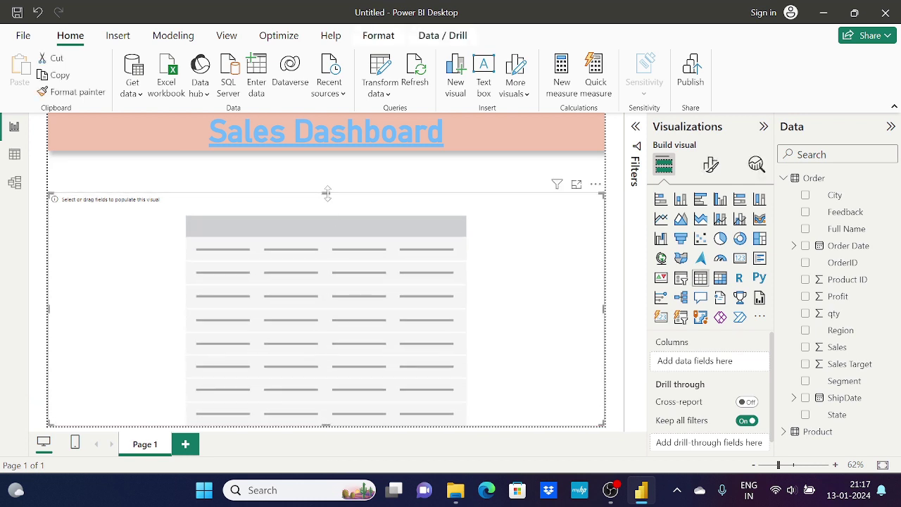
pyautogui.moveTo(328, 191); pyautogui.dragTo(332, 172)
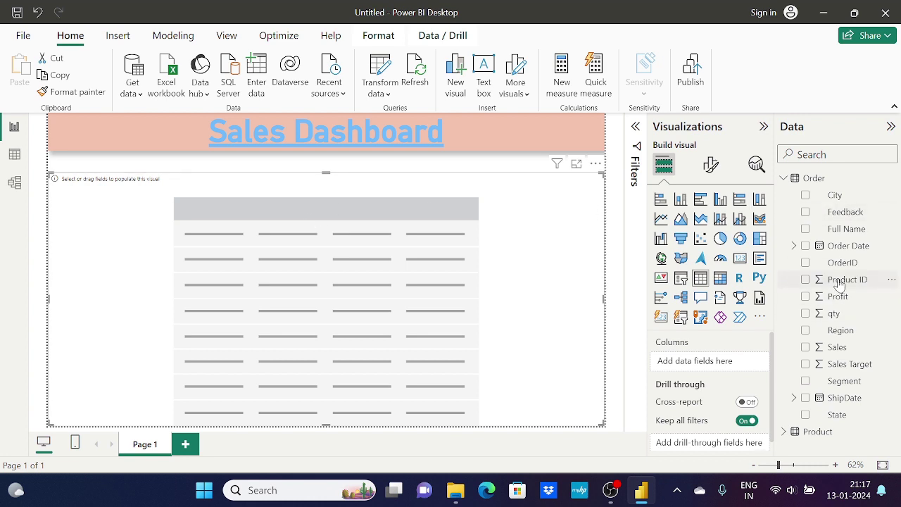
# - Add the Product table's CategoryName, Subcategory and ProductName fields as columns of the table visual
pyautogui.click(788, 181)
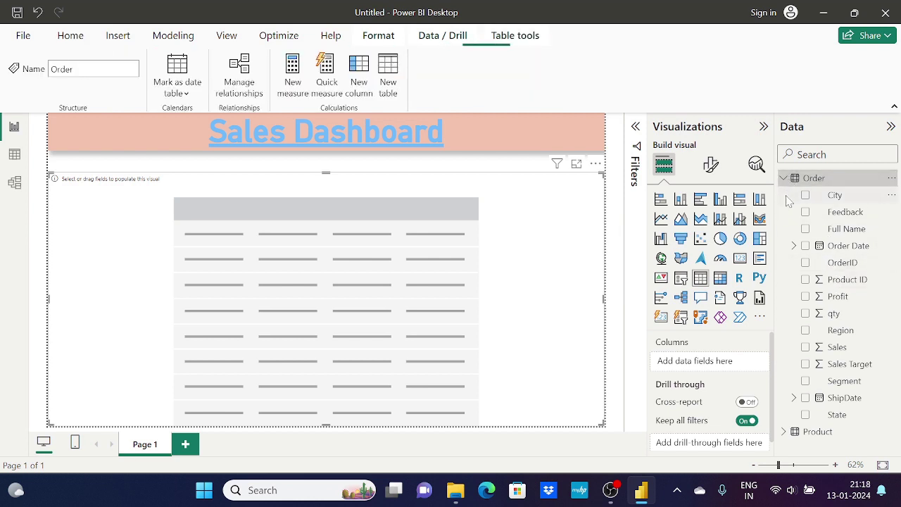
pyautogui.click(786, 179)
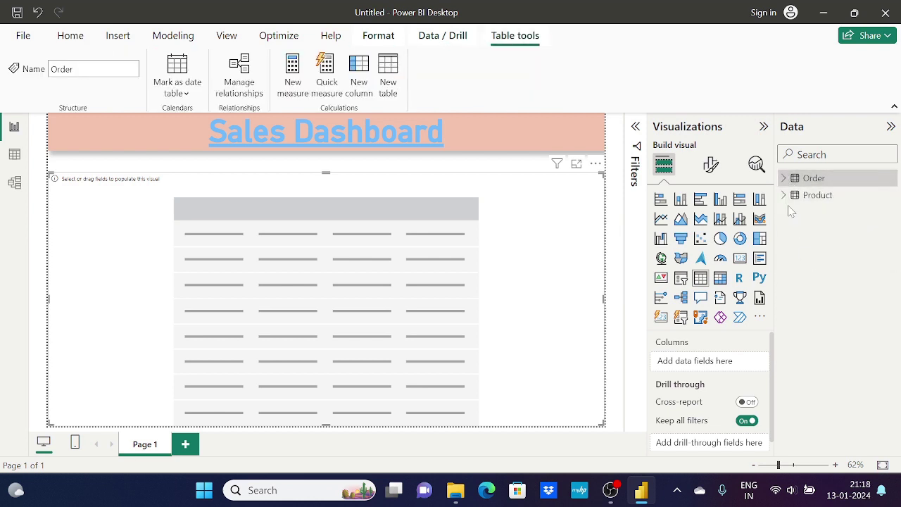
pyautogui.click(785, 197)
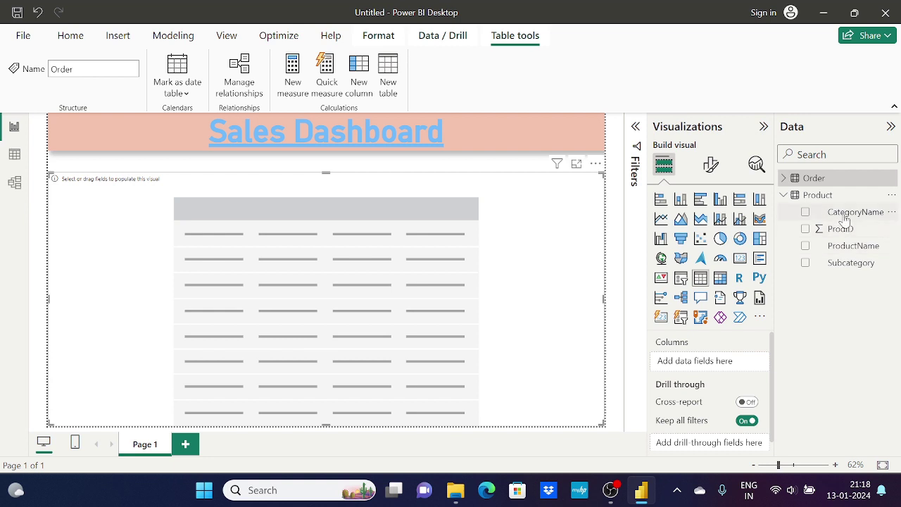
pyautogui.moveTo(850, 217); pyautogui.dragTo(377, 259)
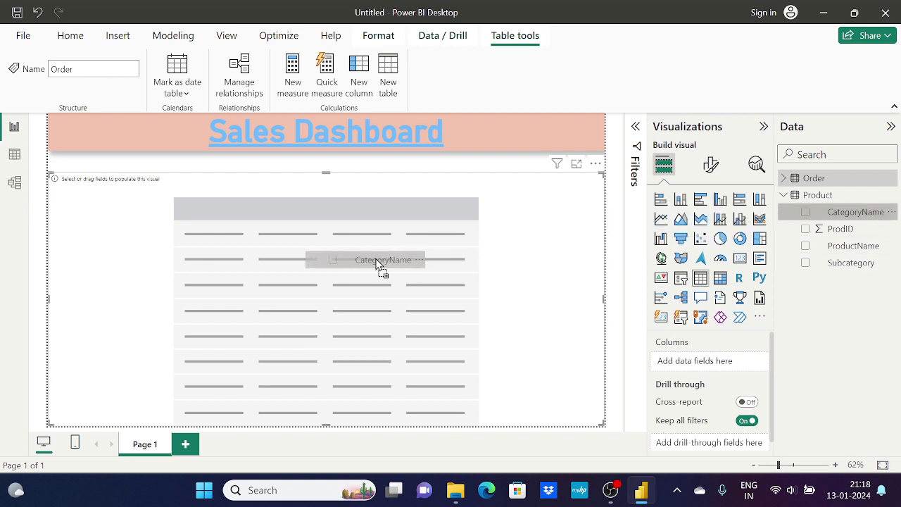
pyautogui.moveTo(376, 260); pyautogui.dragTo(377, 263)
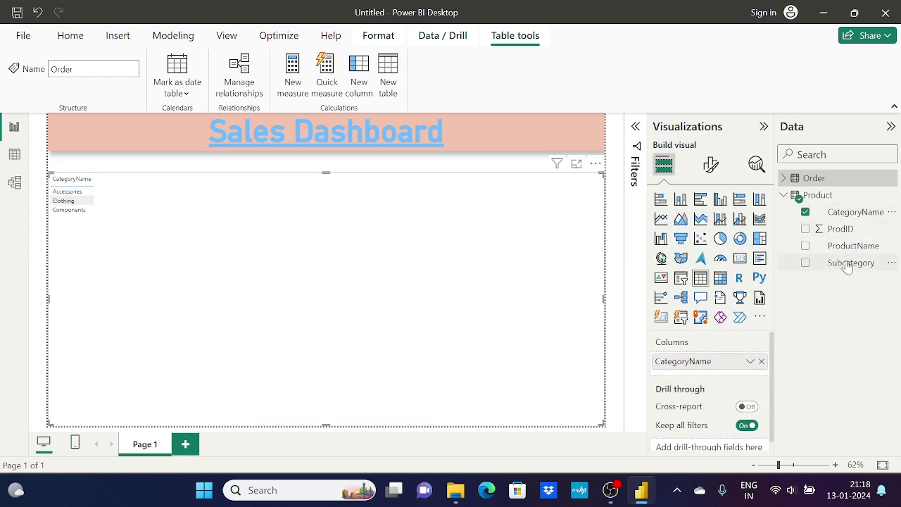
pyautogui.moveTo(849, 268); pyautogui.dragTo(329, 245)
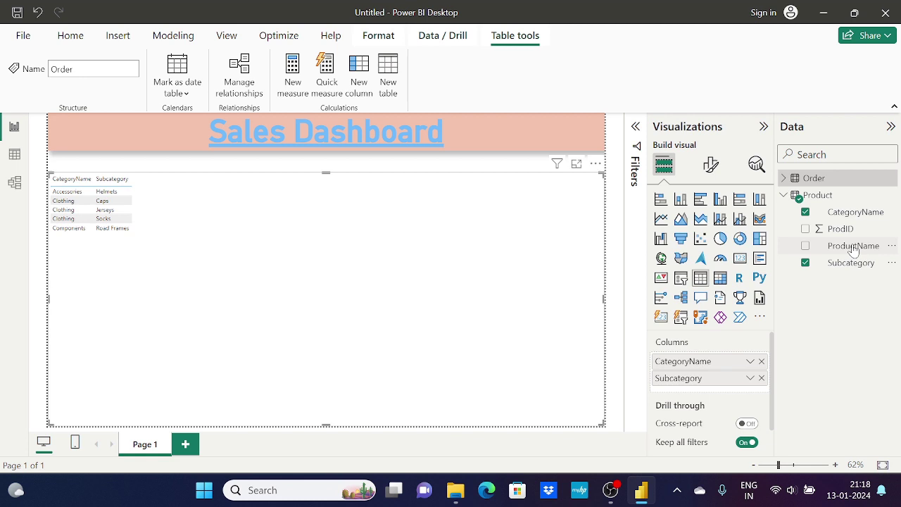
pyautogui.moveTo(853, 251); pyautogui.dragTo(232, 244)
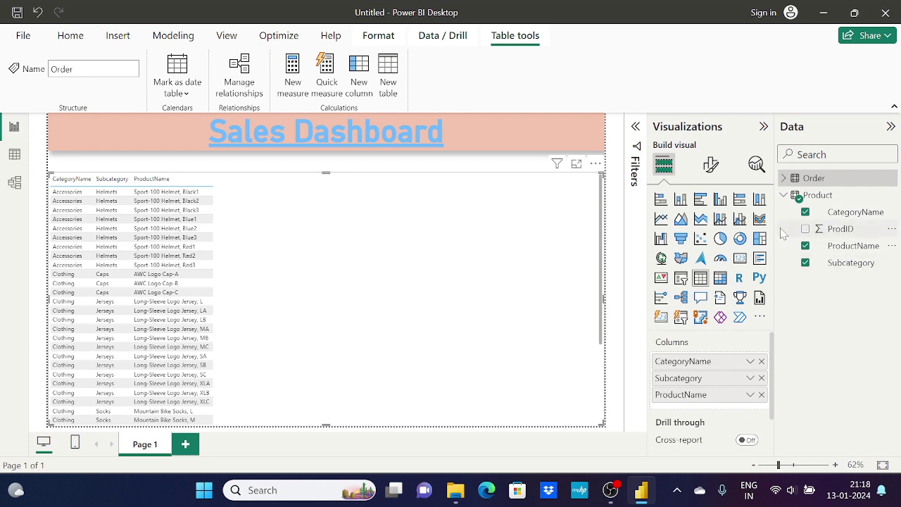
# - Add the Order table's Sales field to the table visual and collapse both tables in the field list
pyautogui.click(786, 196)
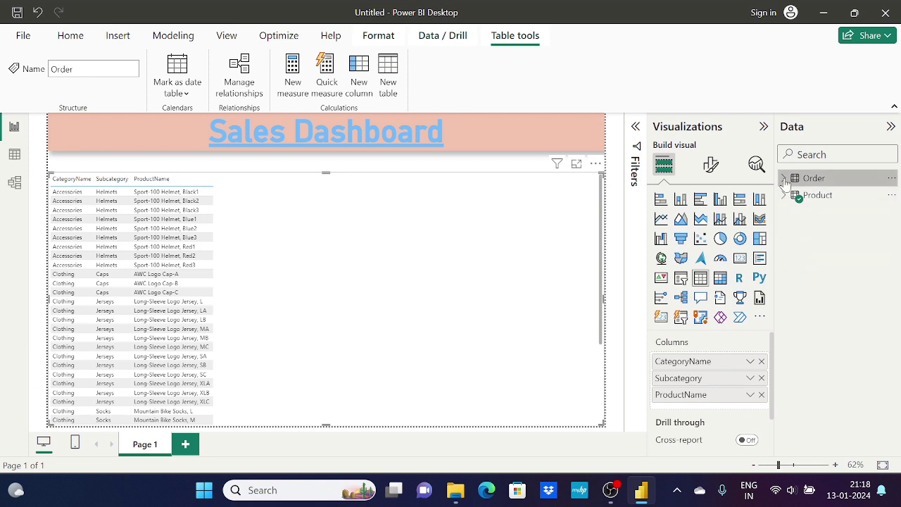
pyautogui.click(784, 178)
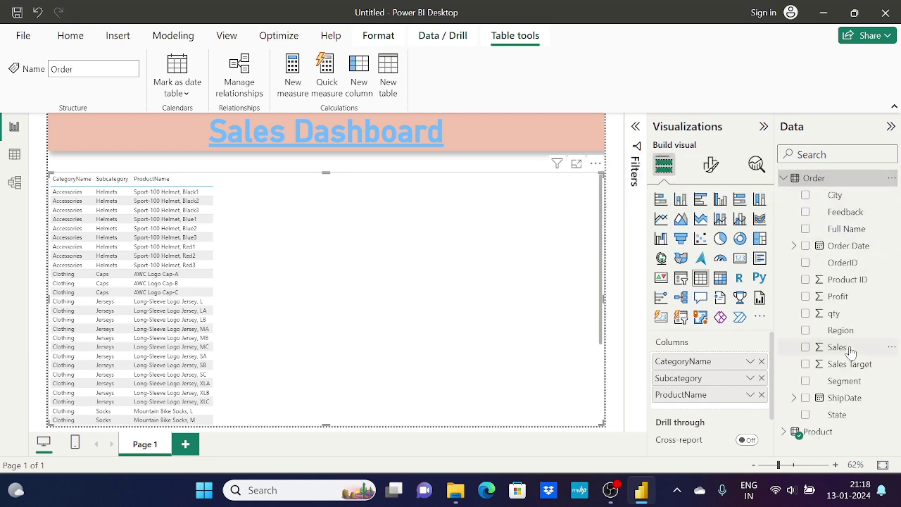
pyautogui.moveTo(849, 350); pyautogui.dragTo(412, 266)
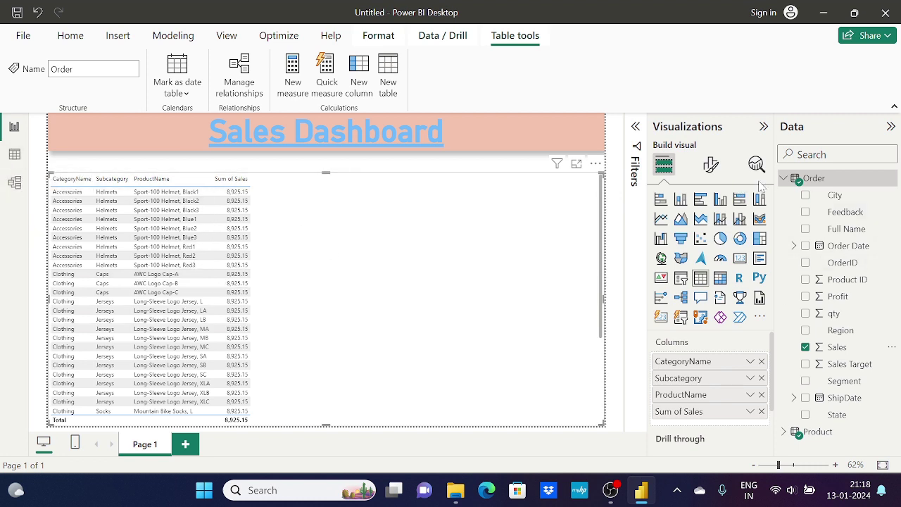
pyautogui.click(784, 178)
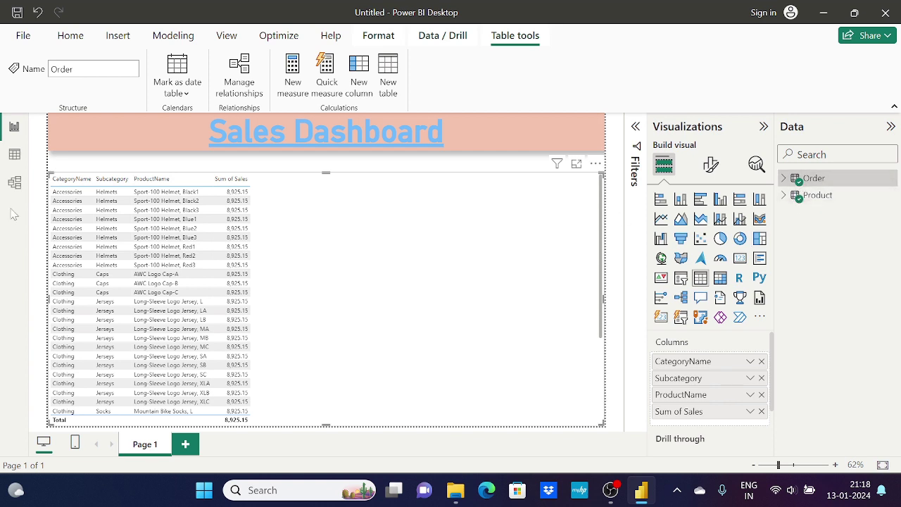
# - Switch to the model view of the Order and Product tables and collapse the Properties pane
pyautogui.click(14, 184)
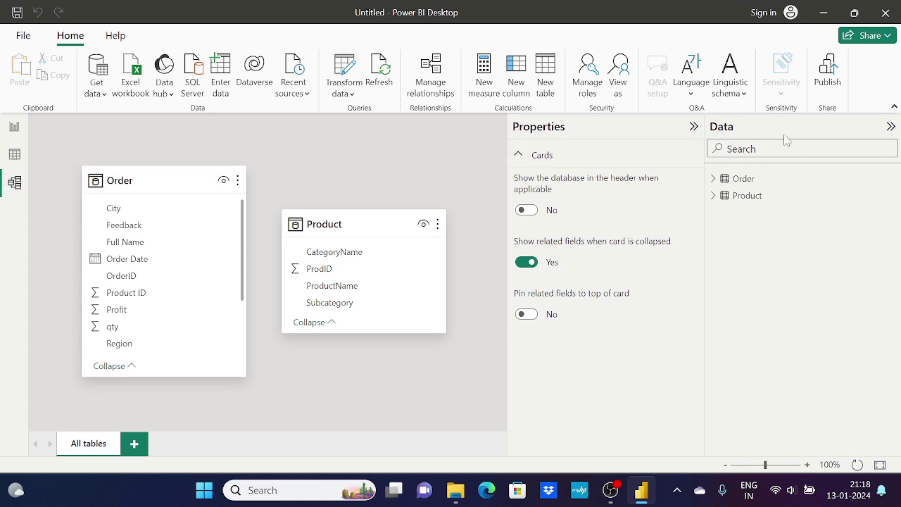
pyautogui.click(694, 126)
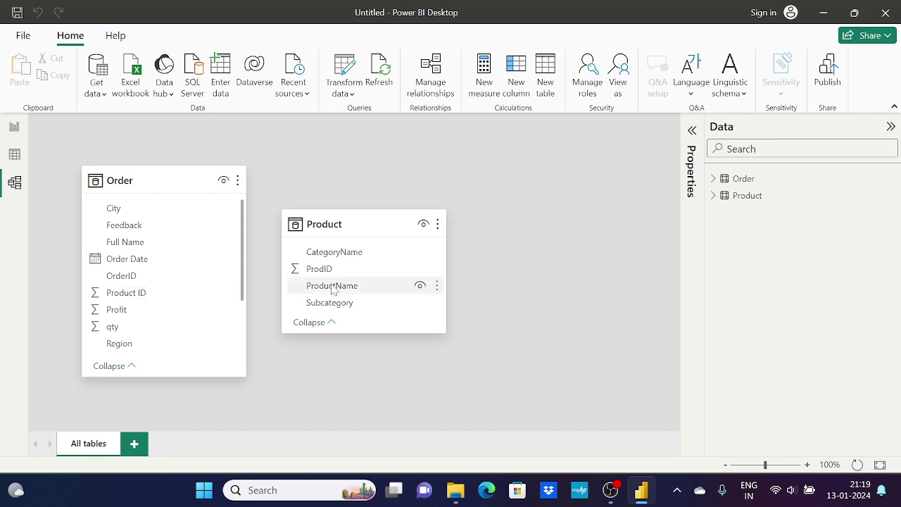
# - Create a relationship between the Order table's Product ID and the Product table's ProdID, and move the Product table farther from Order
pyautogui.click(144, 294)
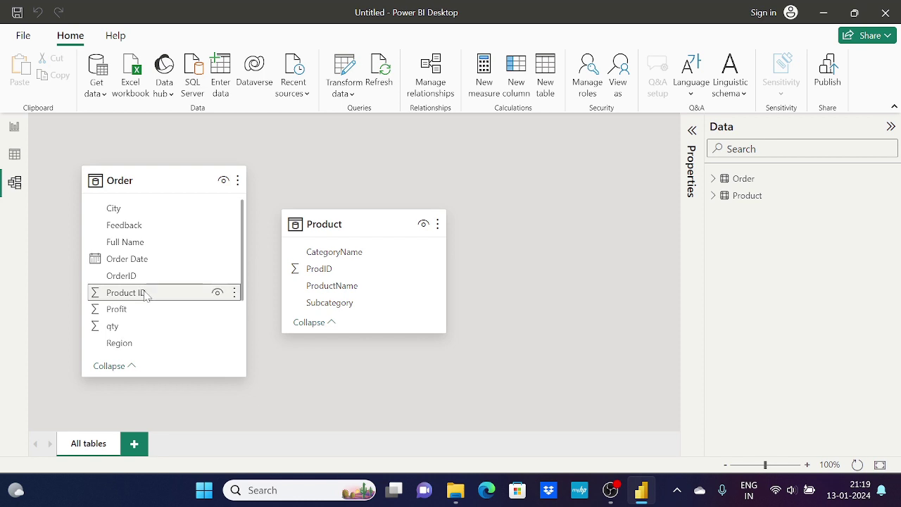
pyautogui.moveTo(145, 294); pyautogui.dragTo(355, 270)
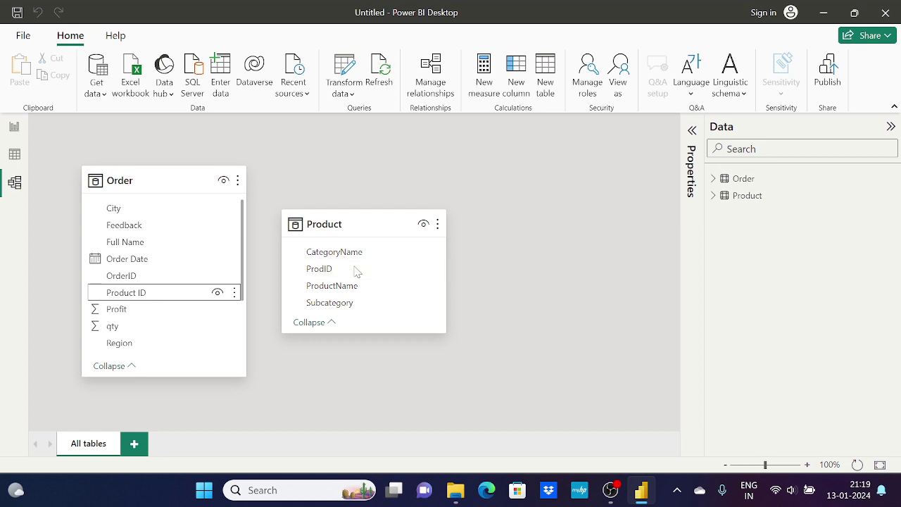
pyautogui.moveTo(342, 211); pyautogui.dragTo(440, 217)
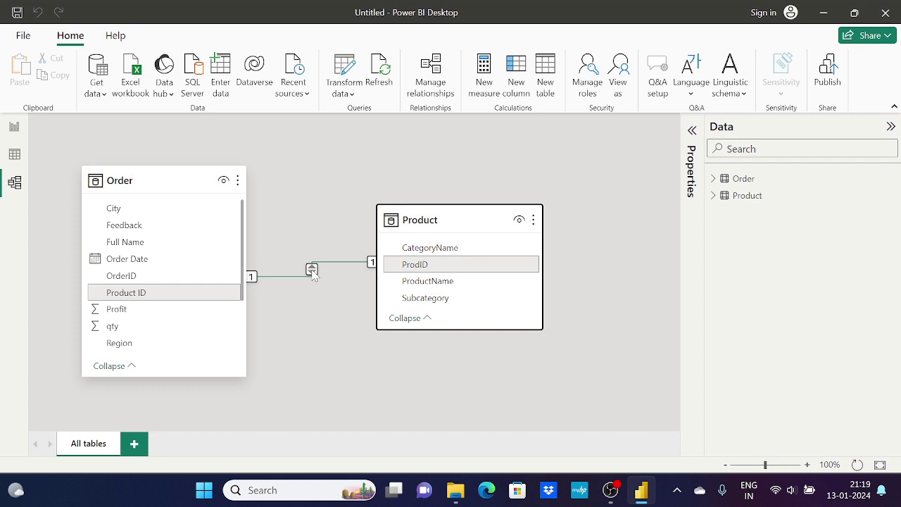
# - Check the table visual in the report view against the relationship in the model view, ending on the report page
pyautogui.click(14, 129)
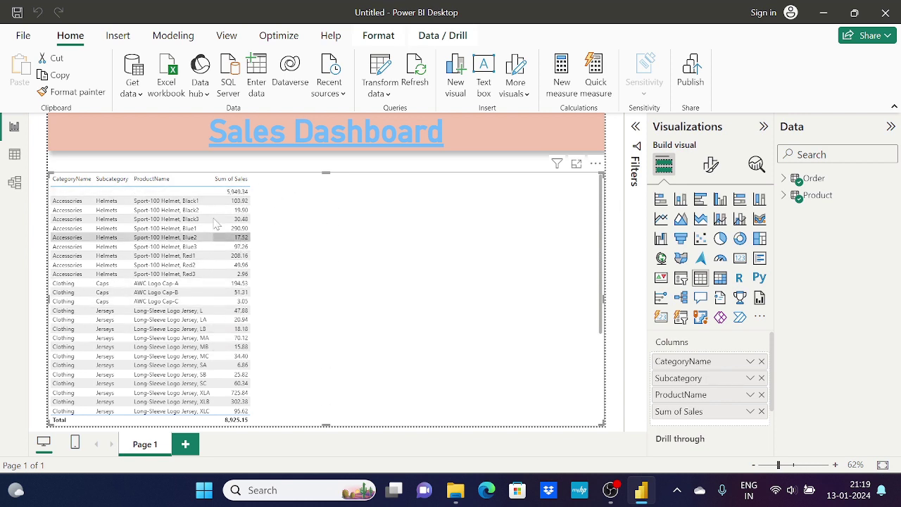
pyautogui.click(14, 183)
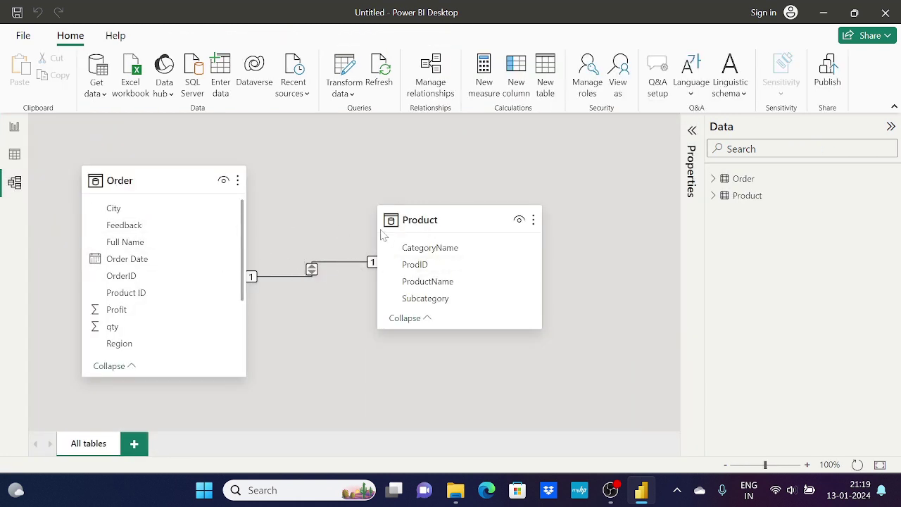
pyautogui.click(14, 126)
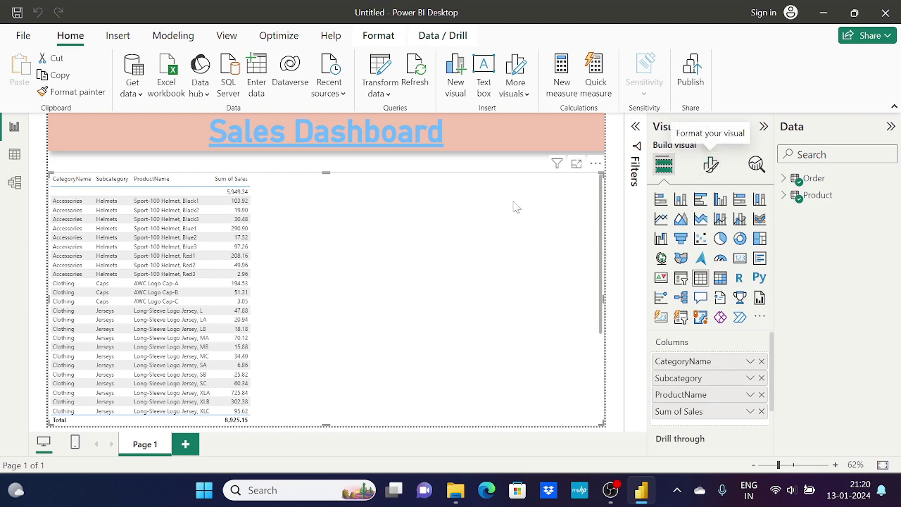
# - Select the table visual and look through its visual-specific and general formatting options
pyautogui.click(361, 168)
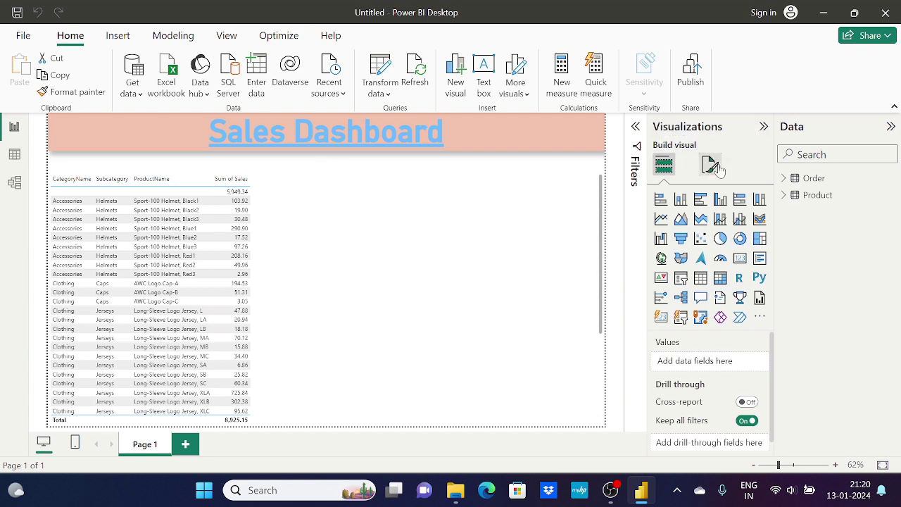
pyautogui.click(275, 232)
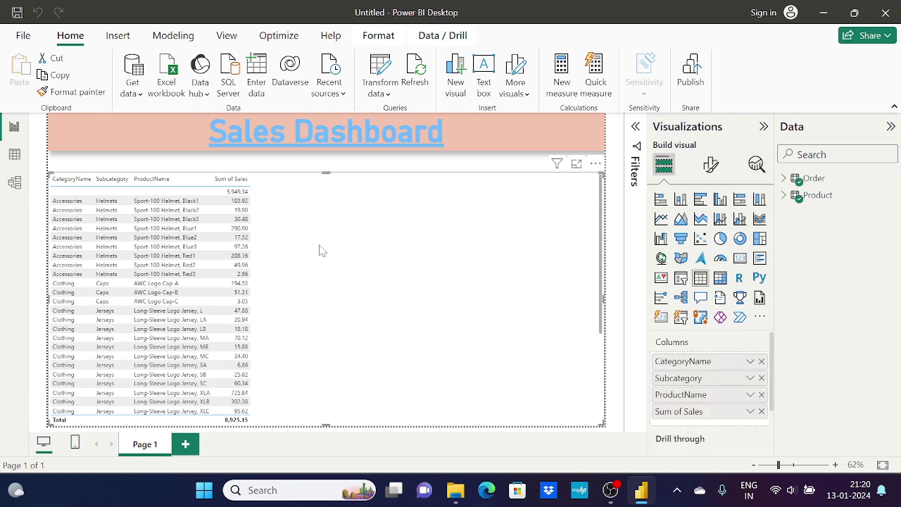
pyautogui.click(711, 168)
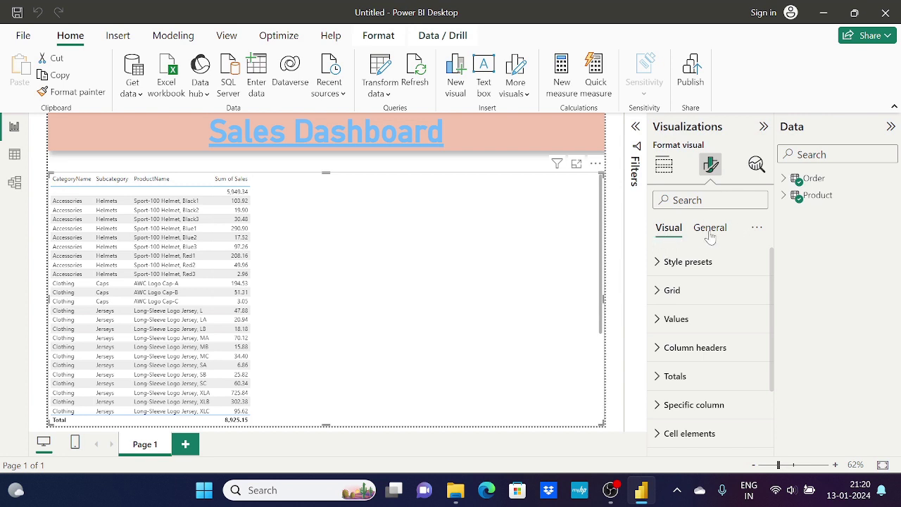
pyautogui.scroll(-3, 700, 274)
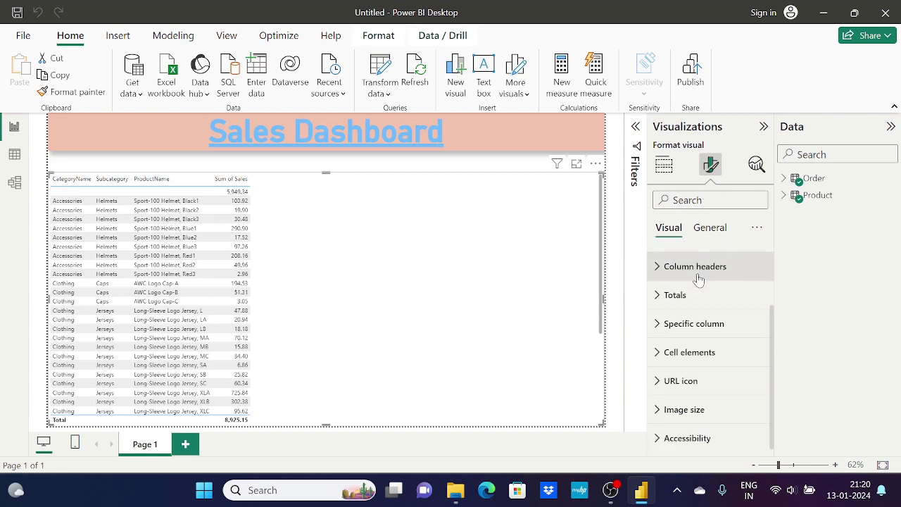
pyautogui.scroll(3, 672, 398)
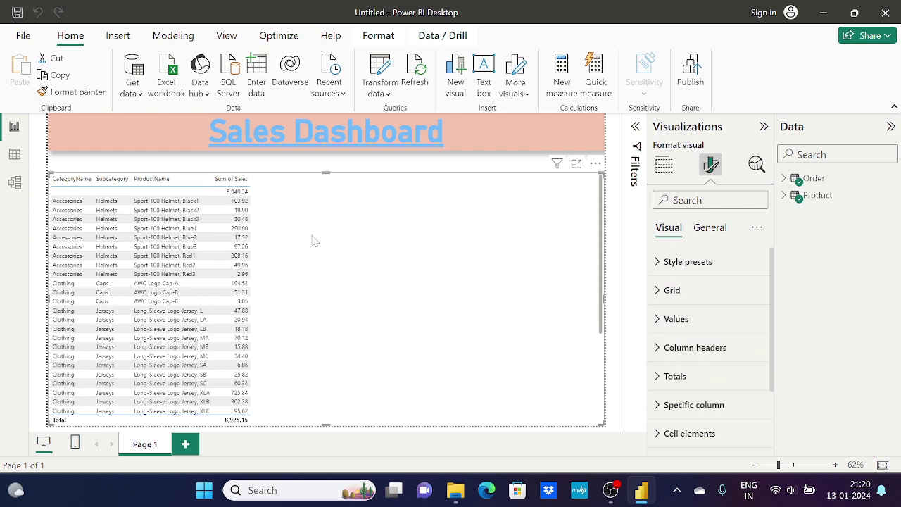
pyautogui.click(710, 228)
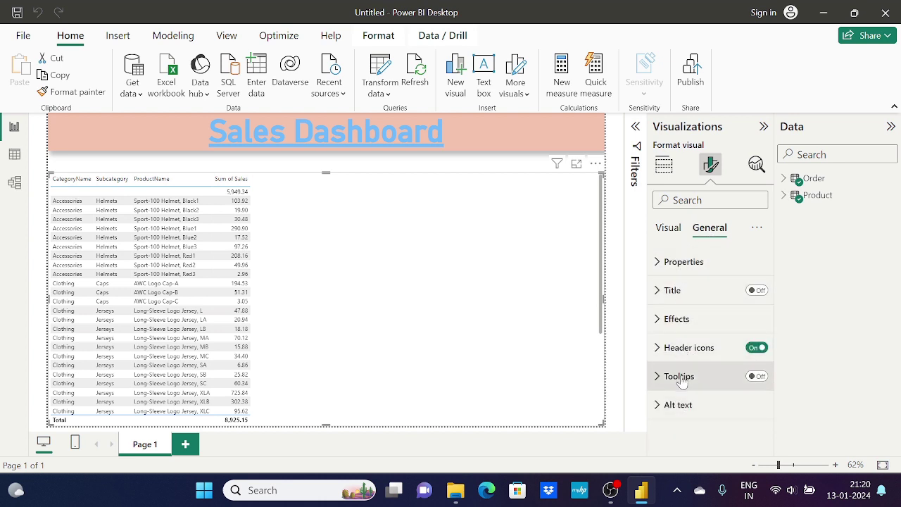
pyautogui.click(668, 228)
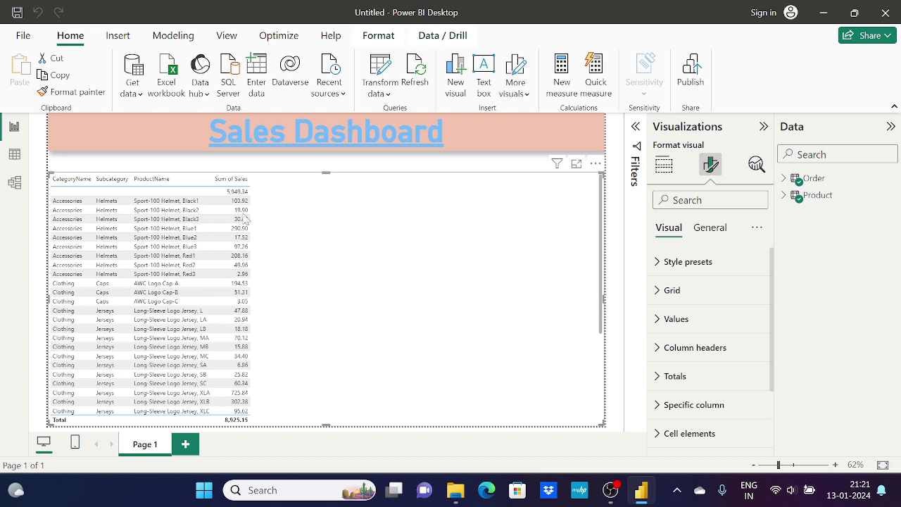
# - Turn on the table visual's title and set its text to "Table Visual"
pyautogui.click(710, 230)
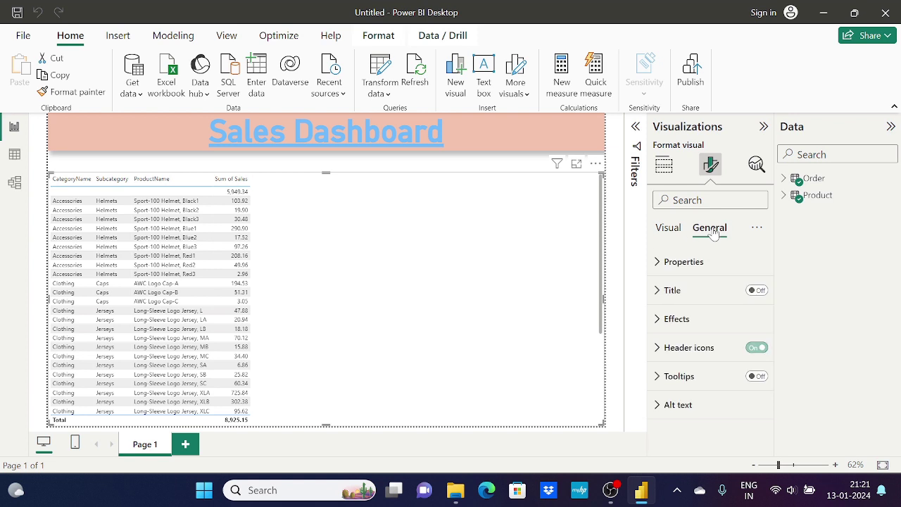
pyautogui.click(758, 291)
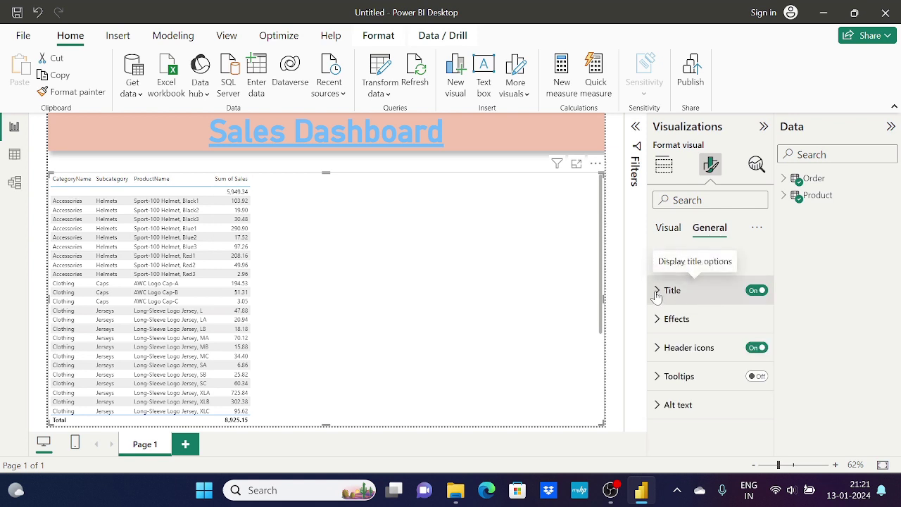
pyautogui.click(658, 291)
pyautogui.click(689, 300)
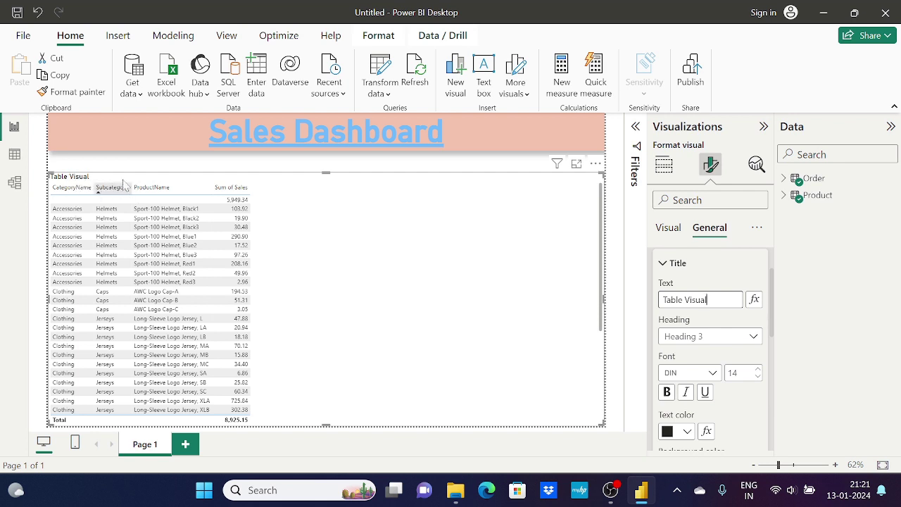
# - Set the table visual's title font size to 20 and make it bold
pyautogui.scroll(-1, 743, 354)
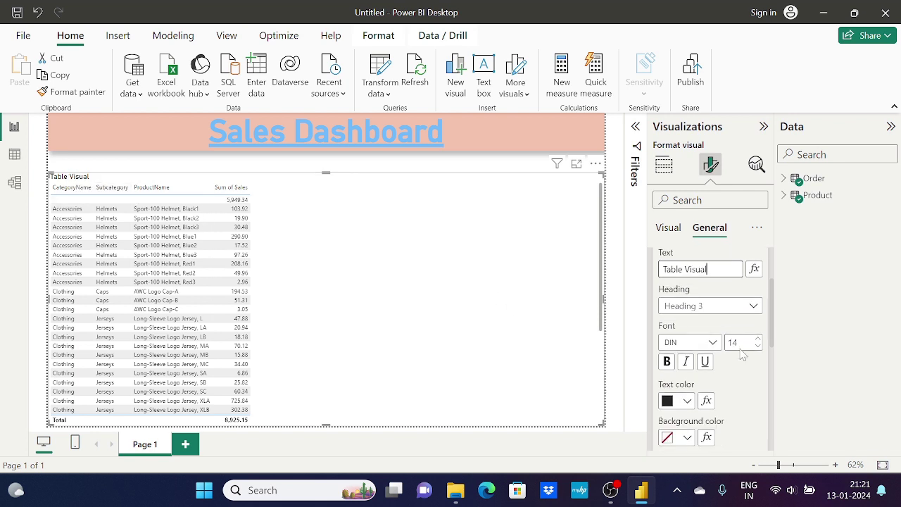
pyautogui.click(758, 338)
pyautogui.click(758, 339)
pyautogui.click(758, 338)
pyautogui.click(758, 339)
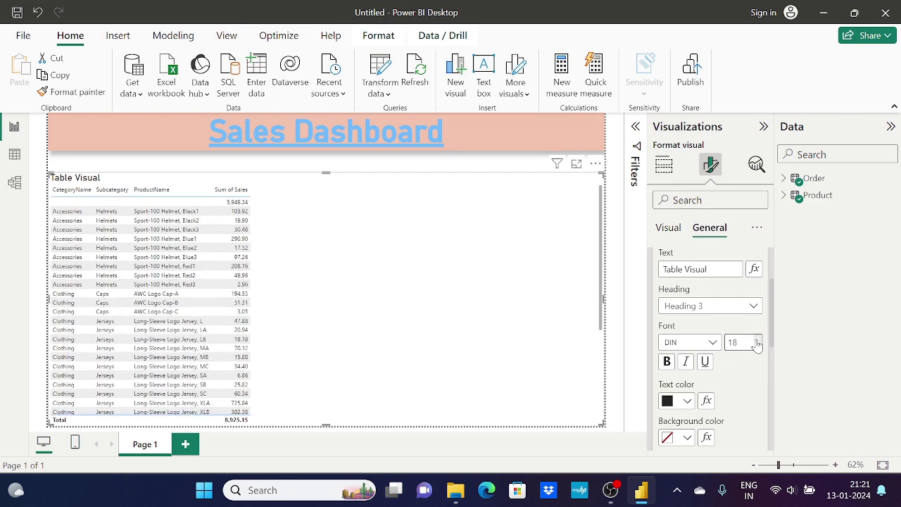
pyautogui.click(758, 339)
pyautogui.click(757, 339)
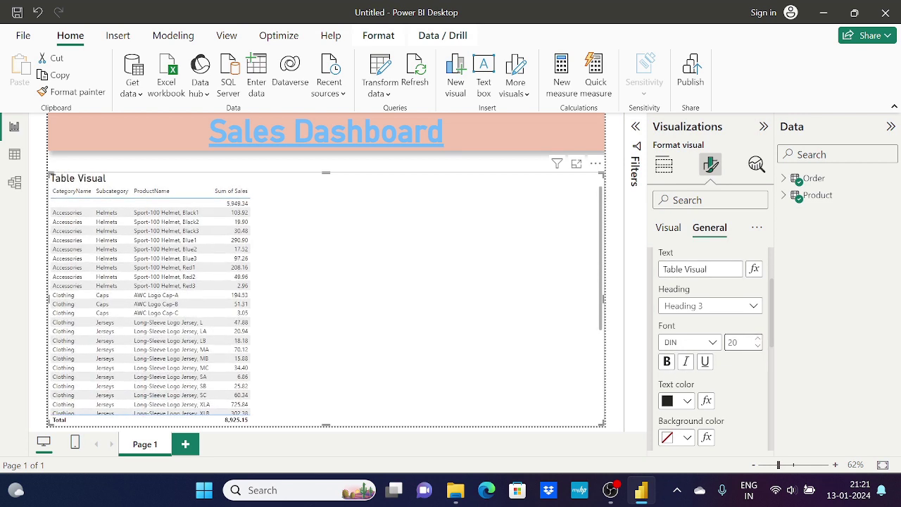
pyautogui.click(667, 362)
# - Give the table visual's title a light blue text color and a black background
pyautogui.scroll(-1, 746, 384)
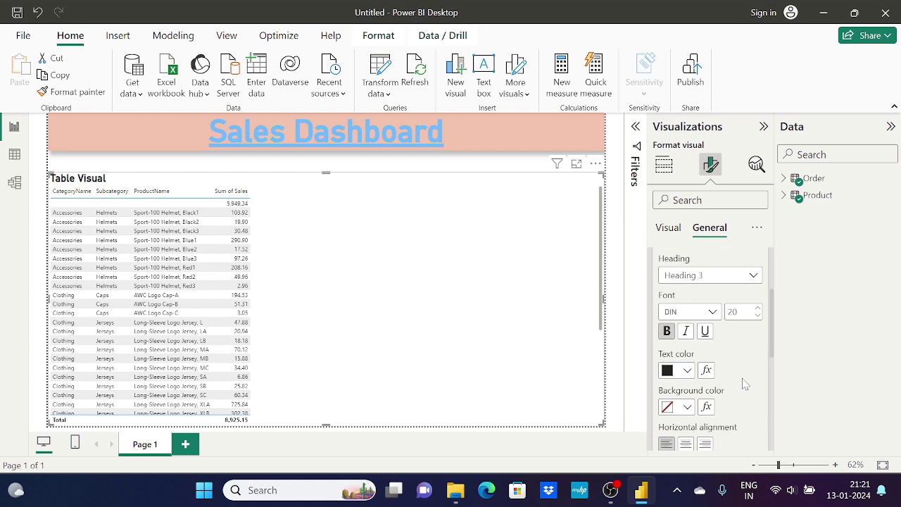
pyautogui.click(687, 371)
pyautogui.click(717, 204)
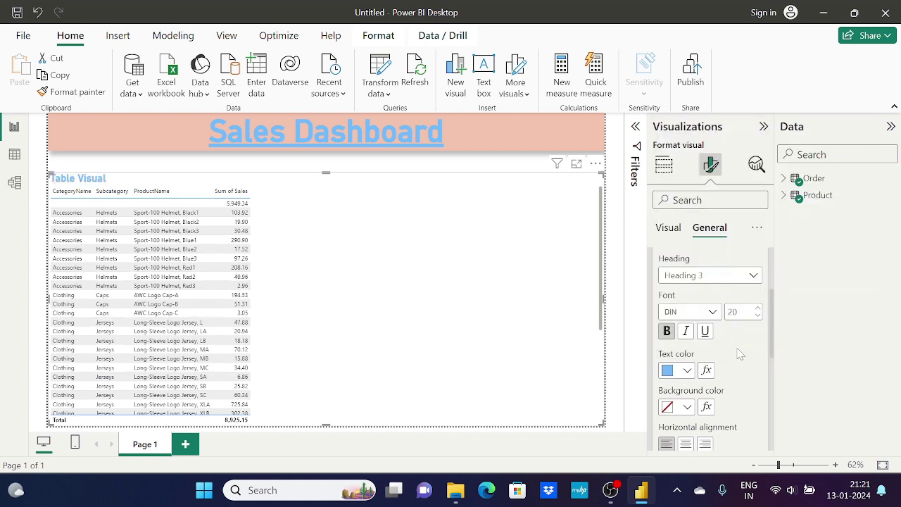
pyautogui.scroll(-1, 738, 376)
pyautogui.click(687, 378)
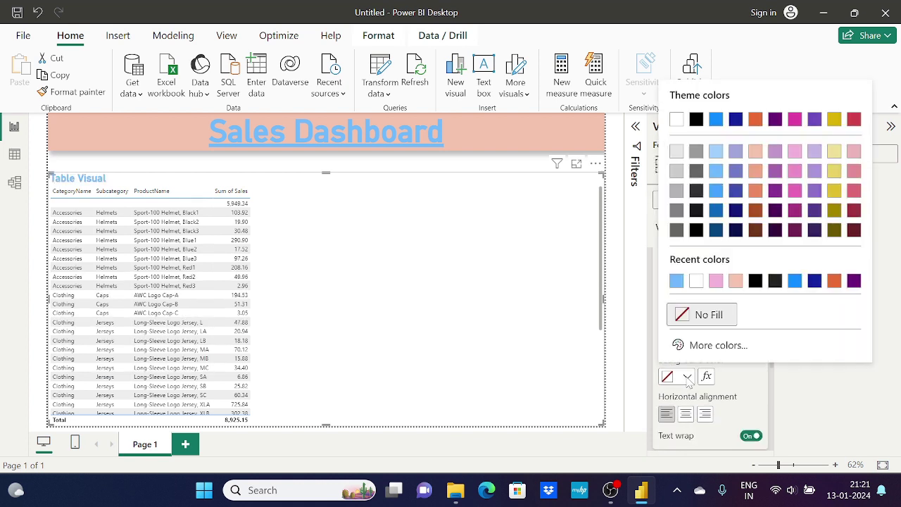
pyautogui.click(756, 282)
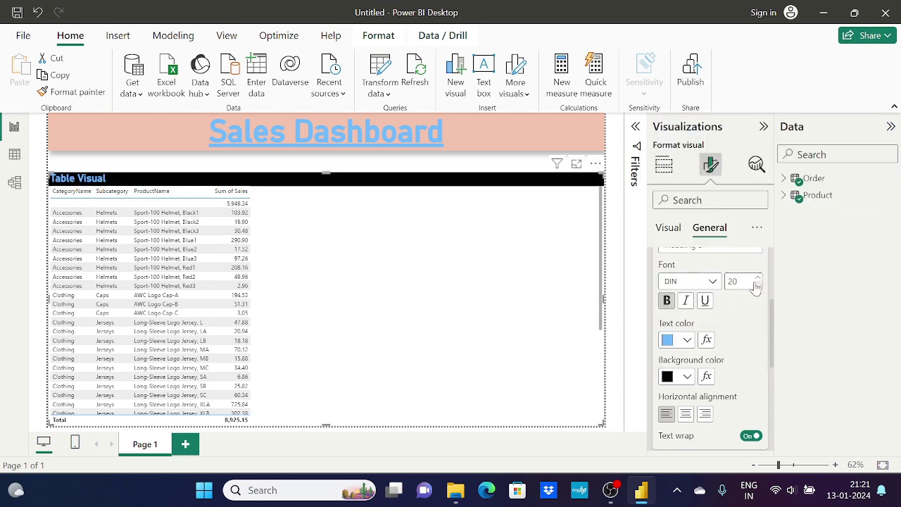
# - Center the table visual's title and increase its font size to 25
pyautogui.click(685, 415)
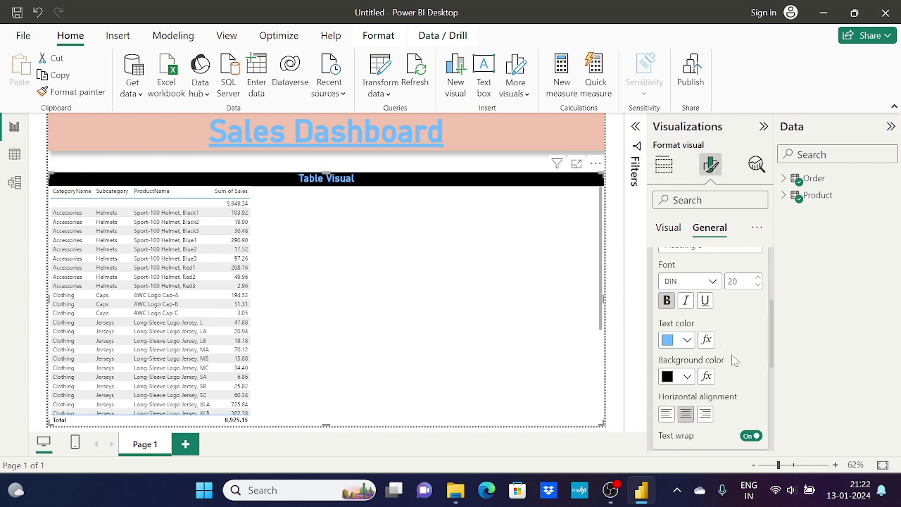
pyautogui.click(758, 278)
pyautogui.click(758, 278)
pyautogui.click(757, 278)
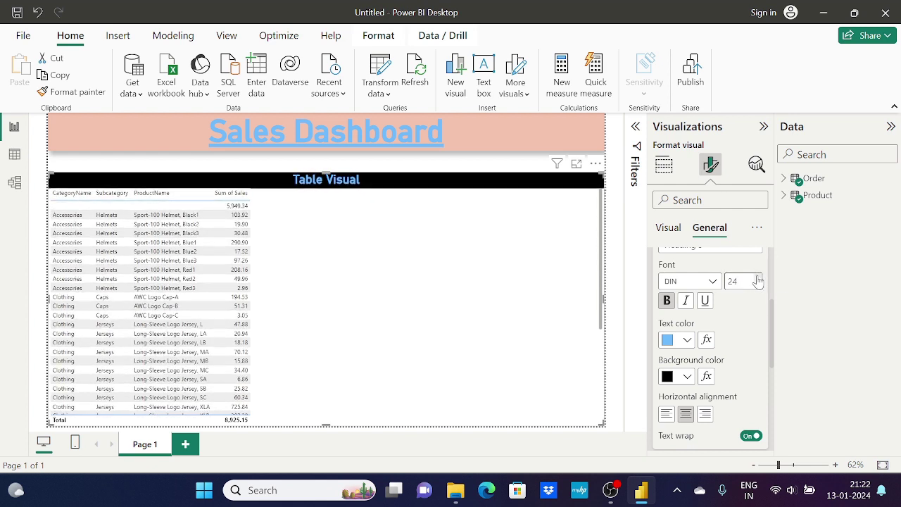
pyautogui.click(758, 278)
pyautogui.click(757, 278)
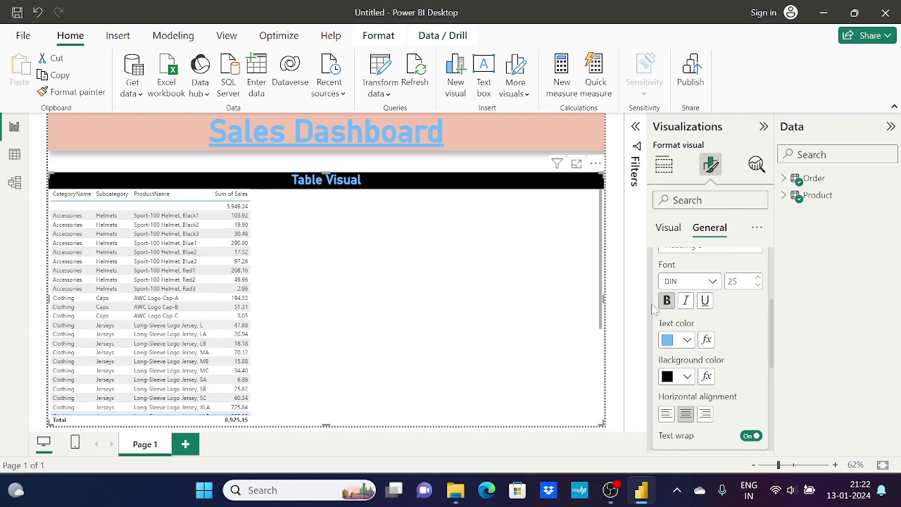
# - Change the table visual's title text to "Table Chart" and collapse the title settings
pyautogui.scroll(5, 654, 310)
pyautogui.moveTo(707, 361); pyautogui.dragTo(691, 361)
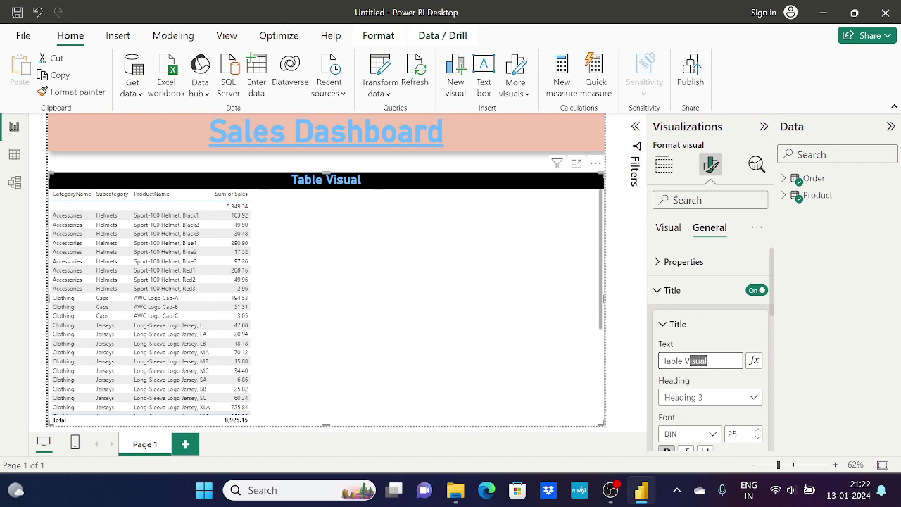
pyautogui.write('Ch')
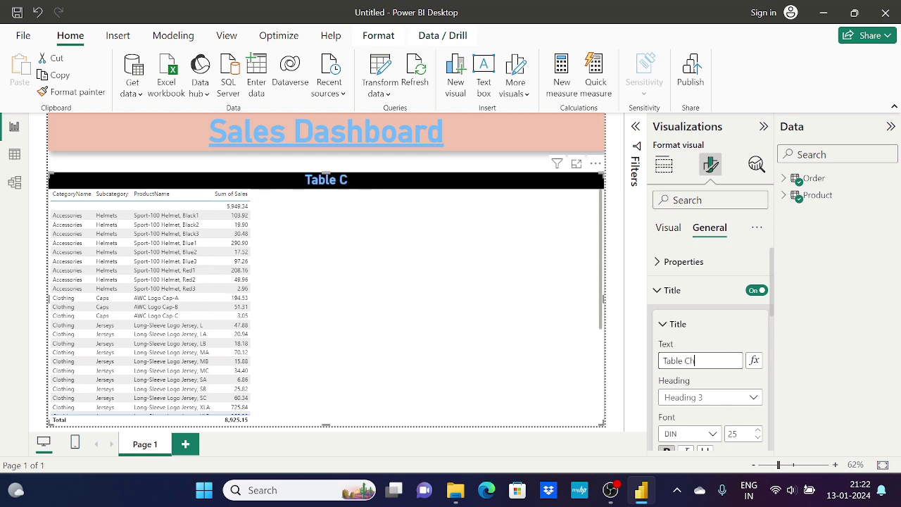
pyautogui.write('art')
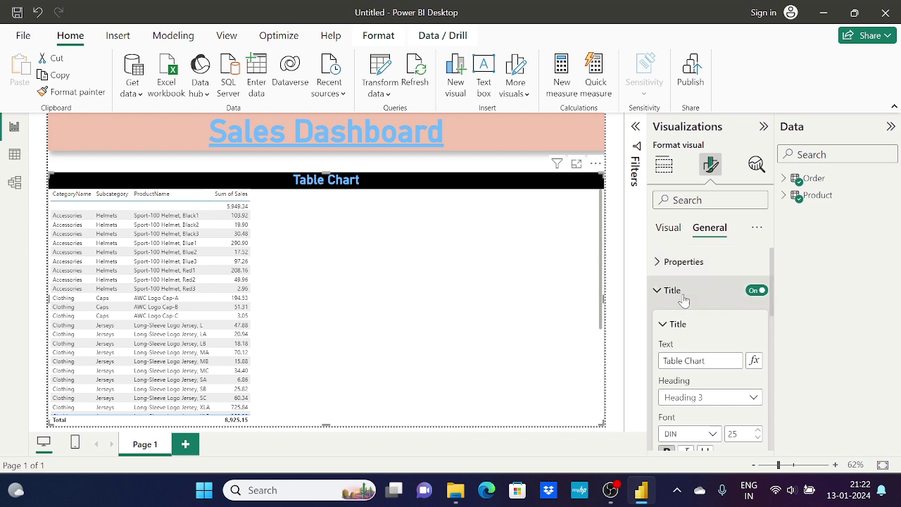
pyautogui.click(657, 291)
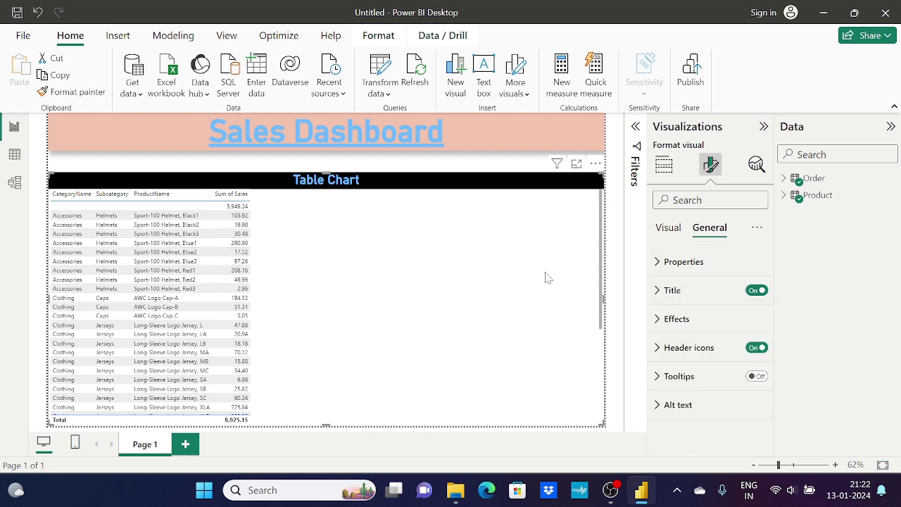
# - Apply the None style preset to the table visual
pyautogui.click(667, 229)
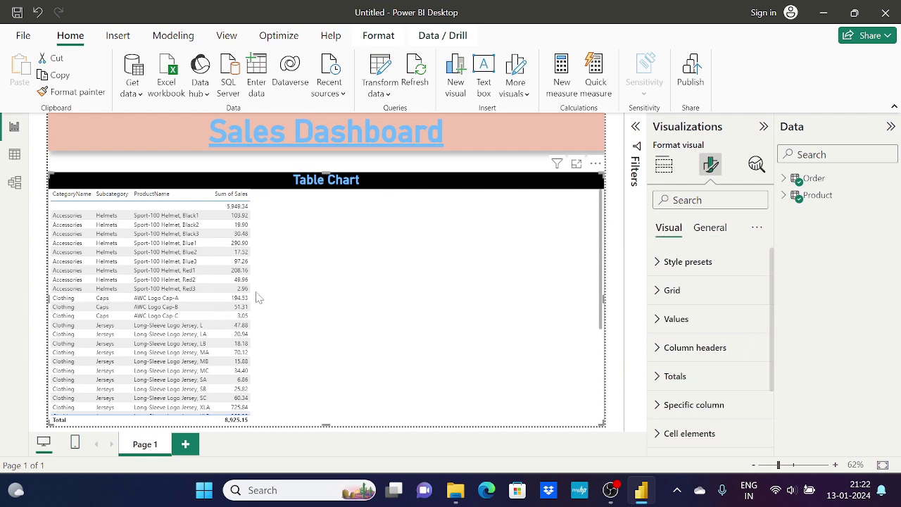
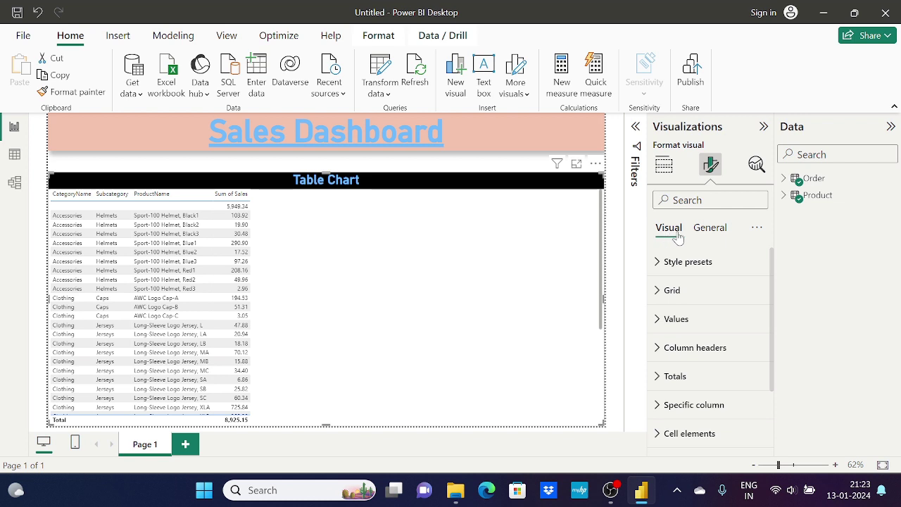
pyautogui.click(657, 265)
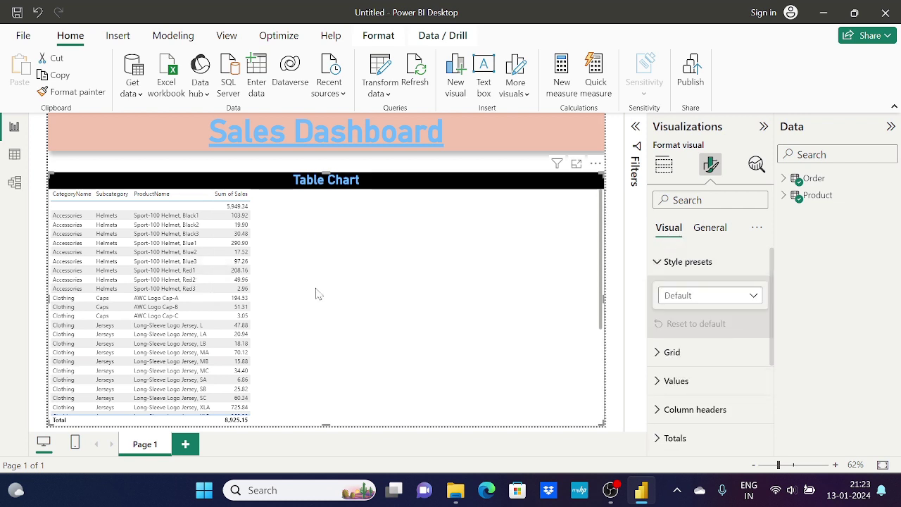
pyautogui.click(748, 297)
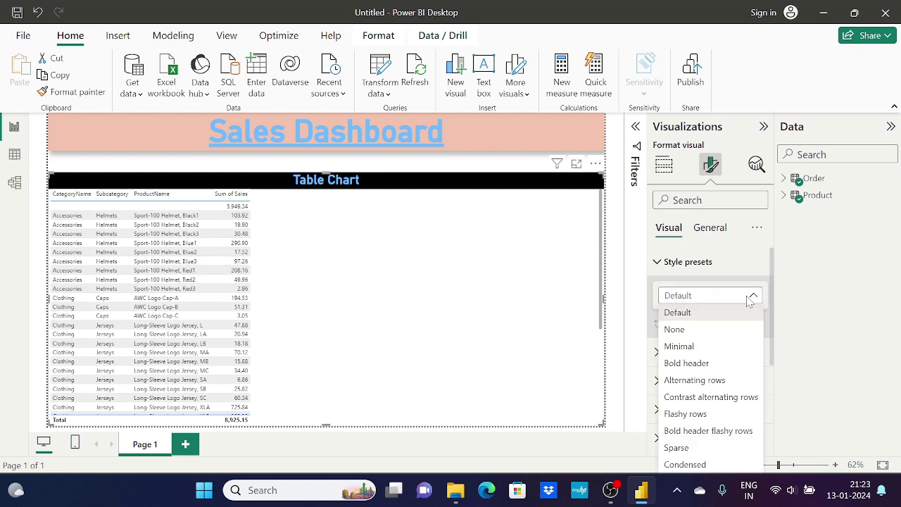
pyautogui.click(713, 331)
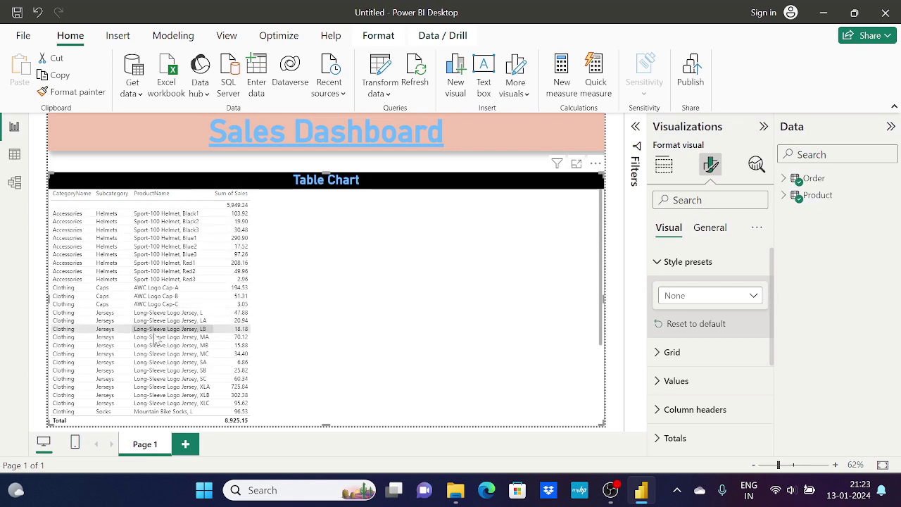
# - Try the Minimal, Bold header and Alternating rows style presets on the table visual
pyautogui.click(755, 296)
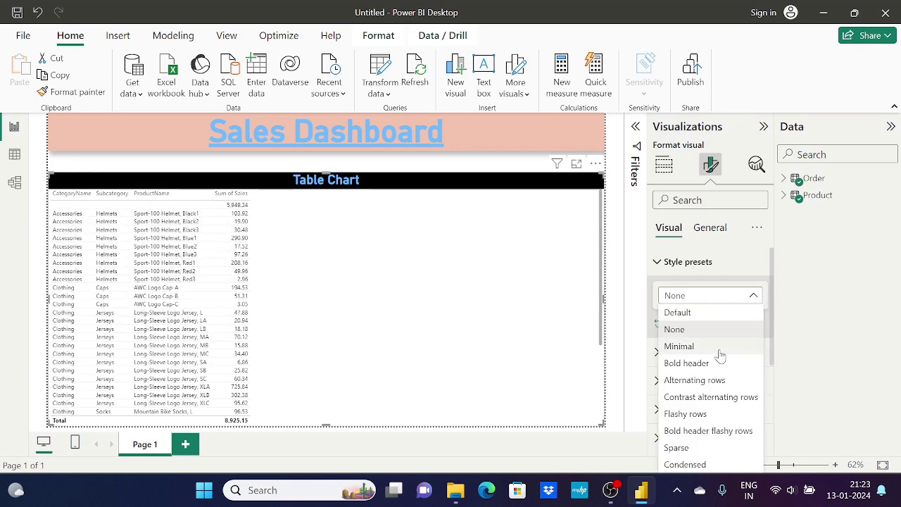
pyautogui.click(713, 350)
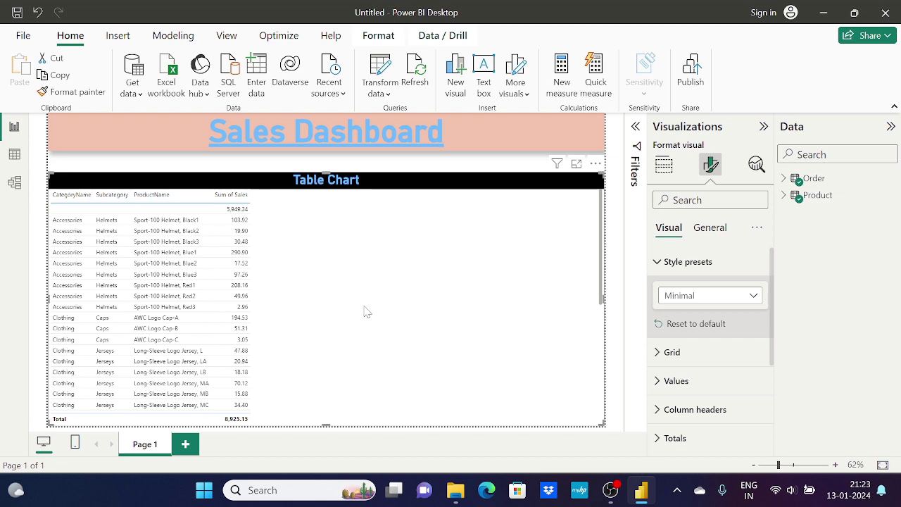
pyautogui.click(748, 299)
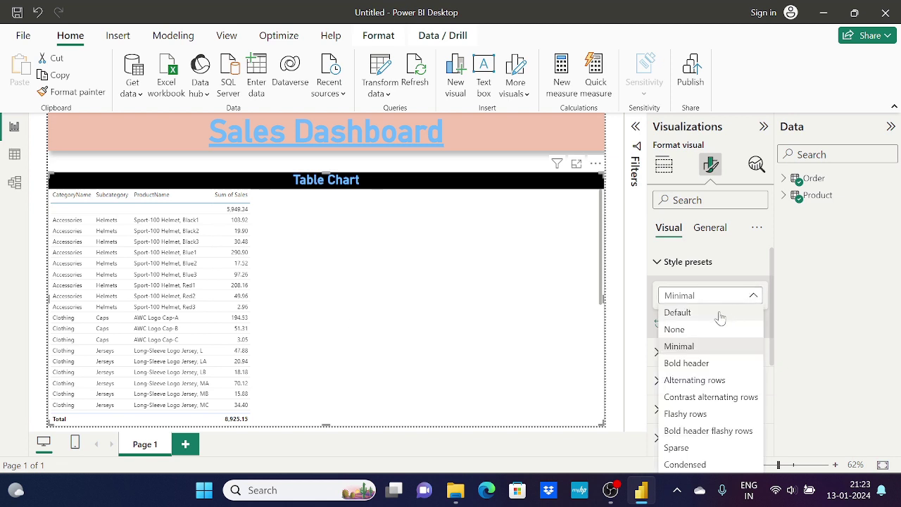
pyautogui.click(694, 363)
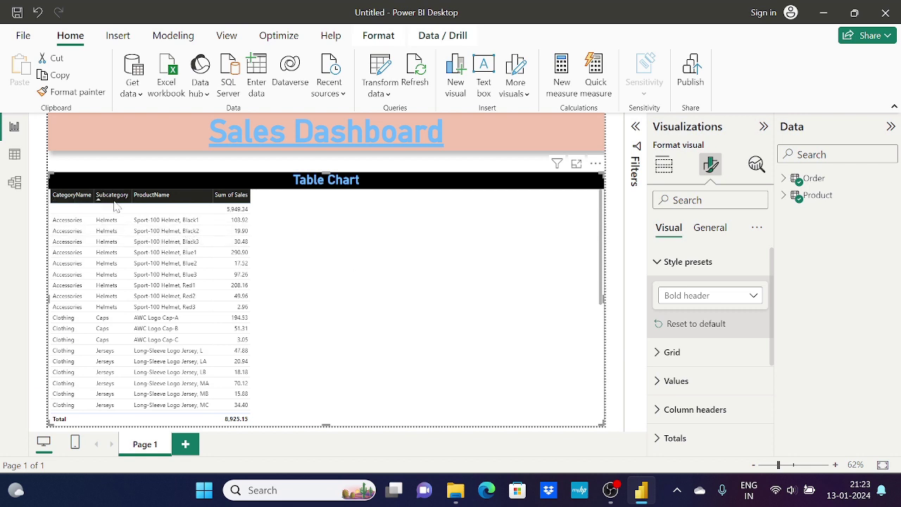
pyautogui.click(743, 297)
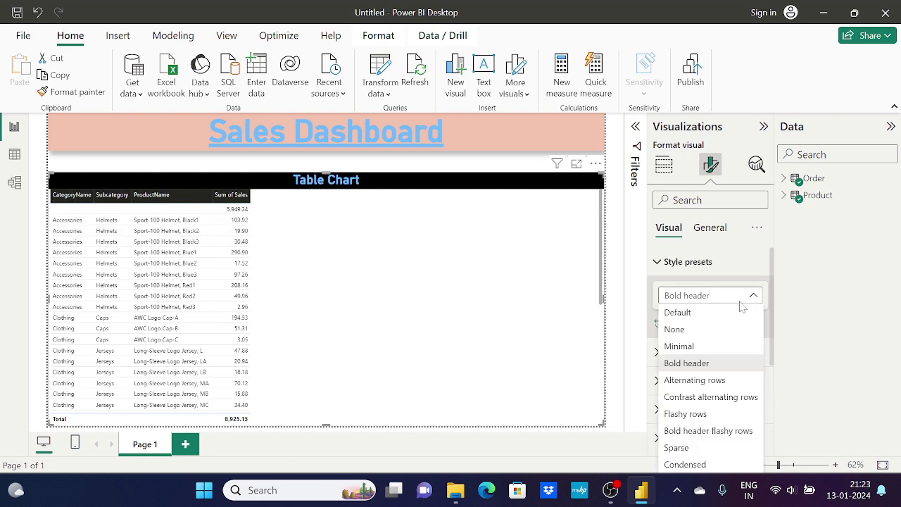
pyautogui.click(695, 380)
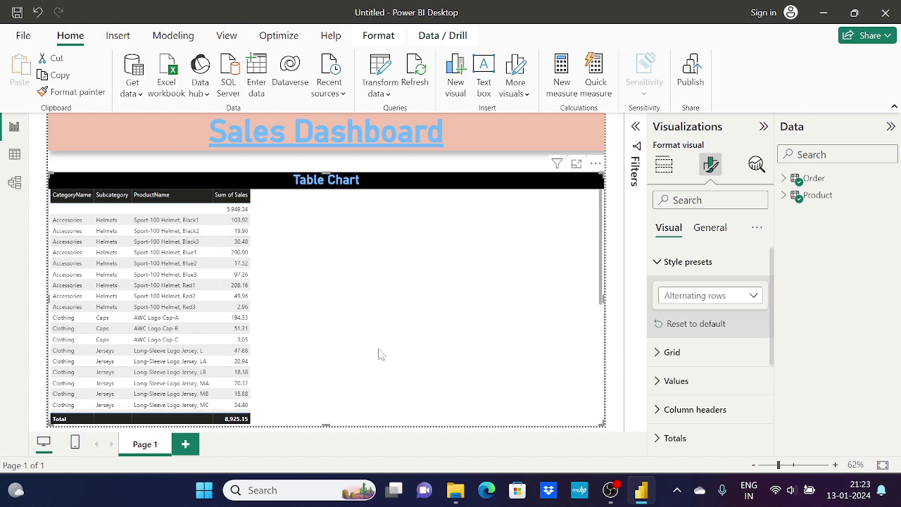
# - Try the Contrast alternating rows, Flashy rows, Bold header flashy rows and Sparse style presets on the table visual
pyautogui.click(725, 296)
pyautogui.click(699, 409)
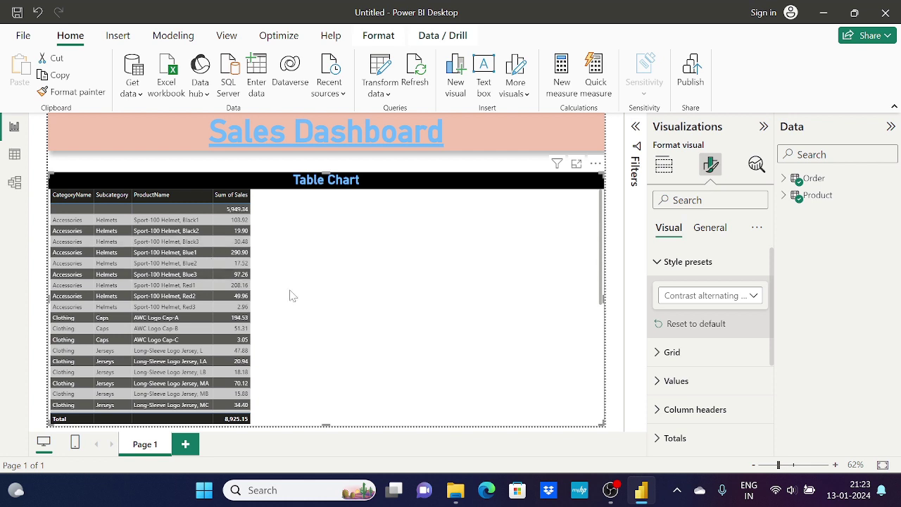
pyautogui.click(754, 297)
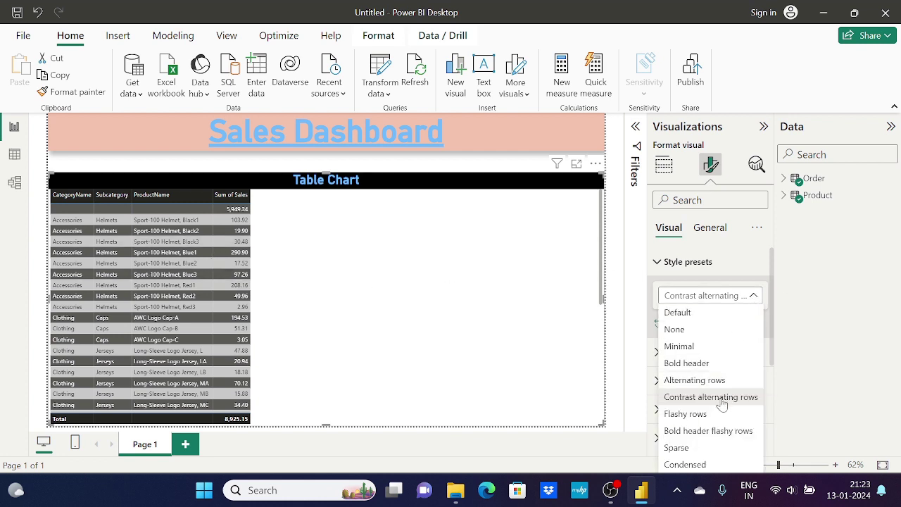
pyautogui.click(713, 414)
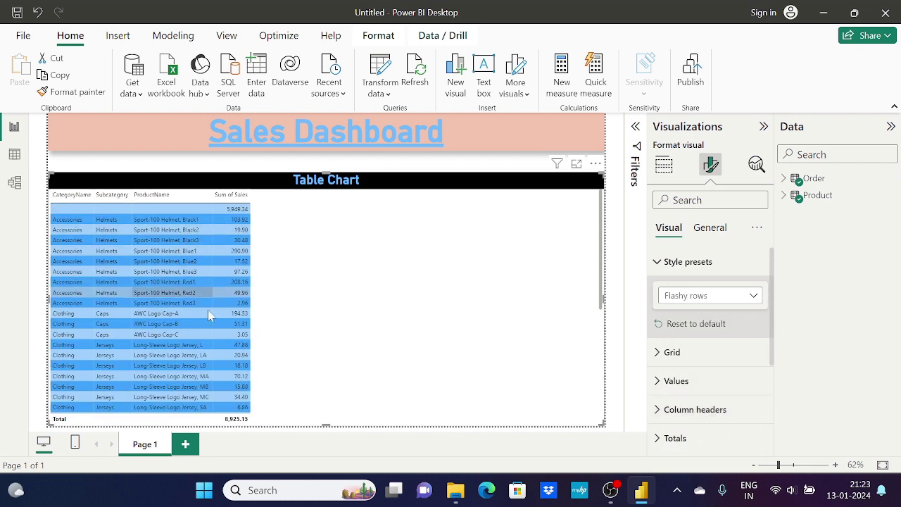
pyautogui.click(729, 303)
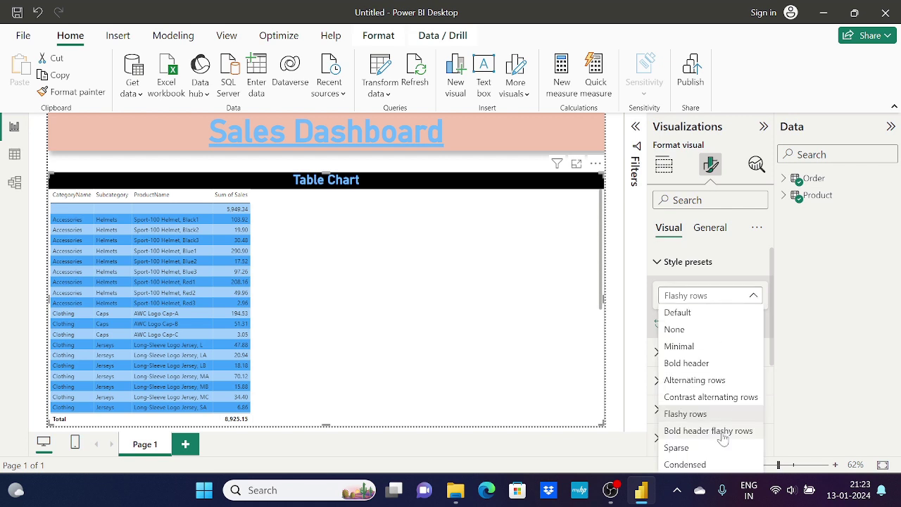
pyautogui.click(720, 433)
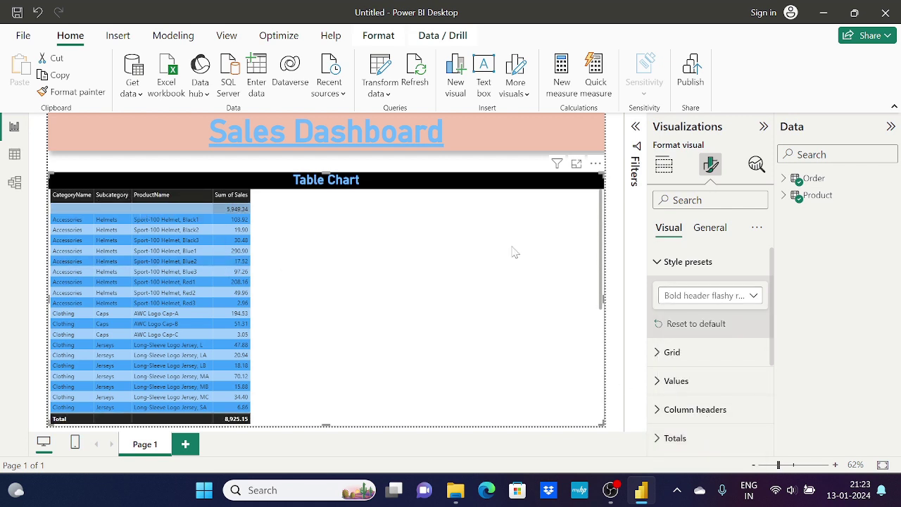
pyautogui.click(718, 304)
pyautogui.click(720, 448)
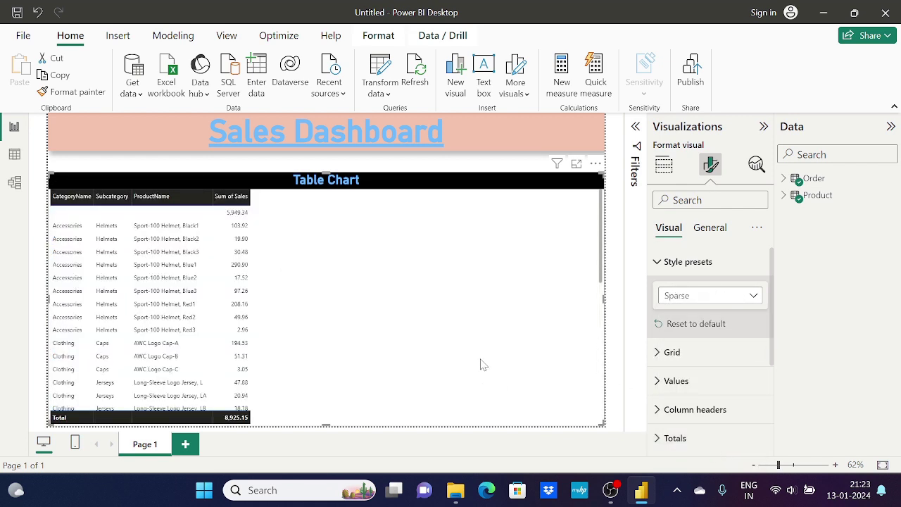
# - Apply the Condensed style preset to the table visual and collapse the style preset settings
pyautogui.click(745, 303)
pyautogui.click(689, 466)
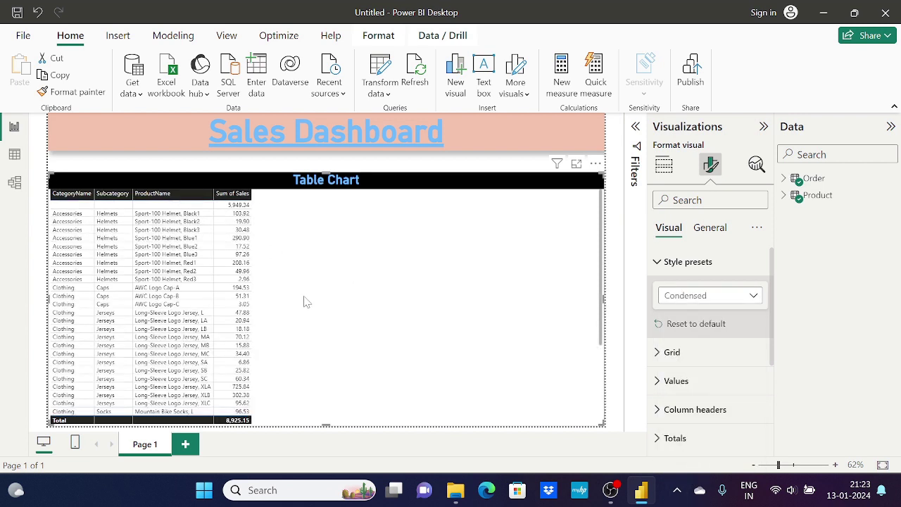
pyautogui.click(748, 299)
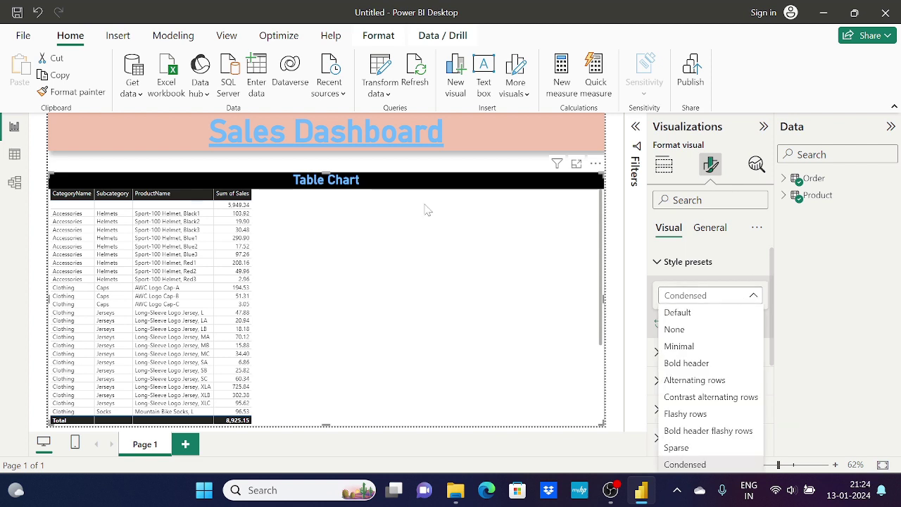
pyautogui.click(695, 466)
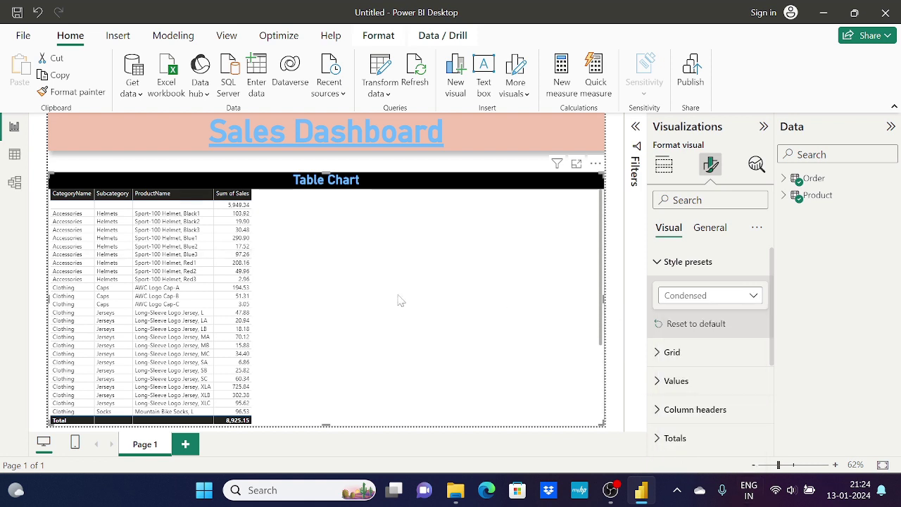
pyautogui.click(658, 261)
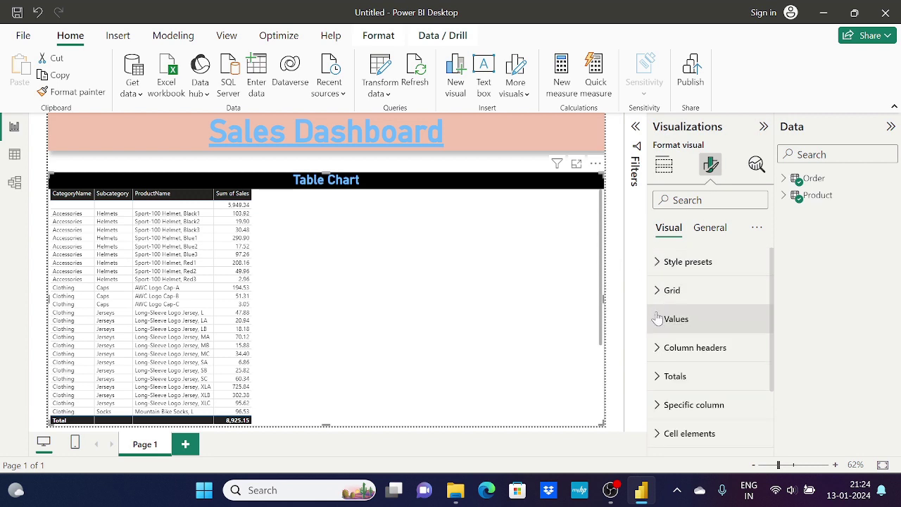
# - Change the color of the table visual's horizontal gridlines to black (#000000)
pyautogui.click(657, 291)
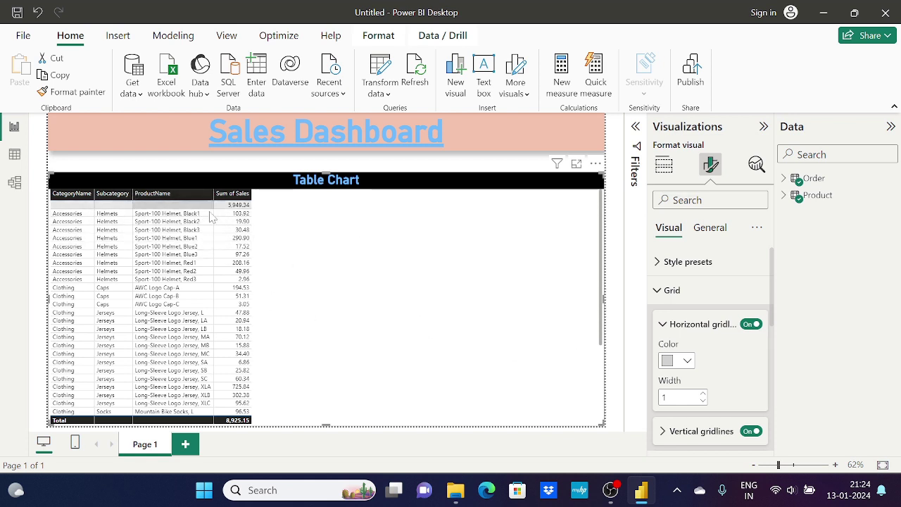
pyautogui.click(687, 362)
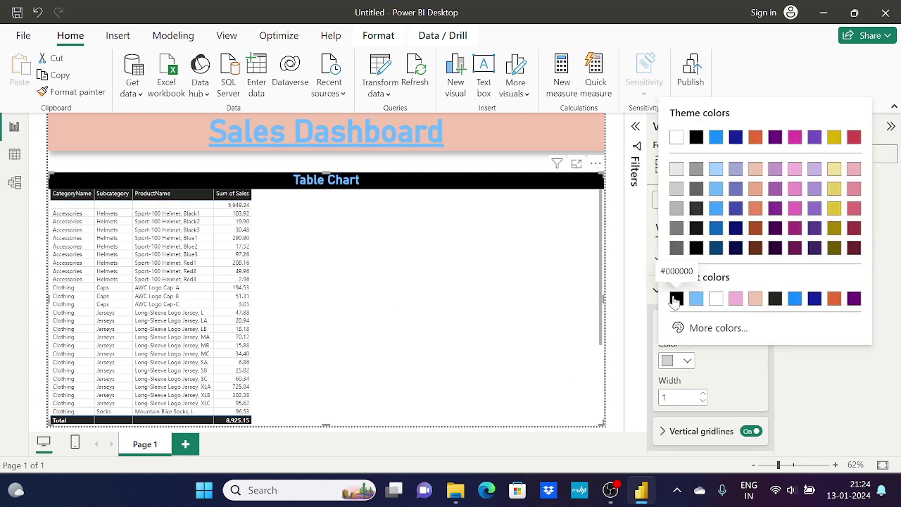
pyautogui.click(676, 299)
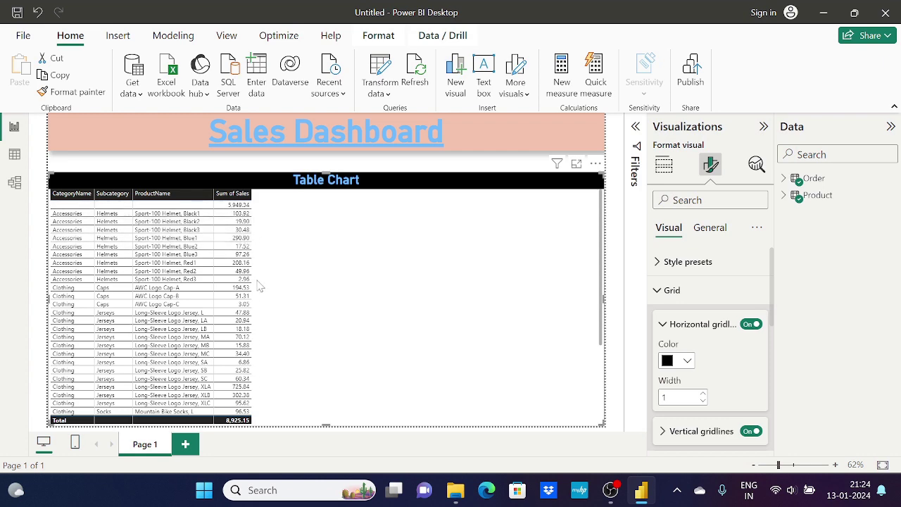
# - Try a width of 10 for the table's horizontal gridlines, and restore the width to 1
pyautogui.click(703, 394)
pyautogui.click(703, 394)
pyautogui.click(703, 394)
pyautogui.click(703, 394)
pyautogui.click(703, 395)
pyautogui.click(703, 394)
pyautogui.click(703, 394)
pyautogui.click(703, 394)
pyautogui.click(703, 394)
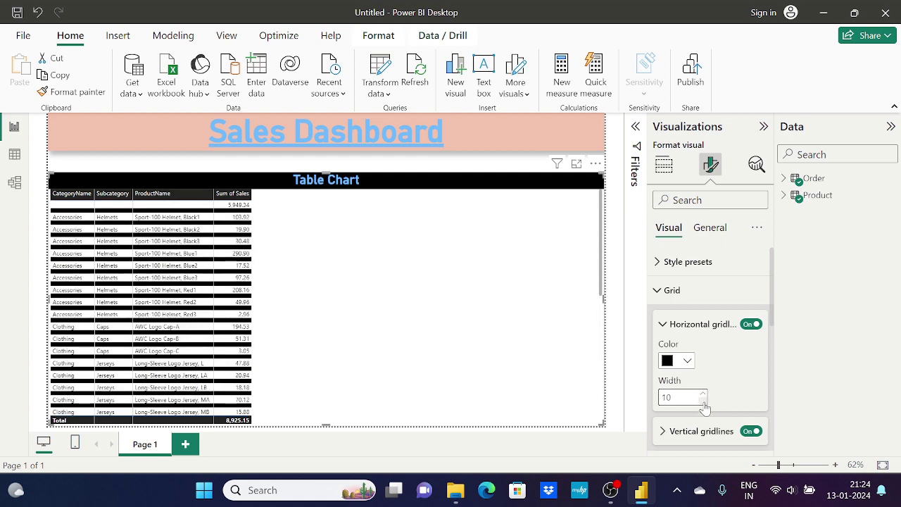
pyautogui.click(703, 401)
pyautogui.click(703, 401)
pyautogui.click(702, 400)
pyautogui.click(703, 400)
pyautogui.click(703, 401)
pyautogui.click(702, 400)
pyautogui.click(703, 400)
pyautogui.click(703, 401)
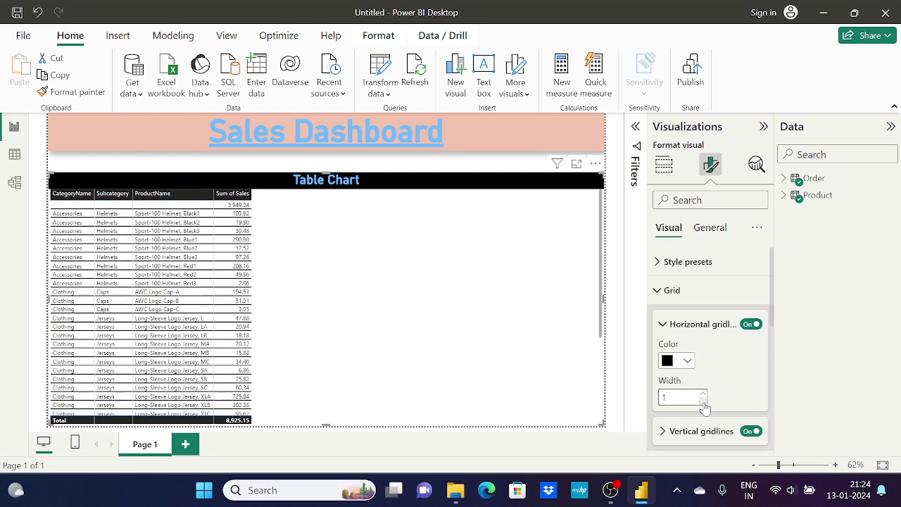
pyautogui.click(703, 401)
pyautogui.click(703, 401)
pyautogui.click(703, 395)
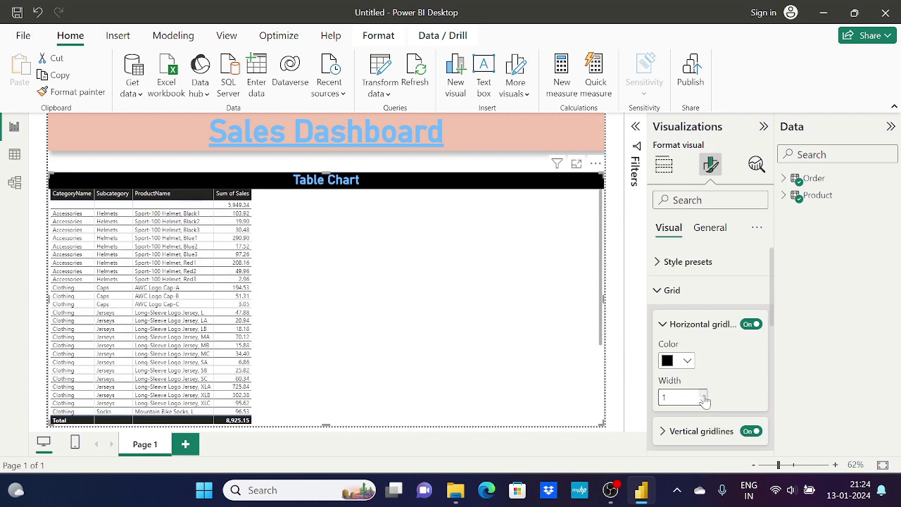
# - Change the color of the table visual's vertical gridlines to black
pyautogui.scroll(-2, 707, 360)
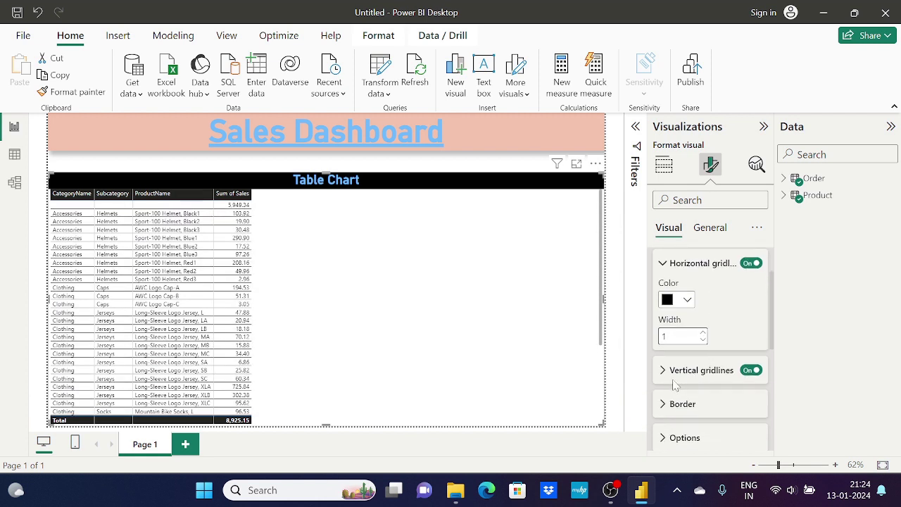
pyautogui.click(663, 370)
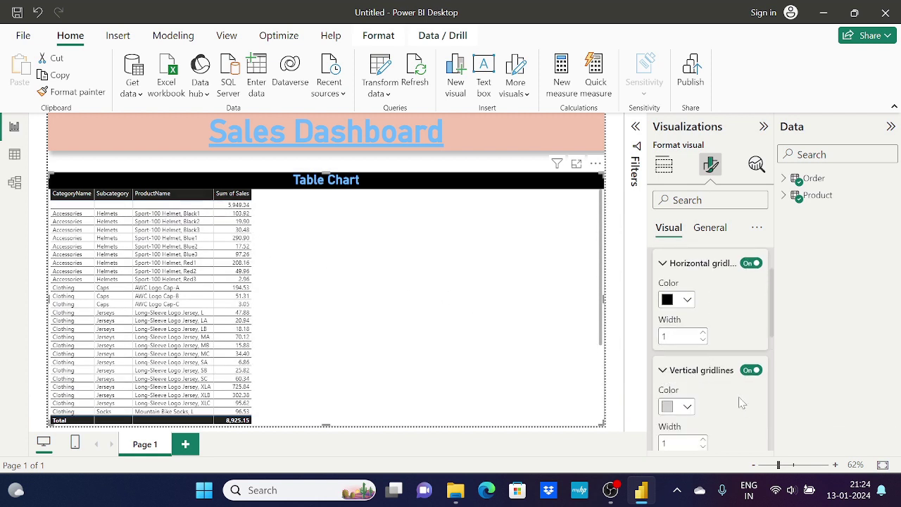
pyautogui.scroll(-2, 739, 402)
pyautogui.click(678, 346)
pyautogui.click(676, 284)
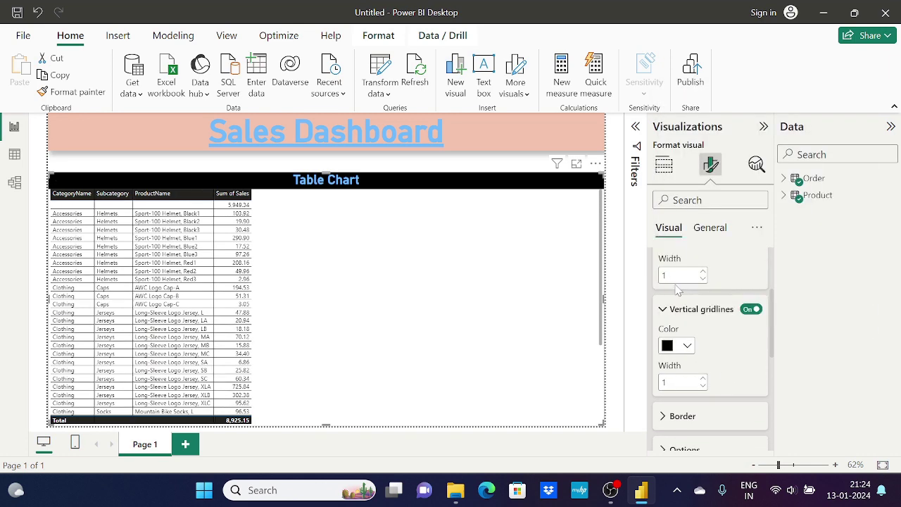
# - Try a width of 10 for the table's vertical gridlines, and restore the width to 1
pyautogui.click(703, 379)
pyautogui.click(703, 379)
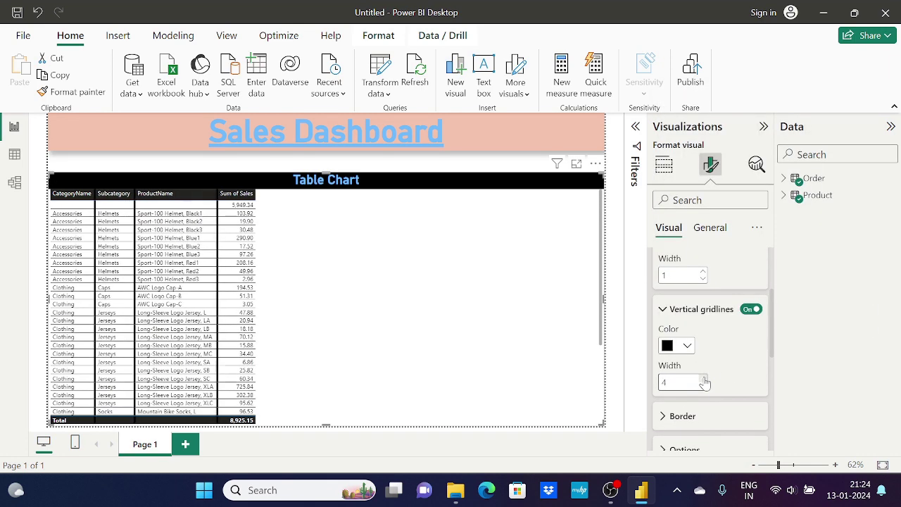
pyautogui.click(703, 379)
pyautogui.click(703, 380)
pyautogui.click(704, 379)
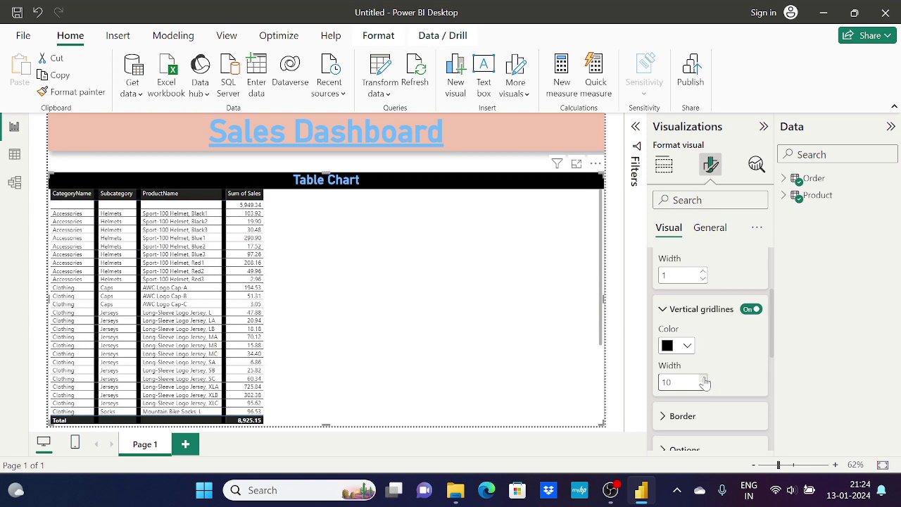
pyautogui.click(703, 386)
pyautogui.click(703, 385)
pyautogui.click(704, 385)
pyautogui.click(703, 385)
pyautogui.click(704, 385)
pyautogui.click(704, 386)
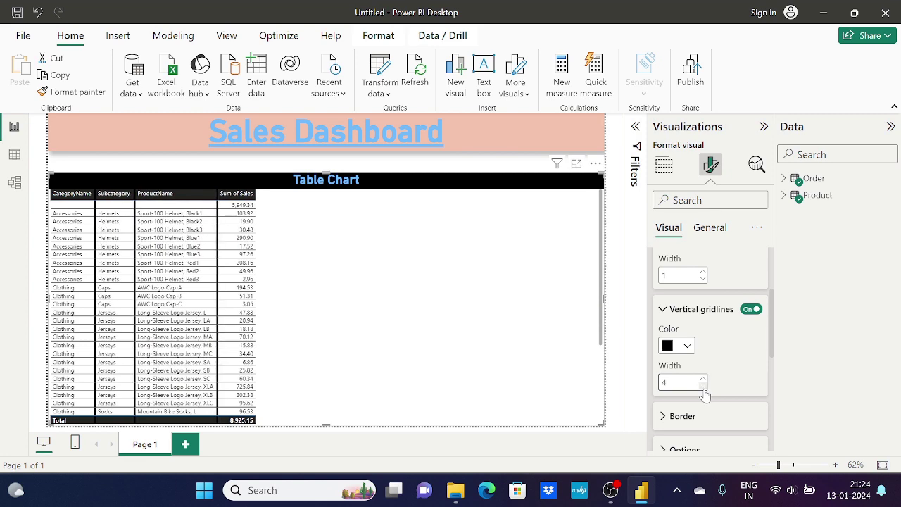
pyautogui.click(704, 386)
pyautogui.click(703, 386)
pyautogui.click(704, 386)
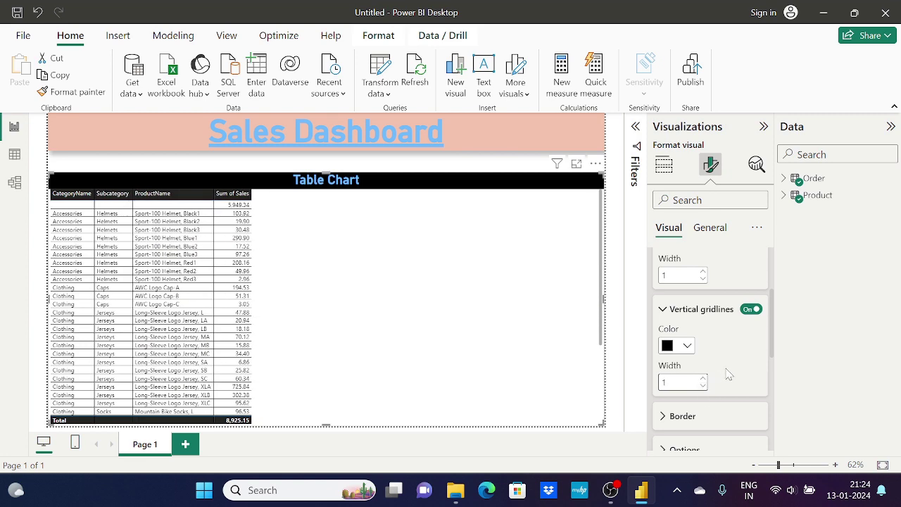
# - Enable the top border for all sections of the table visual's grid
pyautogui.scroll(-2, 729, 375)
pyautogui.click(671, 356)
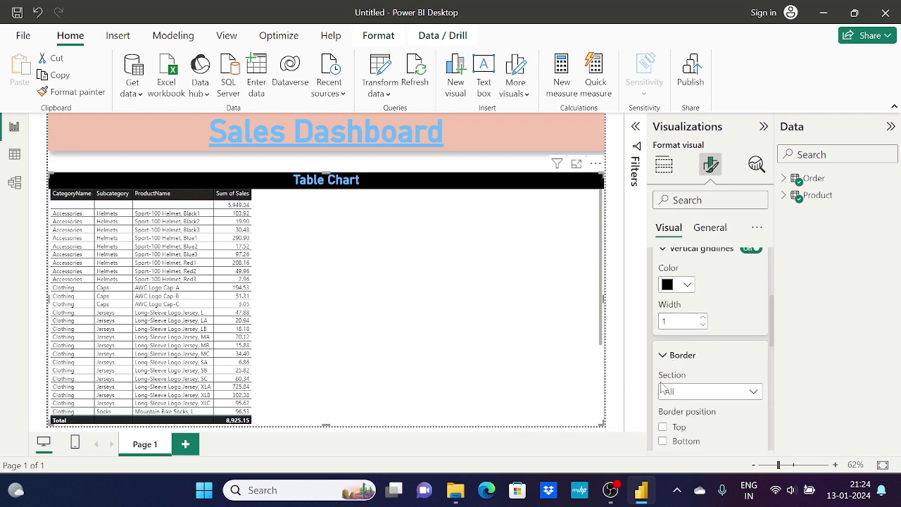
pyautogui.scroll(-3, 662, 384)
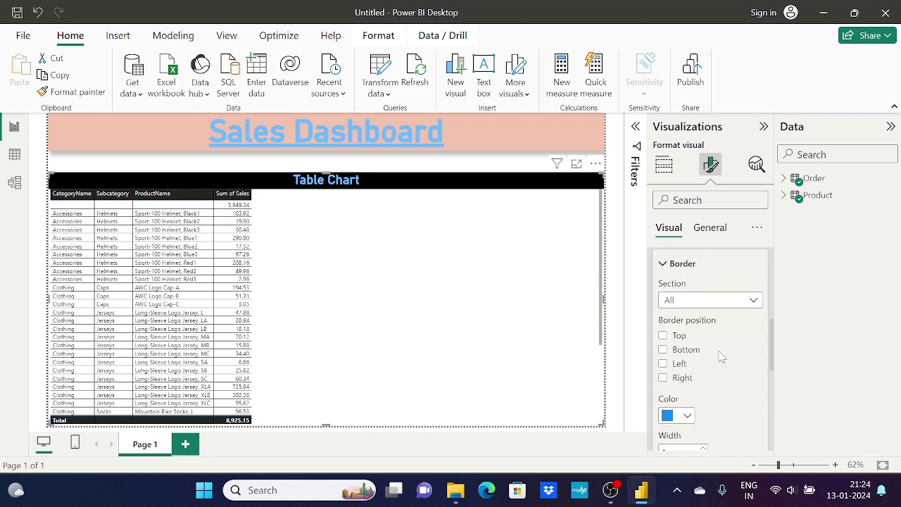
pyautogui.scroll(-1, 716, 353)
pyautogui.scroll(-1, 714, 372)
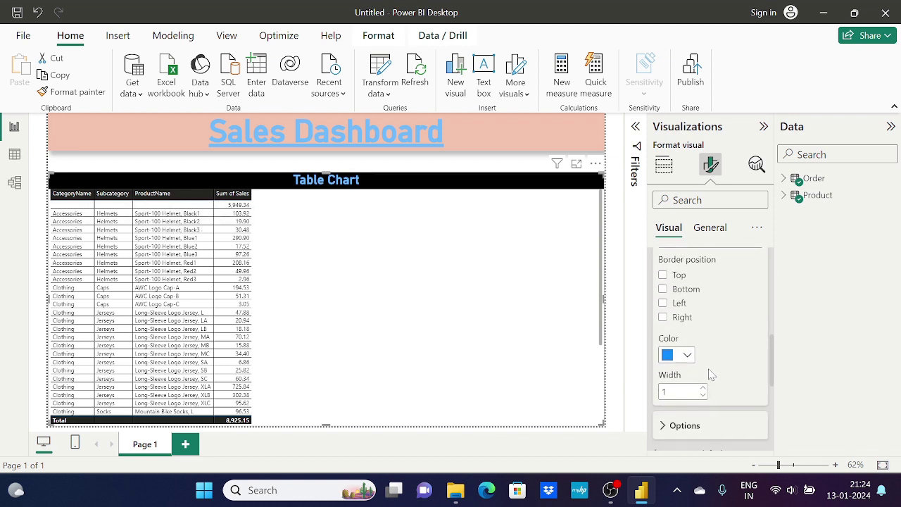
pyautogui.scroll(4, 713, 371)
pyautogui.scroll(1, 710, 368)
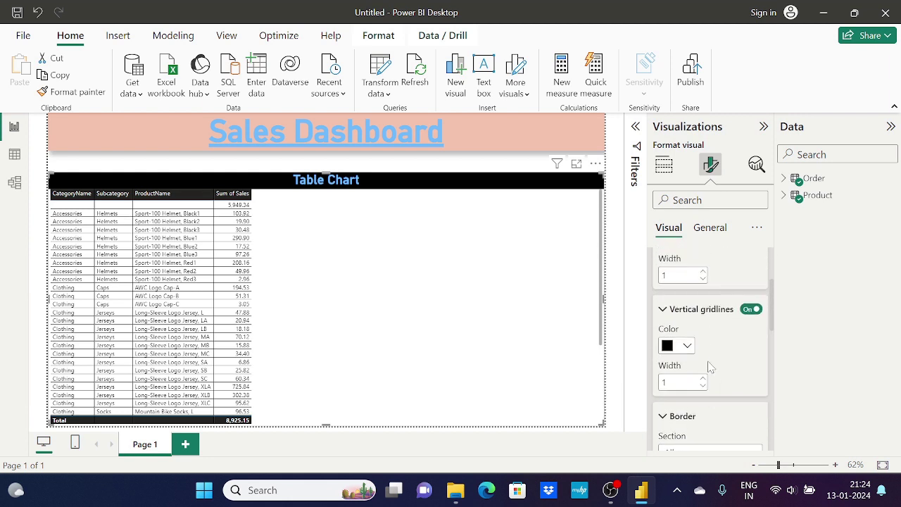
pyautogui.scroll(-5, 710, 368)
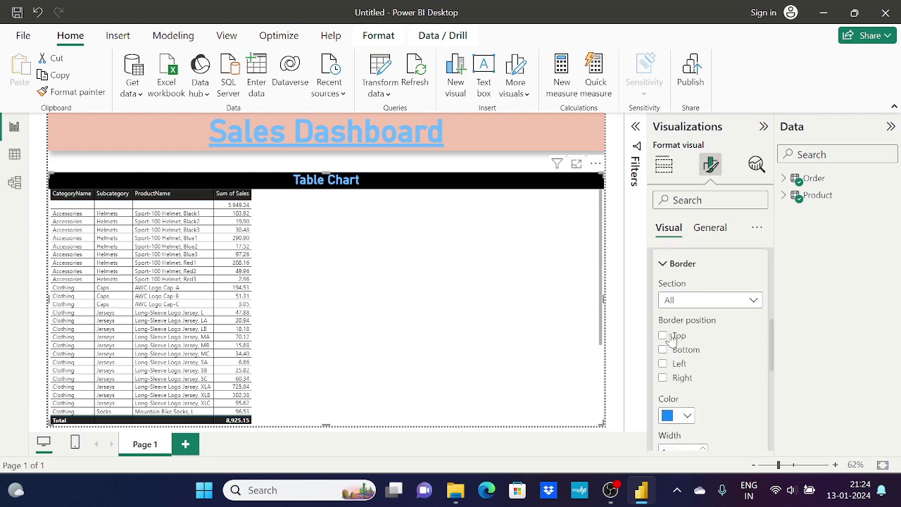
pyautogui.click(672, 338)
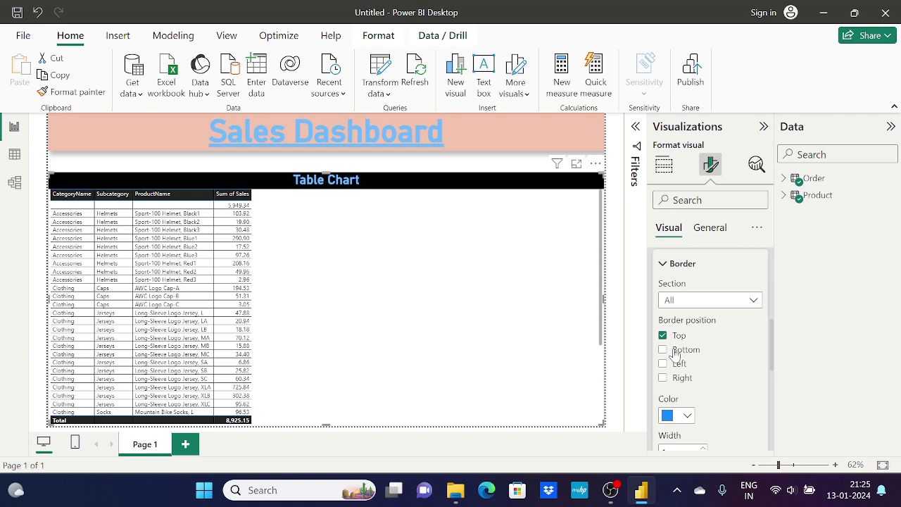
# - Enable the bottom, left and right borders for all sections of the table visual's grid
pyautogui.click(675, 351)
pyautogui.click(676, 364)
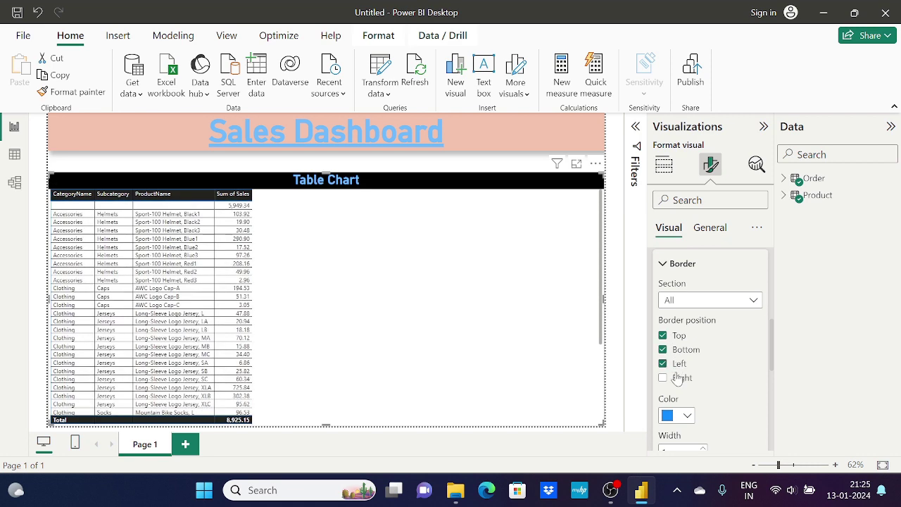
pyautogui.click(678, 378)
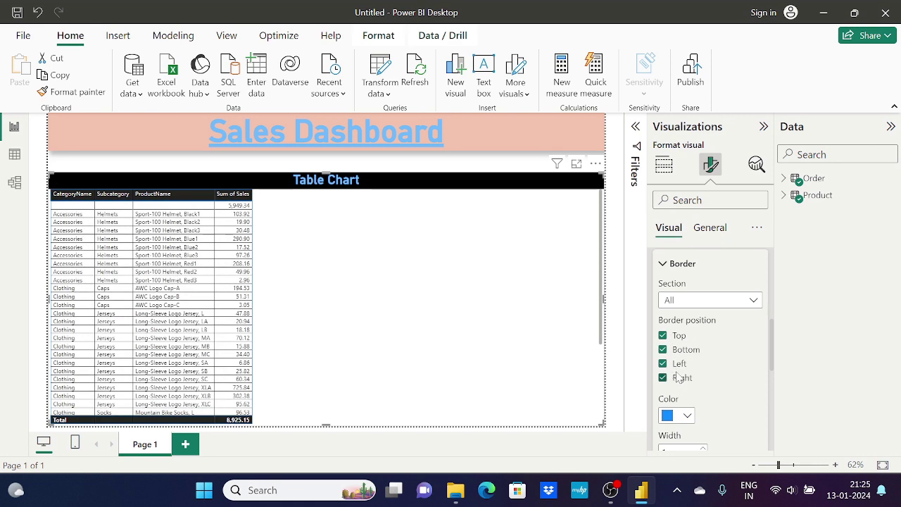
# - Turn off the top, bottom, left and right borders for all sections of the table's grid, and close the grid settings
pyautogui.click(664, 335)
pyautogui.click(674, 350)
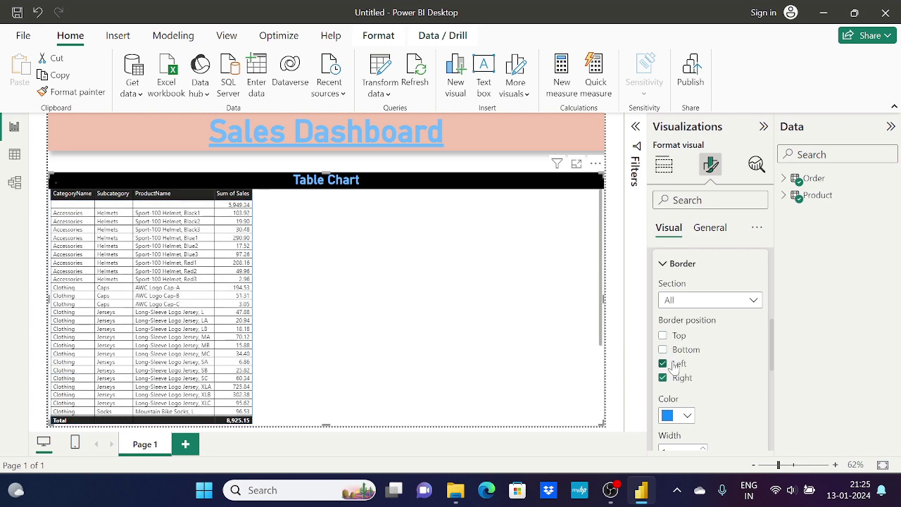
pyautogui.click(676, 364)
pyautogui.click(678, 377)
pyautogui.scroll(2, 694, 360)
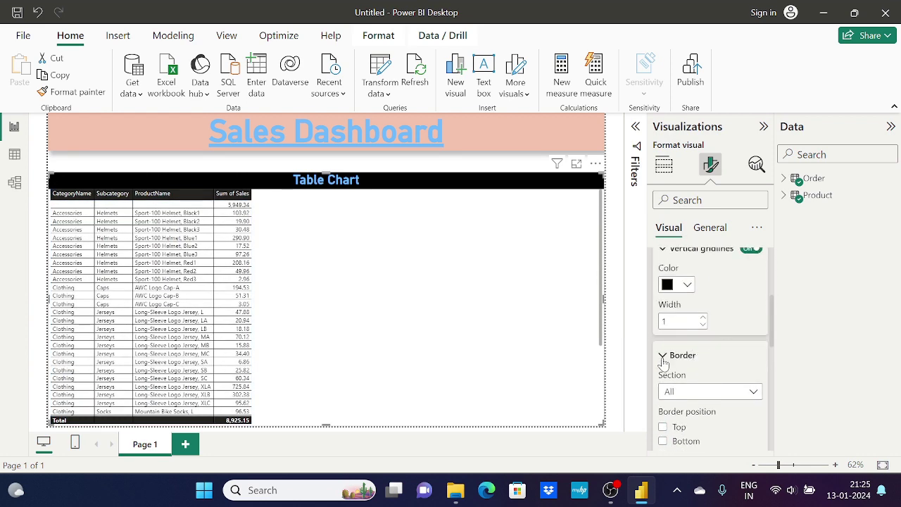
pyautogui.click(663, 359)
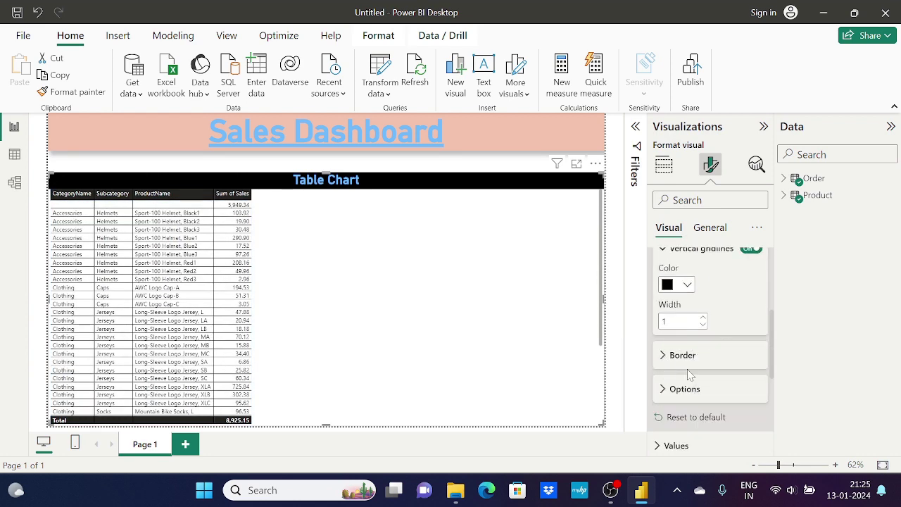
pyautogui.scroll(1, 688, 373)
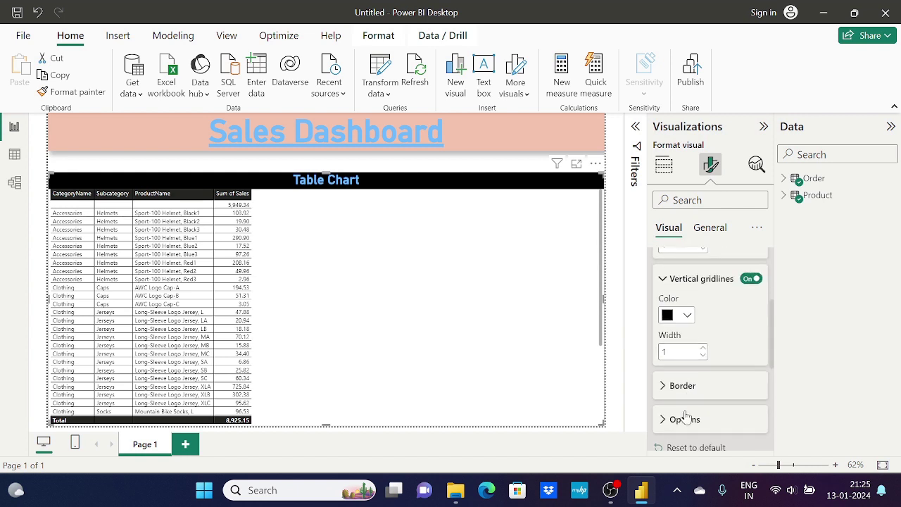
pyautogui.scroll(1, 688, 409)
pyautogui.scroll(4, 724, 343)
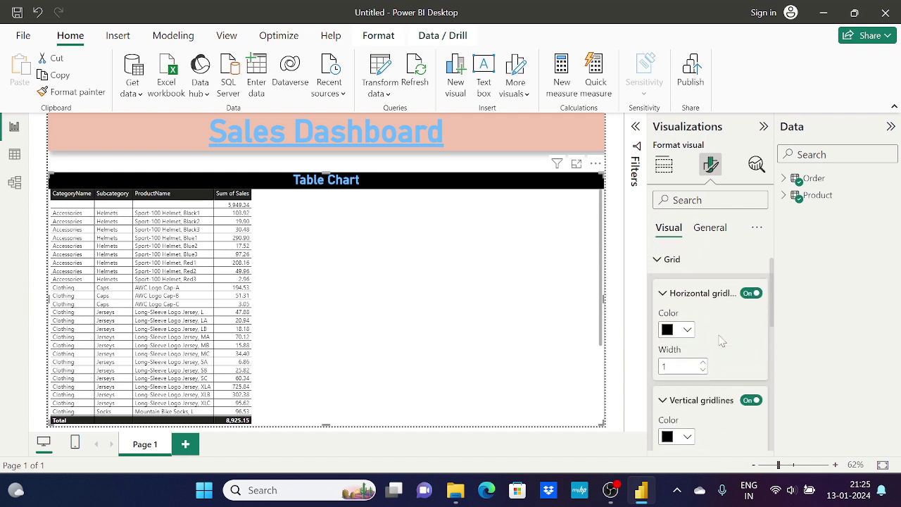
pyautogui.click(656, 296)
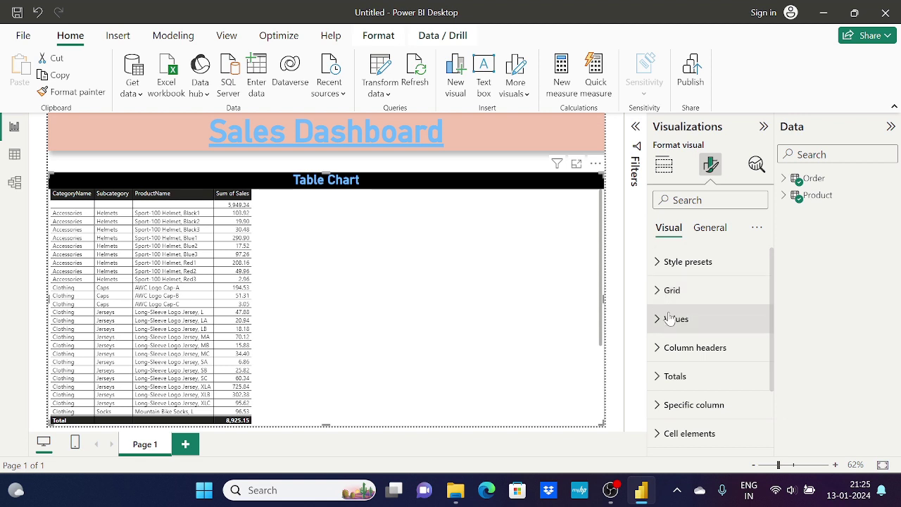
# - Make the text of the table visual's values bold
pyautogui.scroll(-1, 658, 299)
pyautogui.click(650, 295)
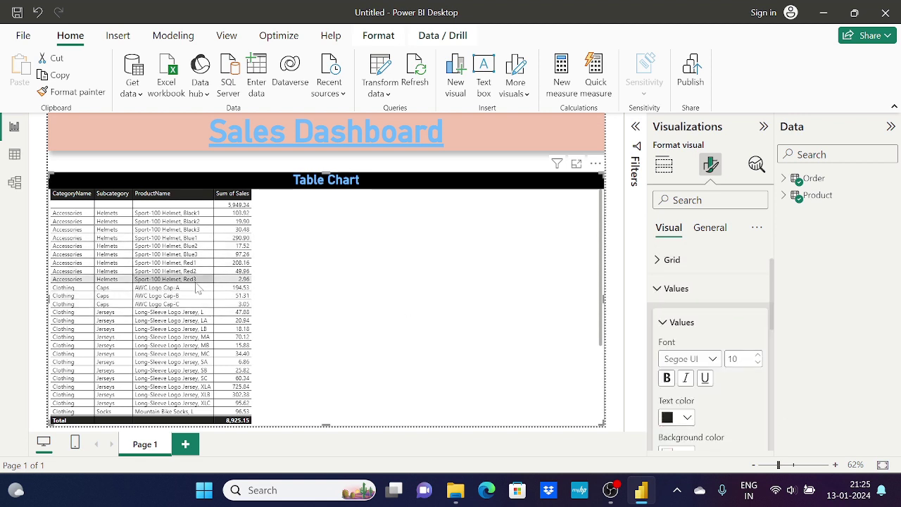
pyautogui.click(663, 261)
pyautogui.scroll(-2, 698, 312)
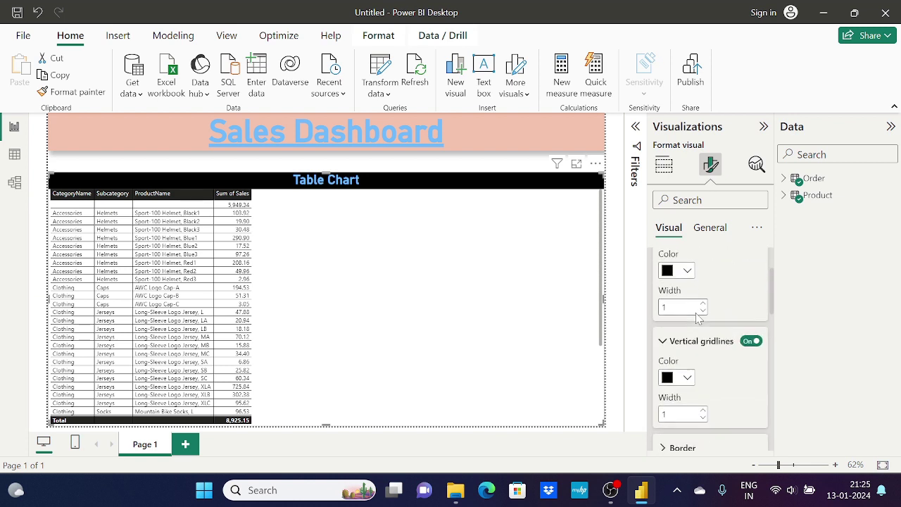
pyautogui.scroll(3, 698, 312)
pyautogui.click(670, 294)
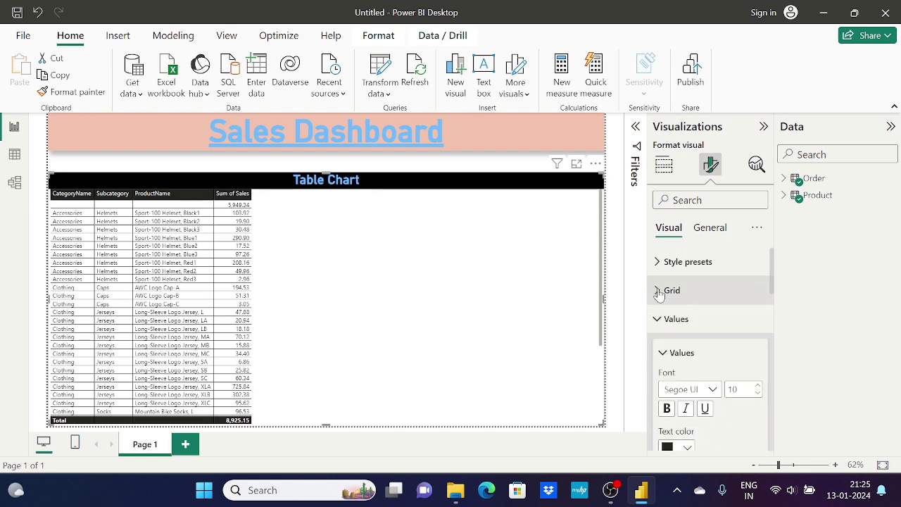
pyautogui.scroll(-2, 694, 357)
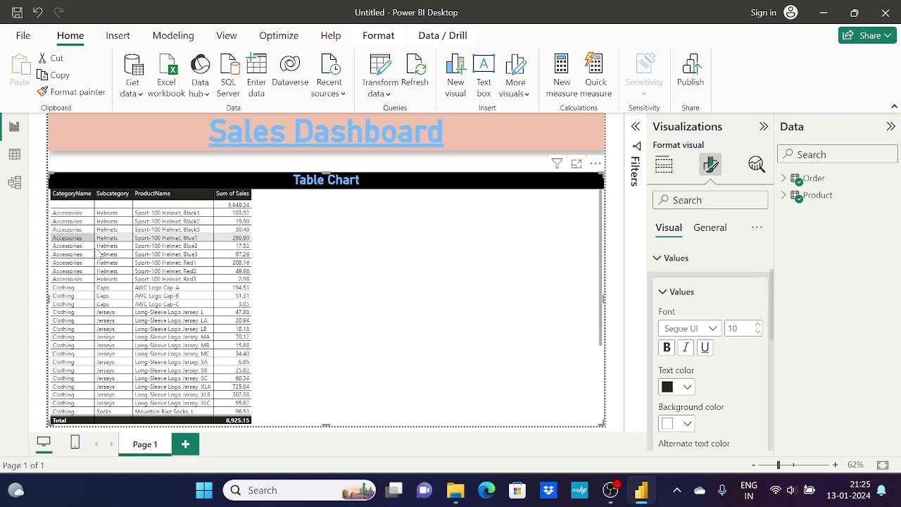
pyautogui.click(666, 348)
pyautogui.click(666, 352)
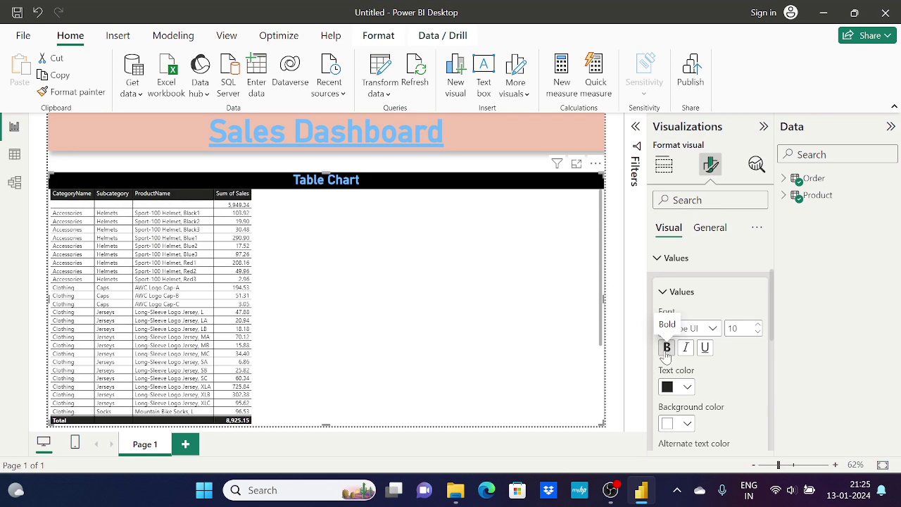
pyautogui.click(666, 352)
pyautogui.click(666, 353)
pyautogui.click(665, 353)
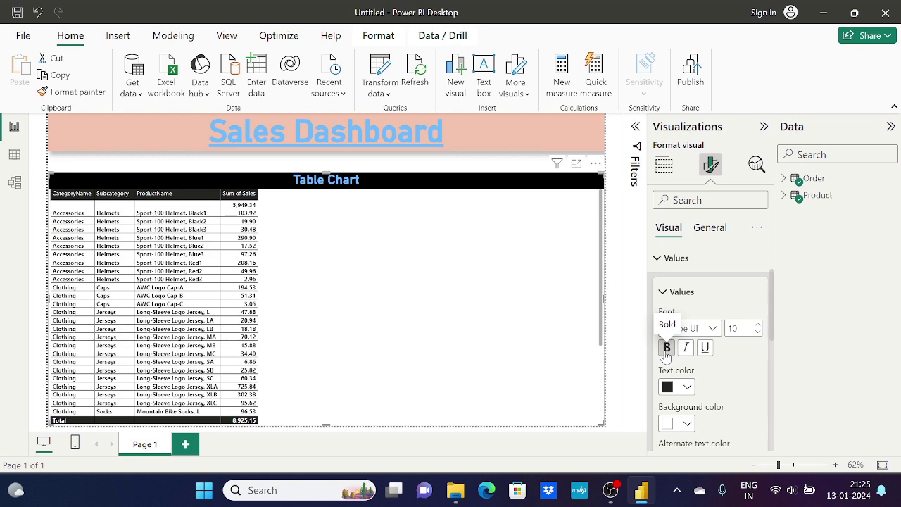
pyautogui.click(667, 352)
pyautogui.click(666, 352)
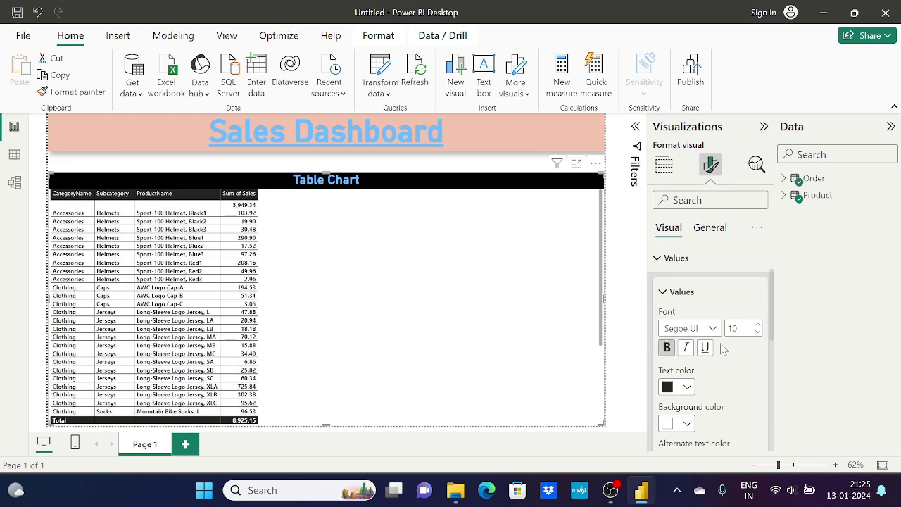
# - Set the table values' background color to light orange and their alternate background color to light pink
pyautogui.scroll(-2, 662, 362)
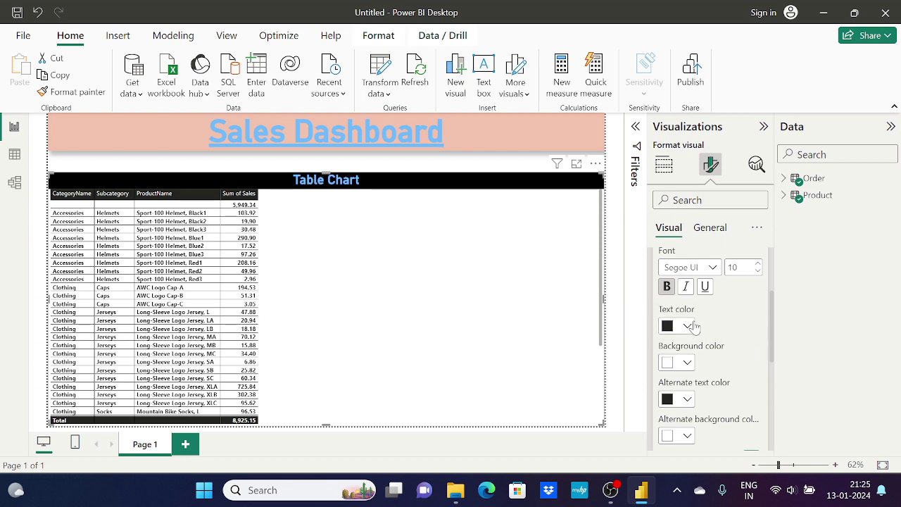
pyautogui.scroll(-1, 710, 321)
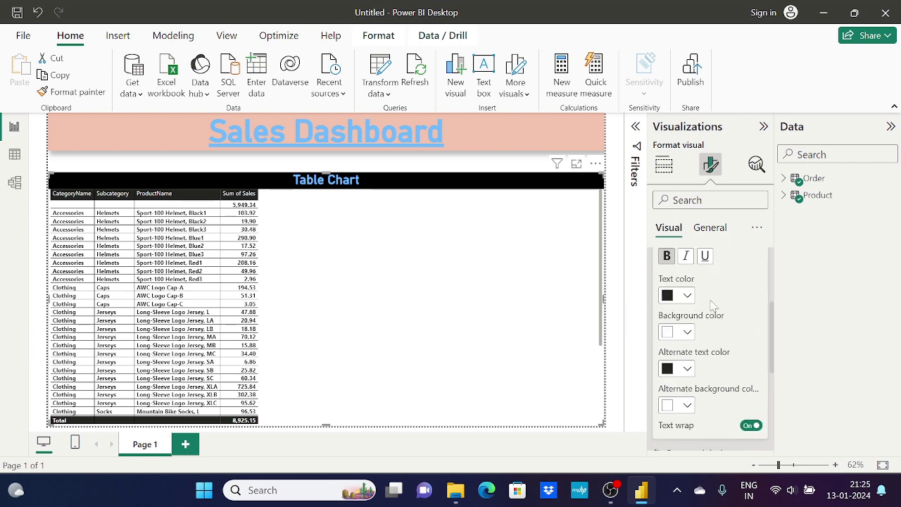
pyautogui.click(688, 332)
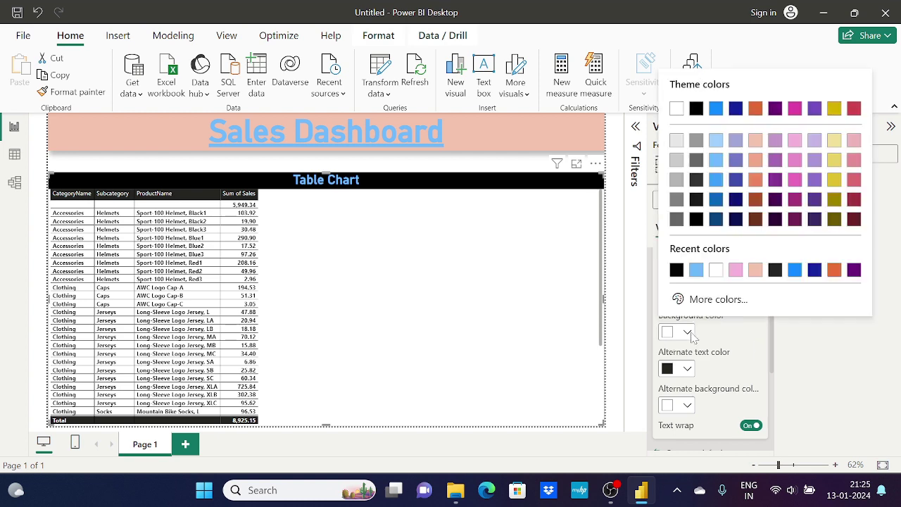
pyautogui.click(754, 141)
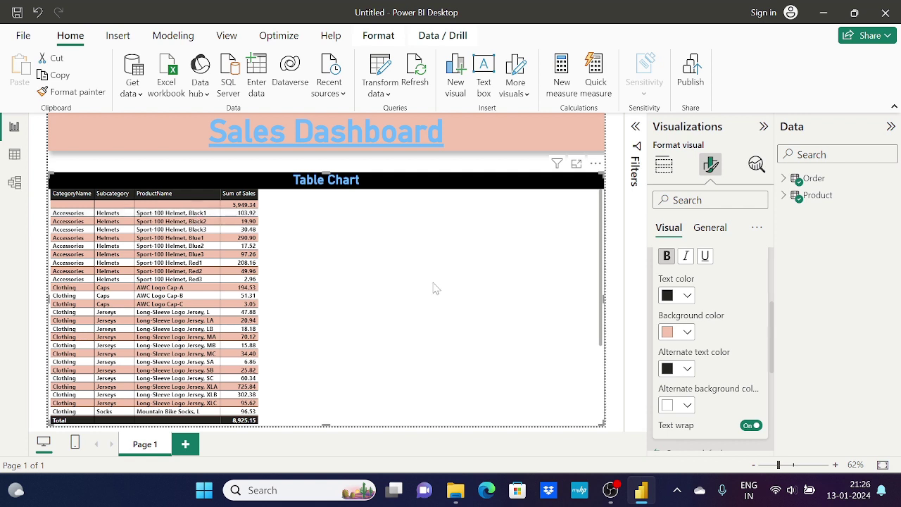
pyautogui.click(688, 407)
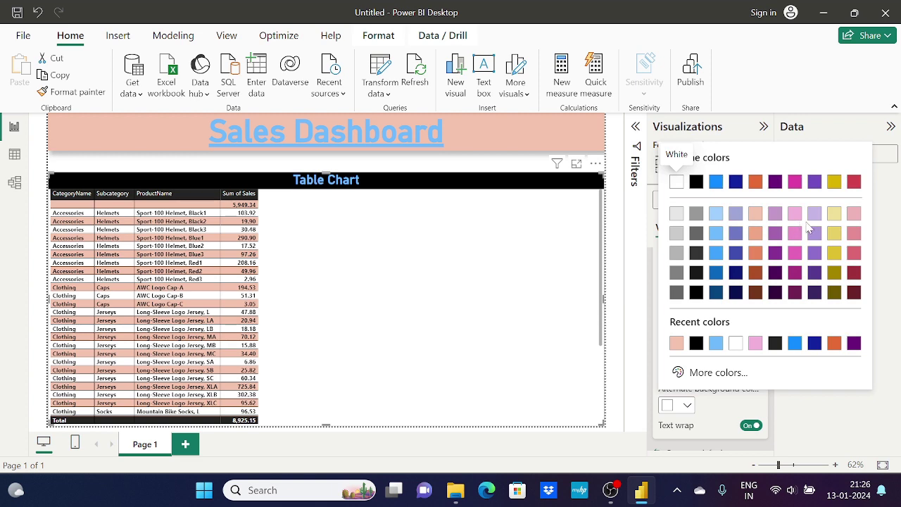
pyautogui.click(795, 214)
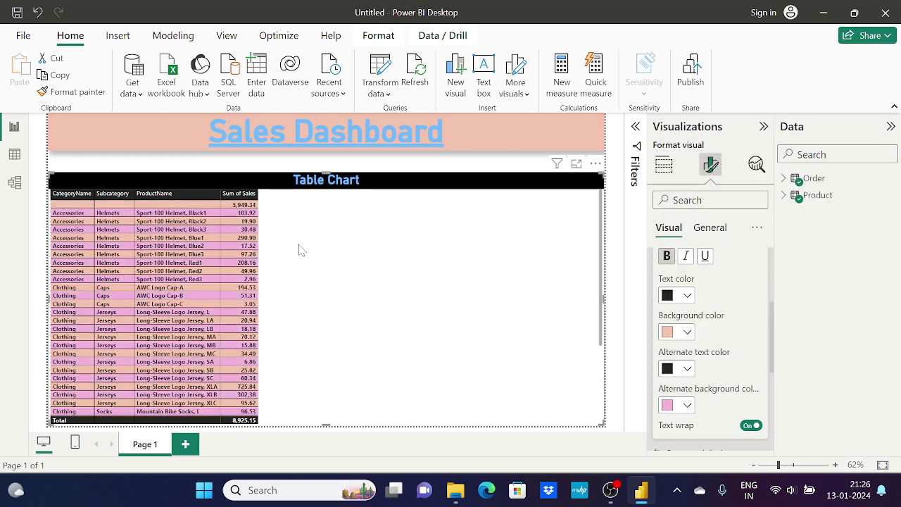
# - Increase the font size of the table visual's values to 28
pyautogui.scroll(2, 755, 310)
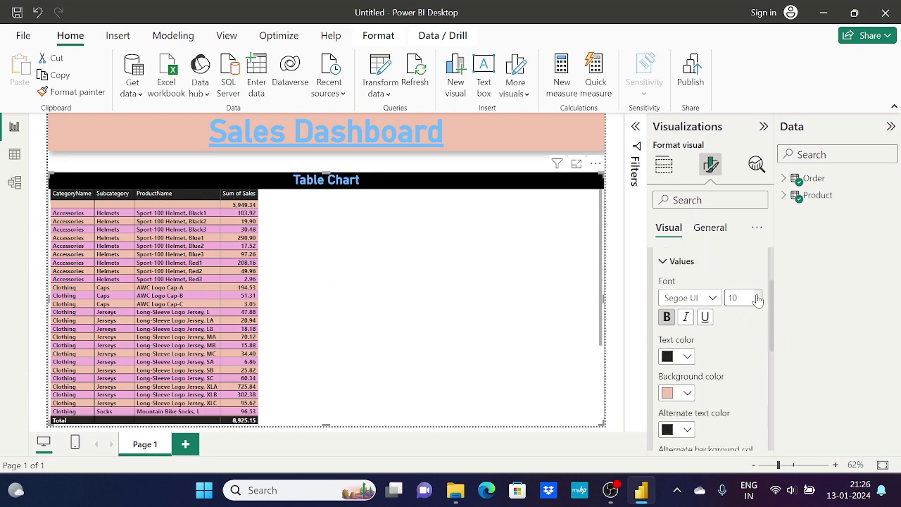
pyautogui.click(757, 299)
pyautogui.click(757, 298)
pyautogui.click(757, 298)
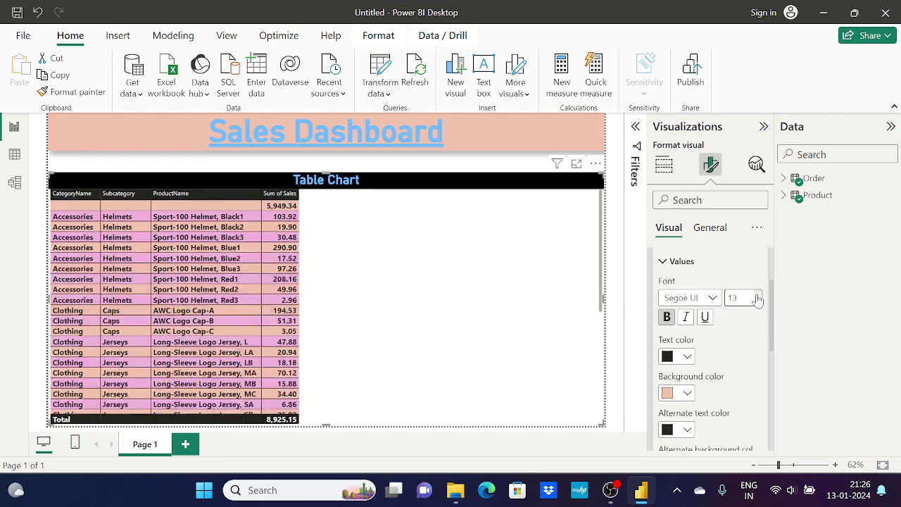
pyautogui.click(757, 298)
pyautogui.click(757, 299)
pyautogui.click(758, 299)
pyautogui.click(757, 299)
pyautogui.click(757, 298)
pyautogui.click(757, 299)
pyautogui.click(757, 299)
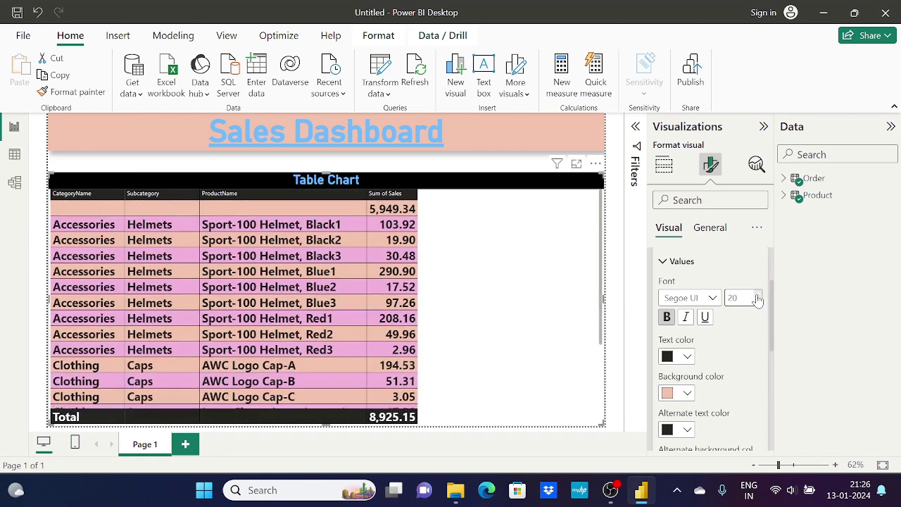
pyautogui.click(757, 299)
pyautogui.click(757, 299)
pyautogui.click(757, 299)
pyautogui.click(757, 299)
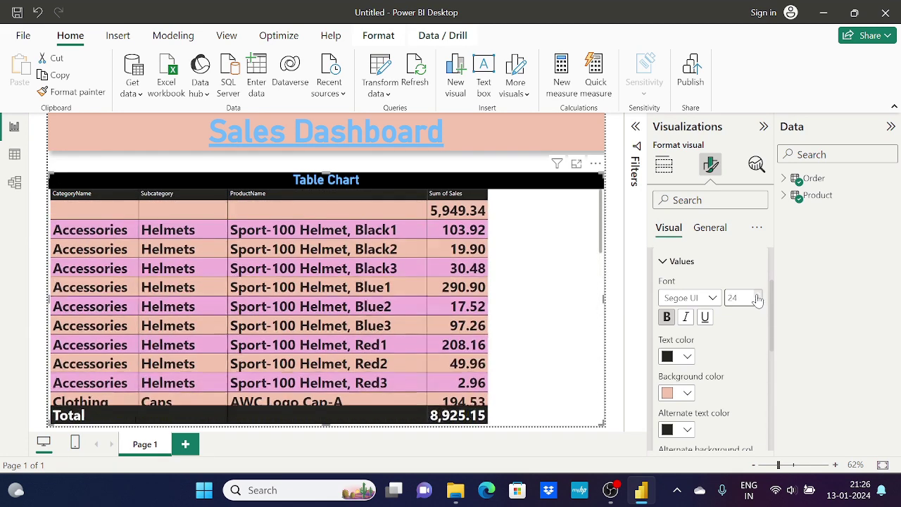
pyautogui.click(757, 299)
pyautogui.click(757, 299)
pyautogui.click(757, 299)
pyautogui.click(757, 299)
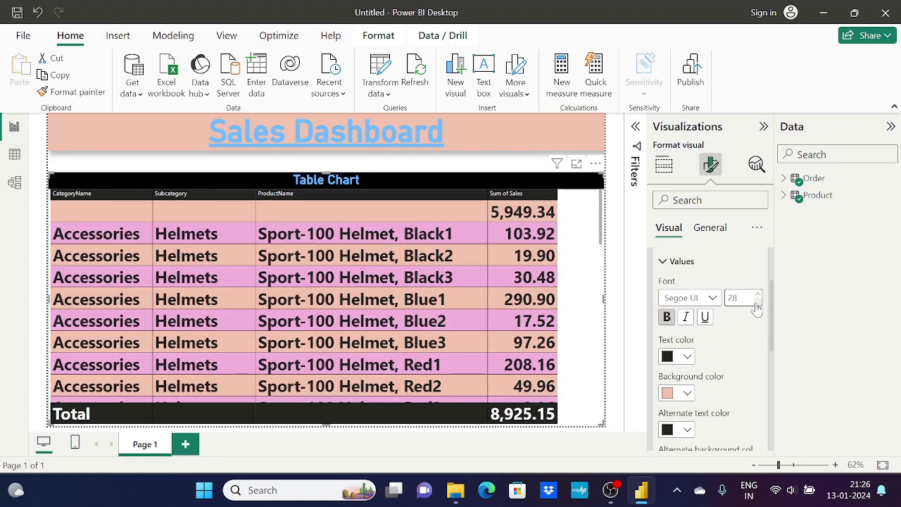
# - Reduce the font size of the table visual's values to 16, and close the values settings
pyautogui.click(757, 303)
pyautogui.click(757, 303)
pyautogui.click(757, 304)
pyautogui.click(757, 303)
pyautogui.click(757, 303)
pyautogui.click(757, 304)
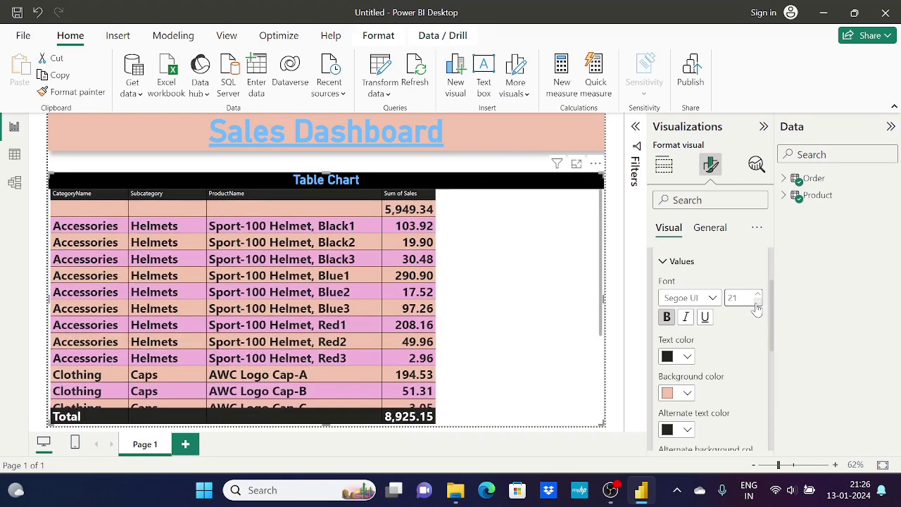
pyautogui.click(757, 303)
pyautogui.click(757, 304)
pyautogui.click(757, 304)
pyautogui.click(758, 304)
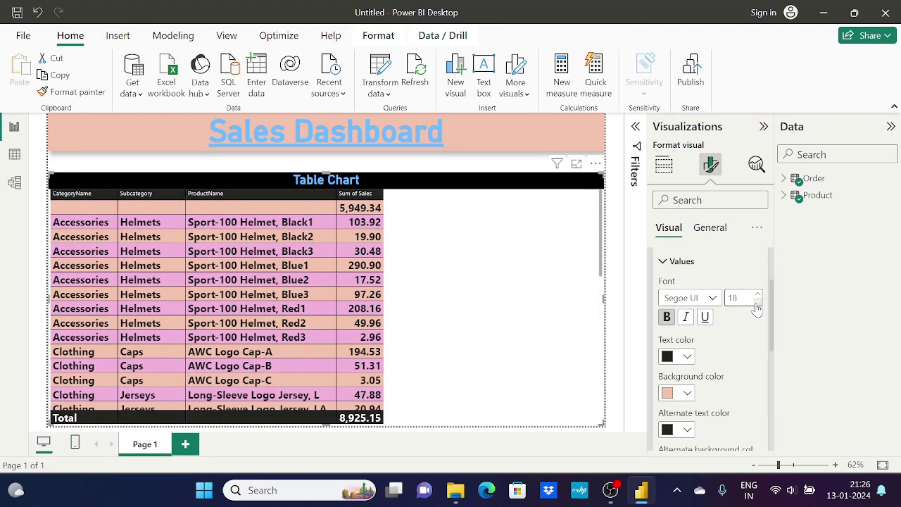
pyautogui.click(758, 303)
pyautogui.click(757, 304)
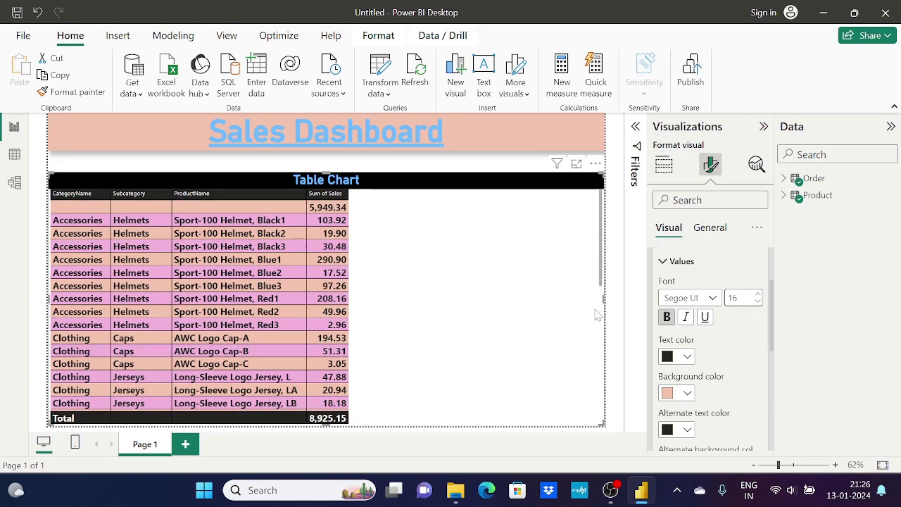
pyautogui.click(662, 263)
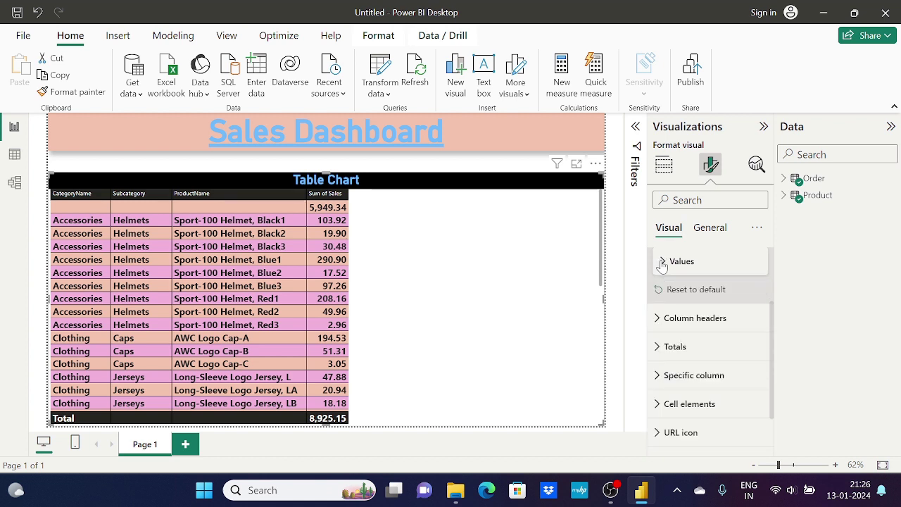
# - Set the font size of the table's column headers to 18 and make the header text bold
pyautogui.click(659, 319)
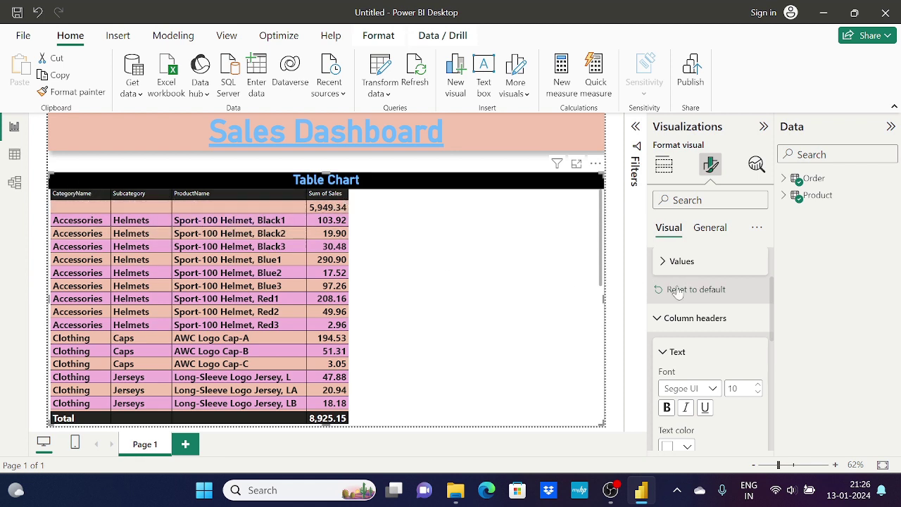
pyautogui.scroll(-2, 705, 303)
pyautogui.click(760, 295)
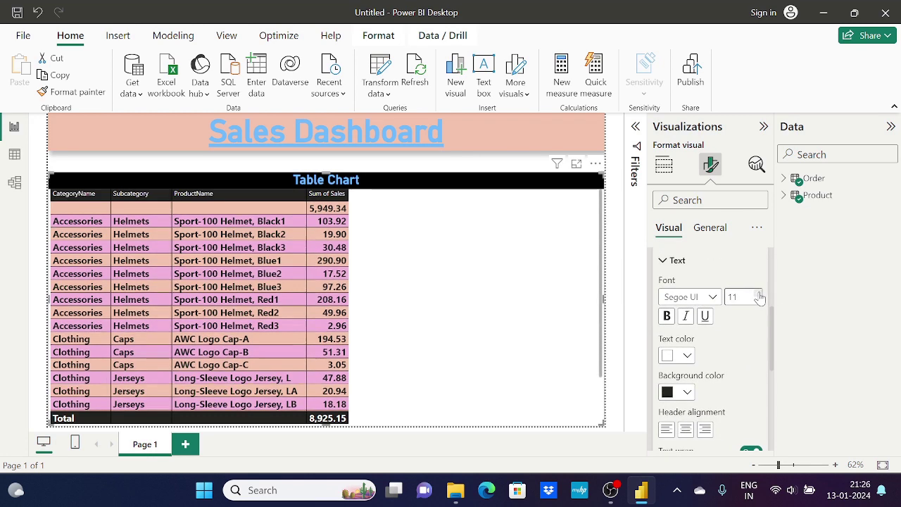
pyautogui.click(760, 295)
pyautogui.click(760, 295)
pyautogui.click(760, 295)
pyautogui.click(760, 295)
pyautogui.click(760, 295)
pyautogui.click(759, 295)
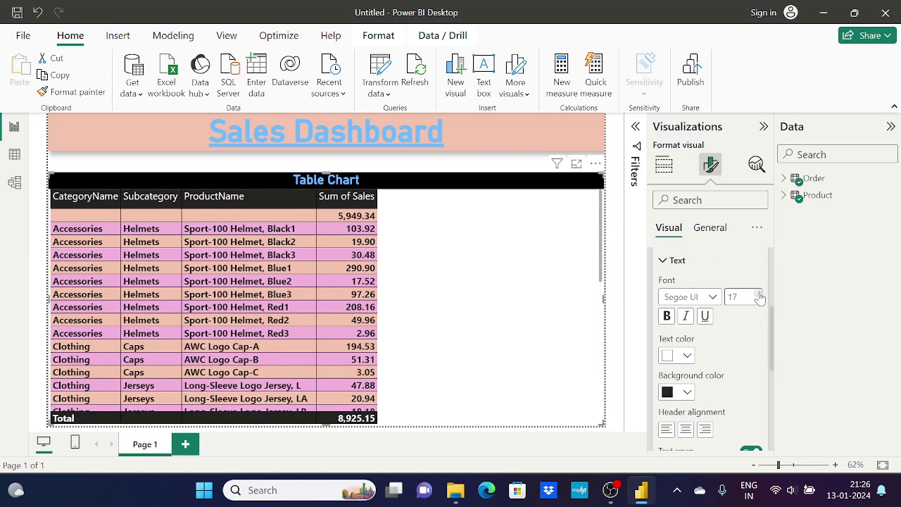
pyautogui.click(760, 295)
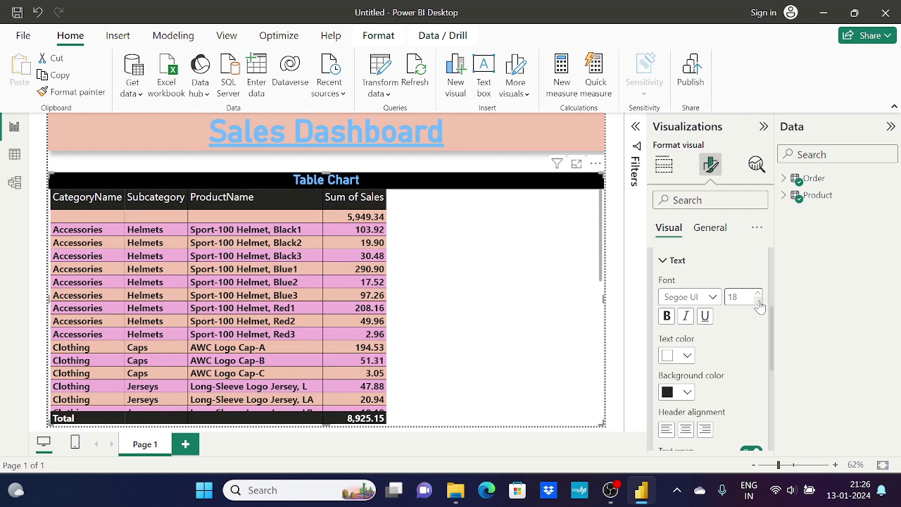
pyautogui.click(667, 317)
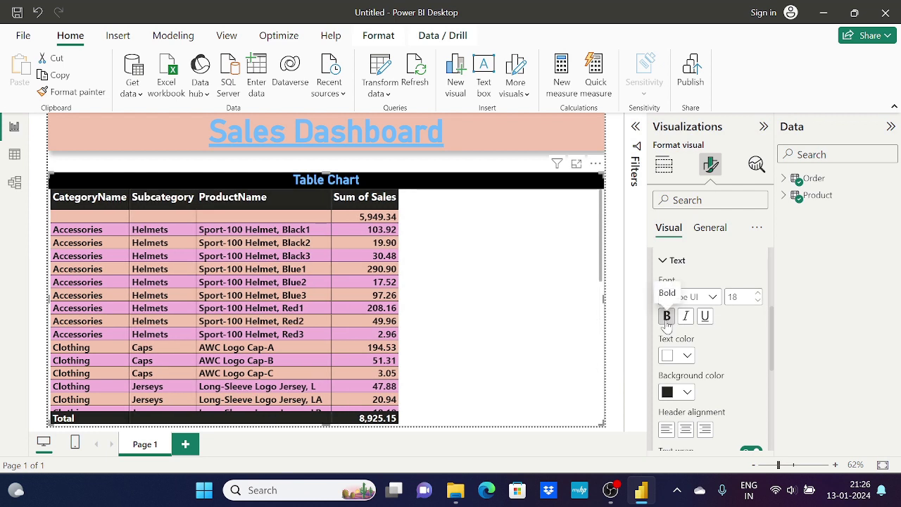
# - Try centering the table's column header text, and undo the alignment change
pyautogui.scroll(-2, 672, 336)
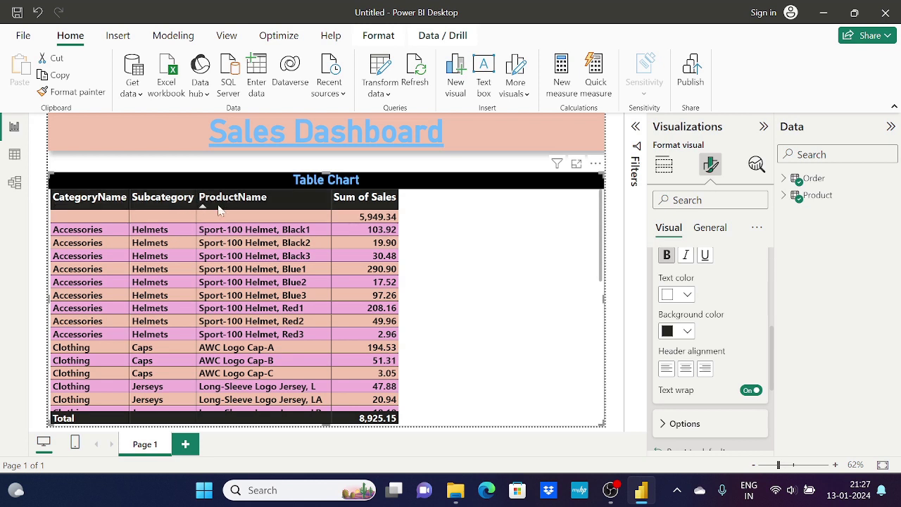
pyautogui.click(687, 374)
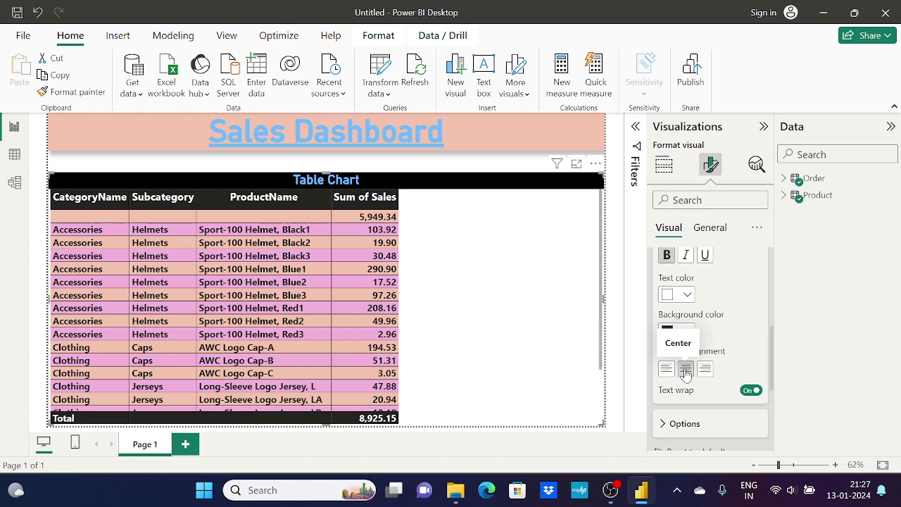
pyautogui.hotkey('ctrl', 'z')
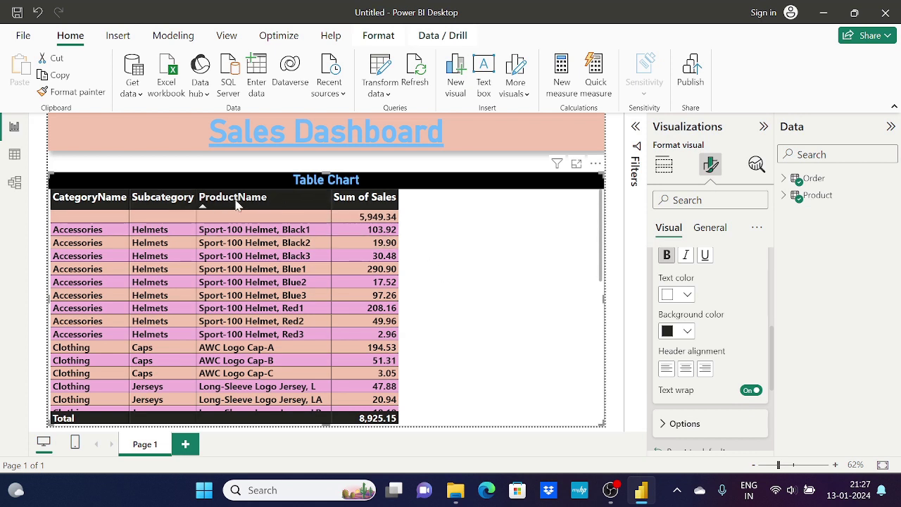
pyautogui.click(686, 374)
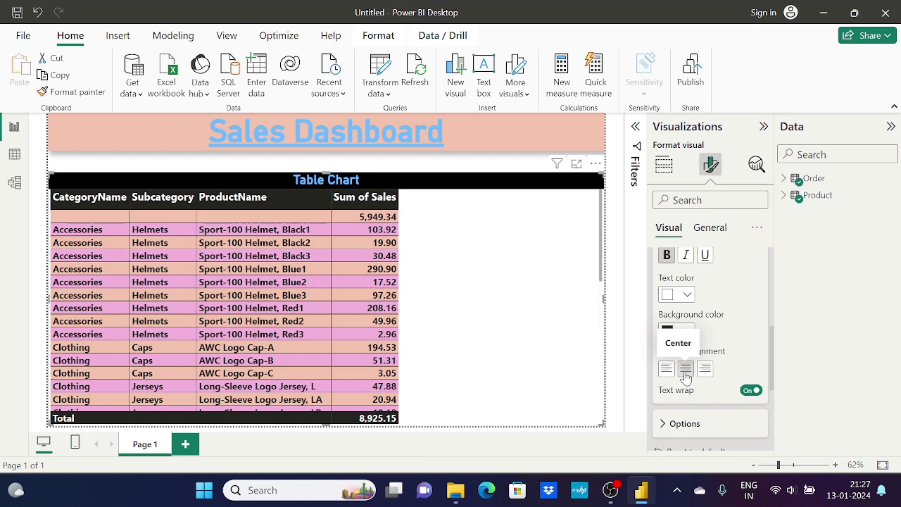
# - Check the auto-size width option for the table's column headers, and close the column header settings
pyautogui.scroll(-3, 723, 345)
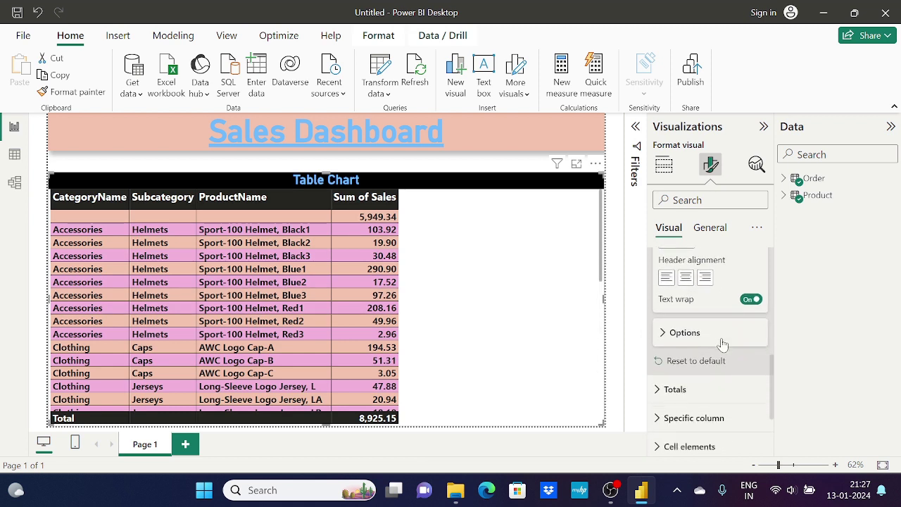
pyautogui.click(664, 337)
pyautogui.scroll(-1, 664, 338)
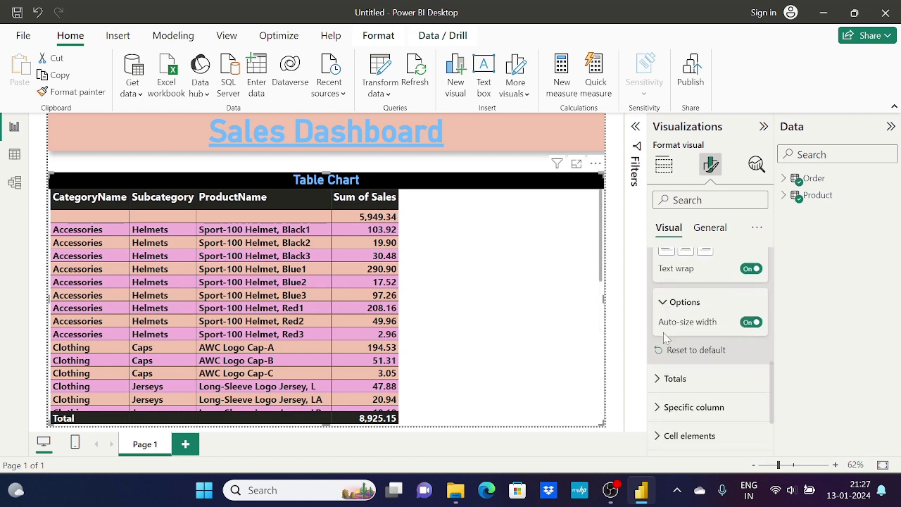
pyautogui.scroll(2, 665, 338)
pyautogui.scroll(3, 673, 312)
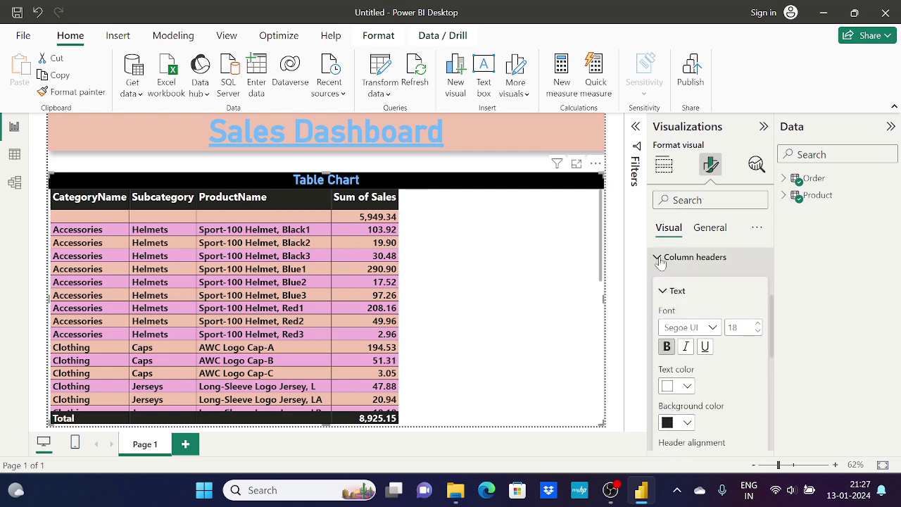
pyautogui.click(660, 259)
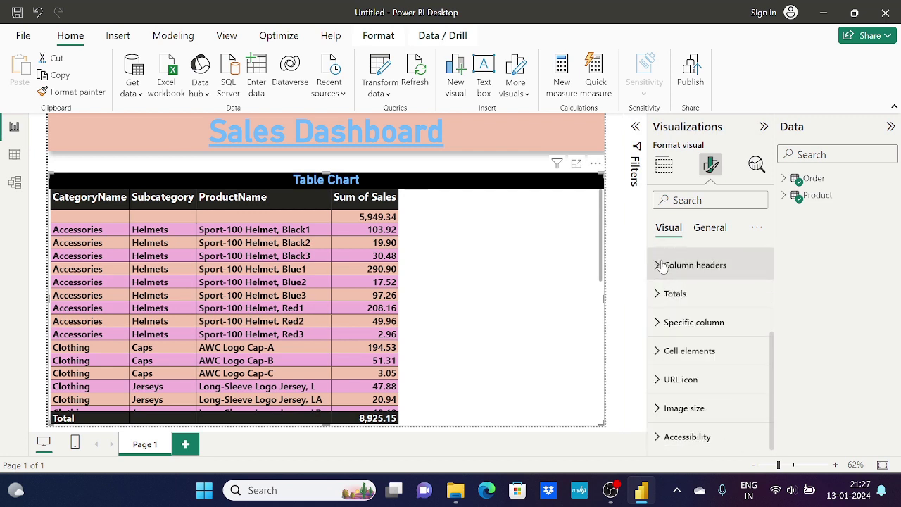
pyautogui.click(241, 200)
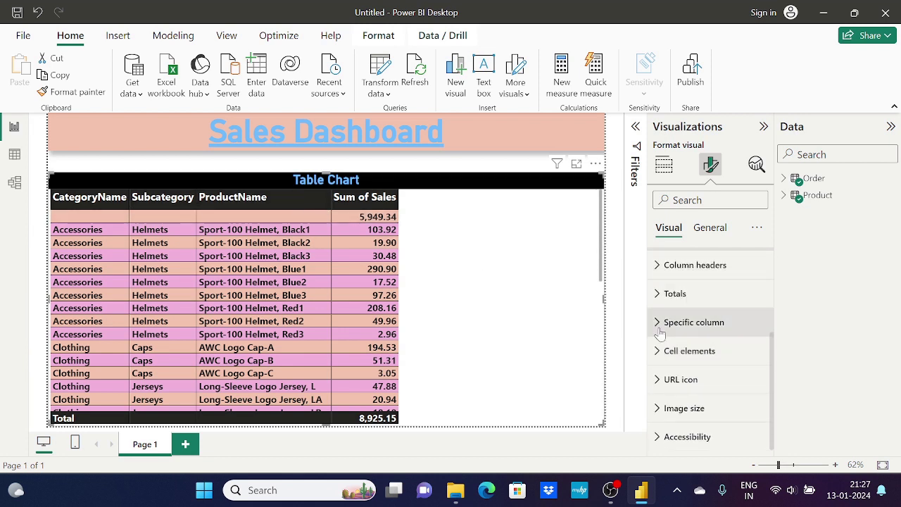
# - Open the table's totals settings and increase the total row's font size to 22
pyautogui.click(657, 293)
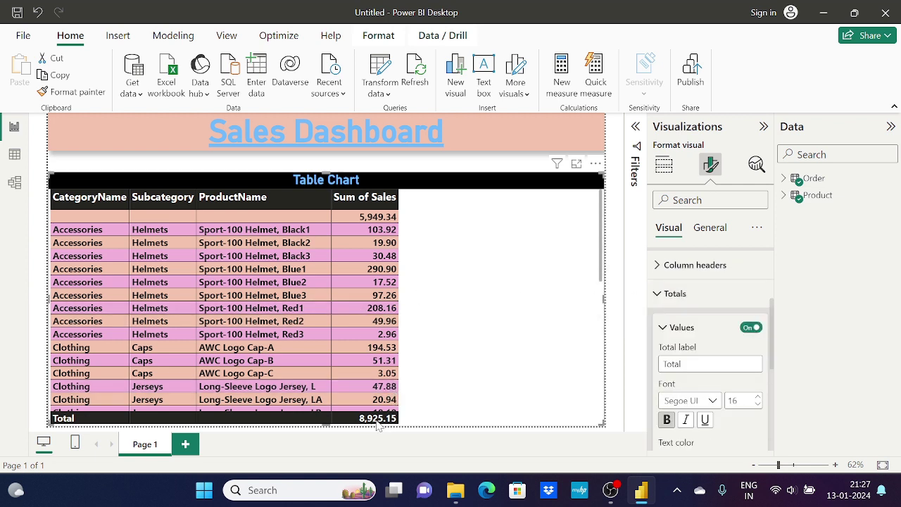
pyautogui.scroll(-1, 682, 380)
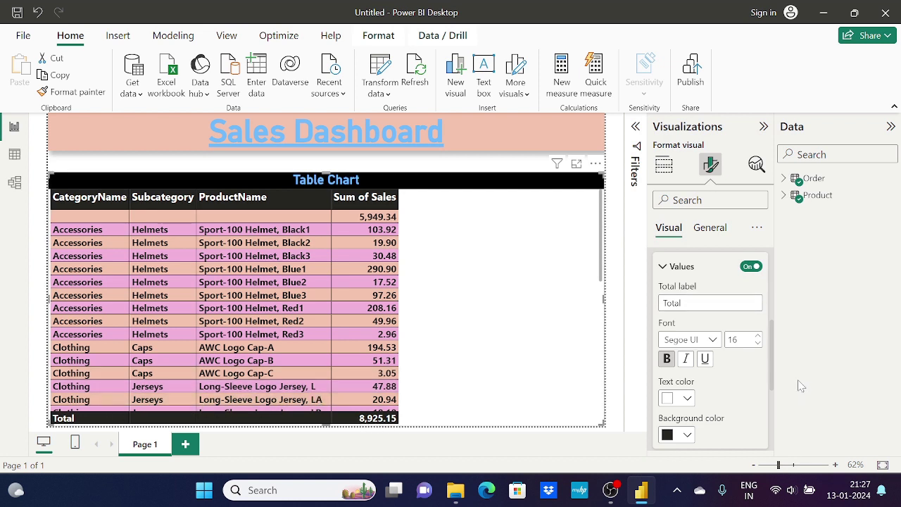
pyautogui.click(759, 337)
pyautogui.click(759, 336)
pyautogui.click(759, 337)
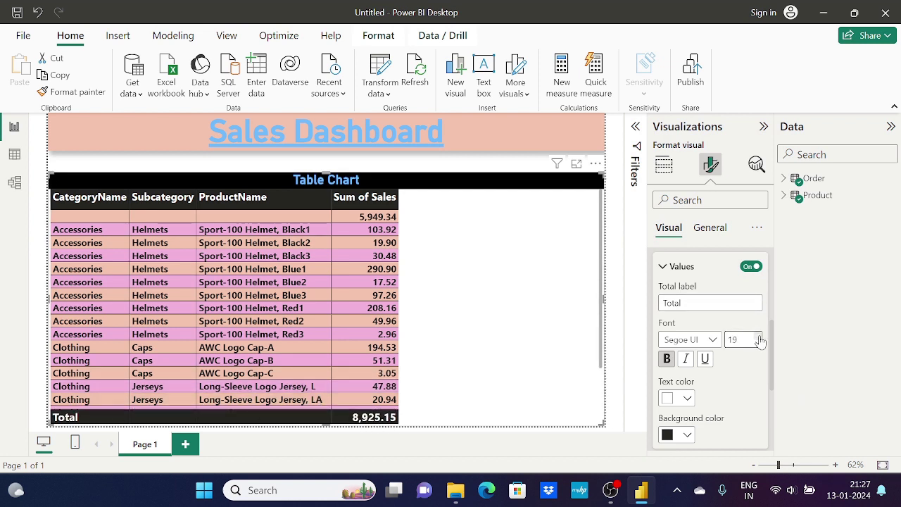
pyautogui.click(759, 337)
pyautogui.click(759, 338)
pyautogui.click(760, 338)
pyautogui.click(760, 338)
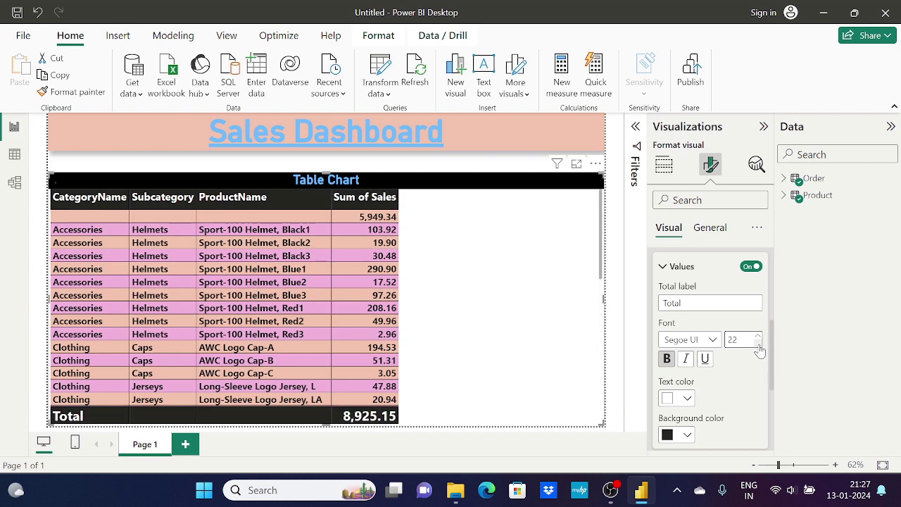
# - Reduce the font size of the table's total row to 15
pyautogui.click(758, 345)
pyautogui.click(758, 346)
pyautogui.click(758, 345)
pyautogui.click(758, 345)
pyautogui.click(758, 345)
pyautogui.click(758, 345)
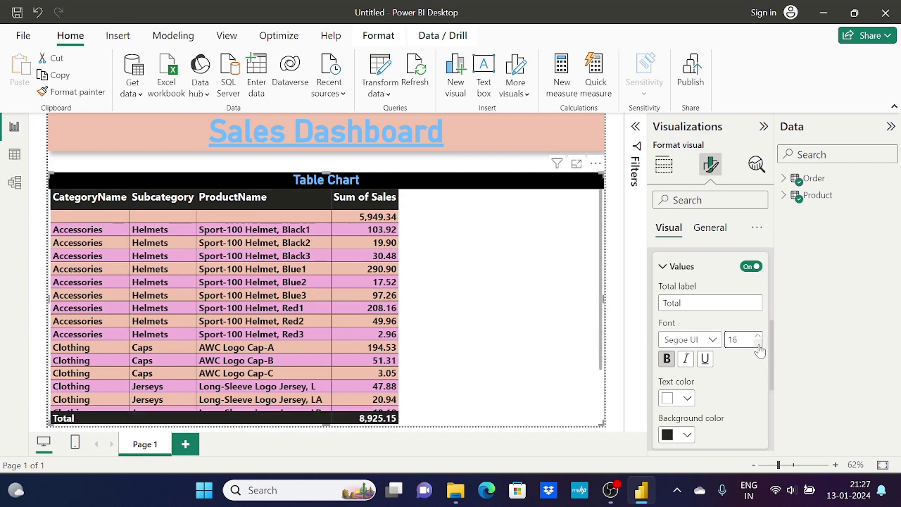
pyautogui.click(758, 346)
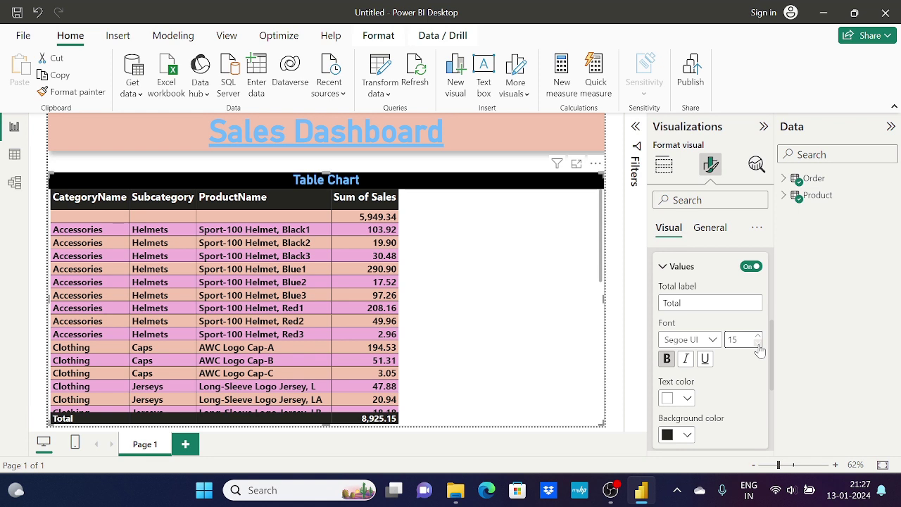
# - Change the text color of the table's total row to the recently used light blue
pyautogui.scroll(-1, 734, 354)
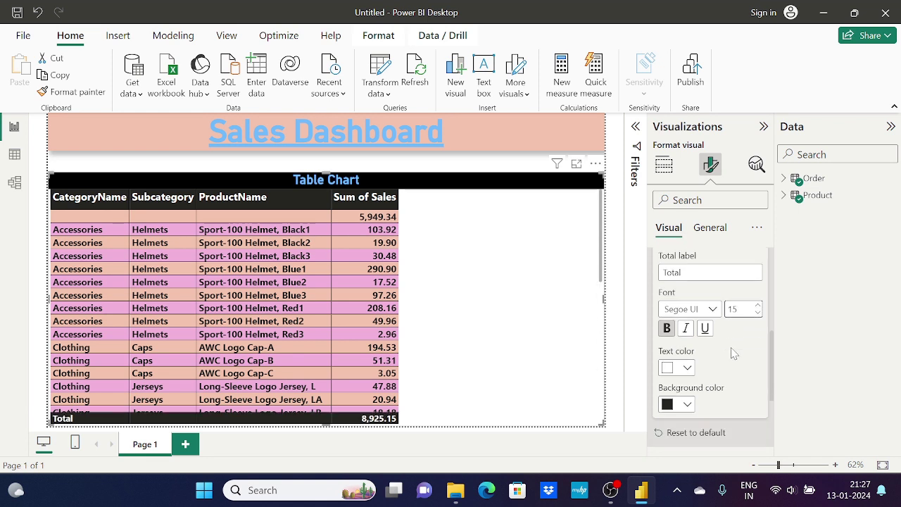
pyautogui.scroll(-1, 734, 354)
pyautogui.click(688, 338)
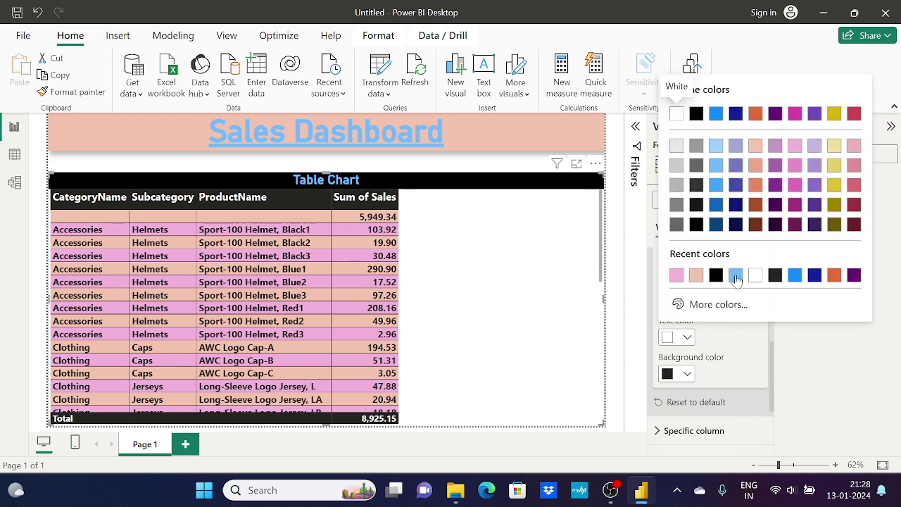
pyautogui.click(738, 279)
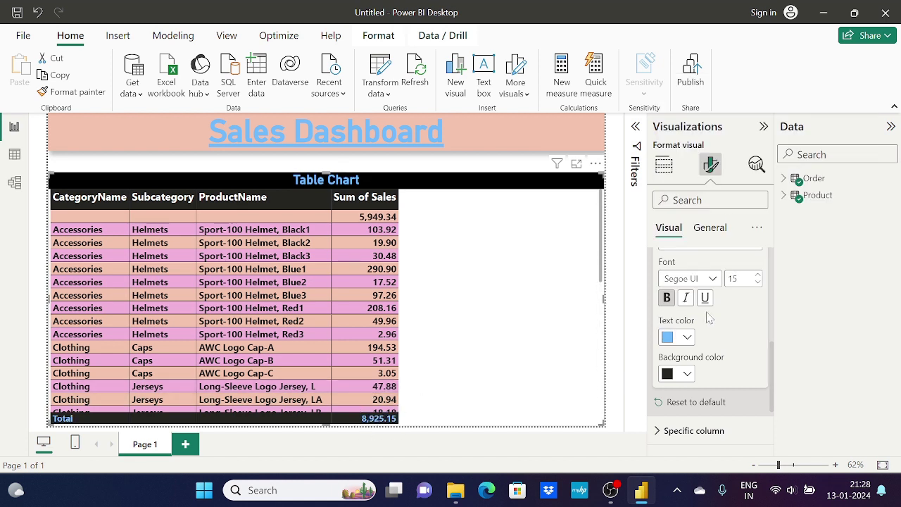
# - Collapse the totals settings and the values settings of the table visual
pyautogui.scroll(4, 665, 290)
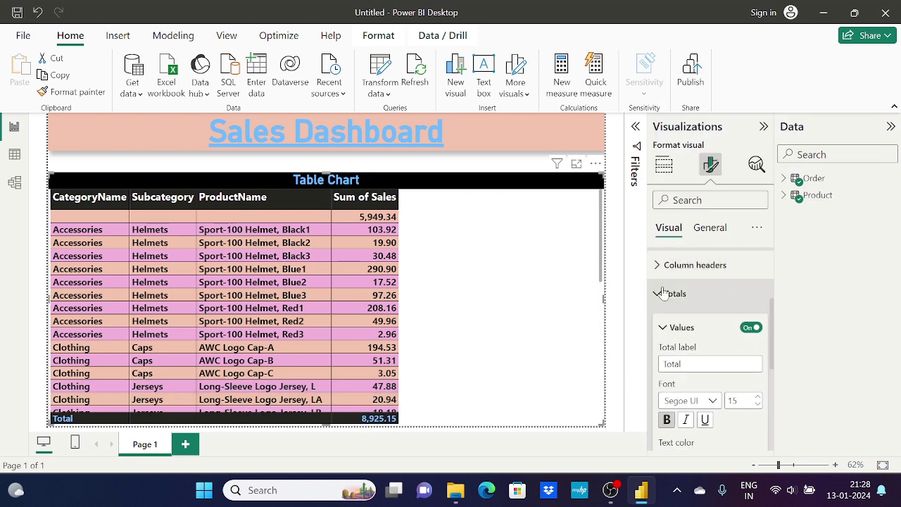
pyautogui.scroll(-3, 676, 317)
pyautogui.scroll(3, 693, 339)
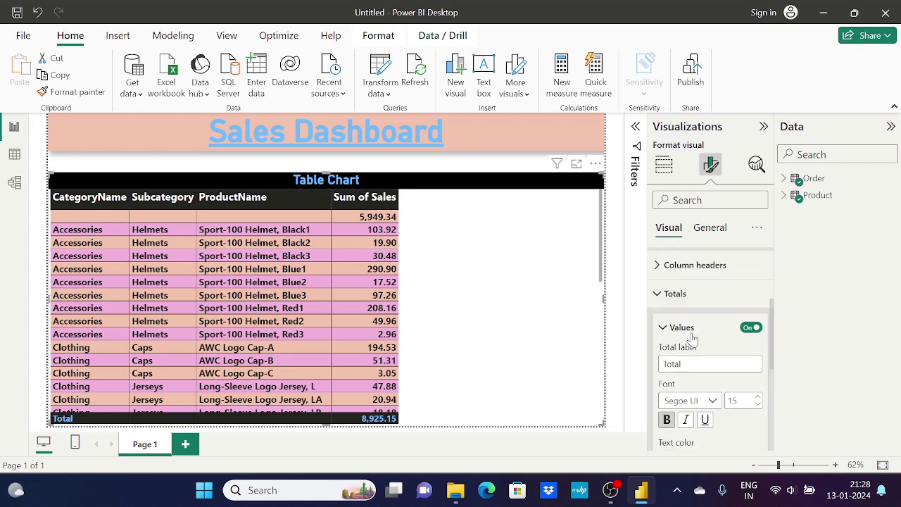
pyautogui.scroll(1, 694, 339)
pyautogui.click(657, 324)
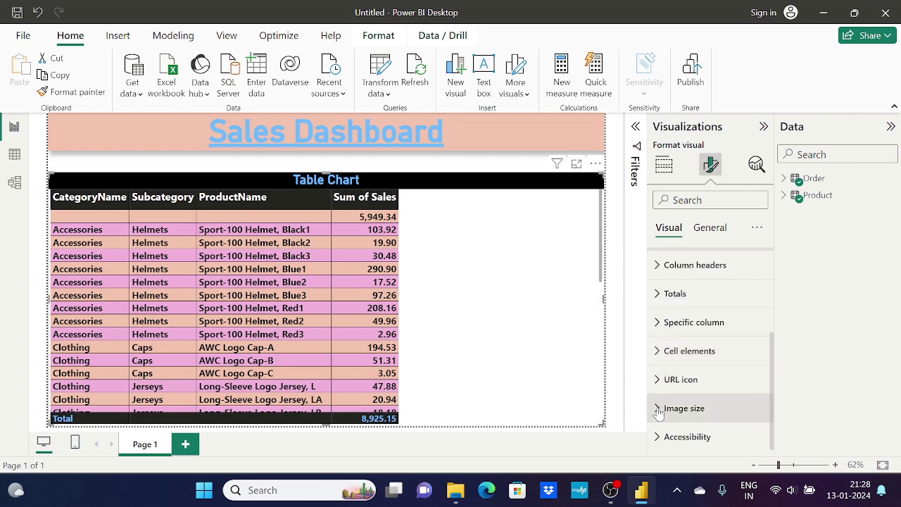
pyautogui.scroll(3, 714, 398)
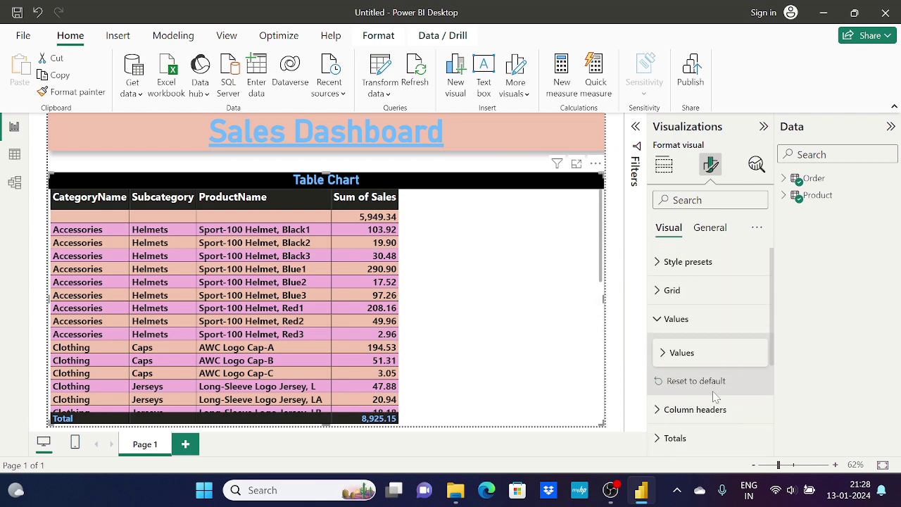
pyautogui.click(656, 323)
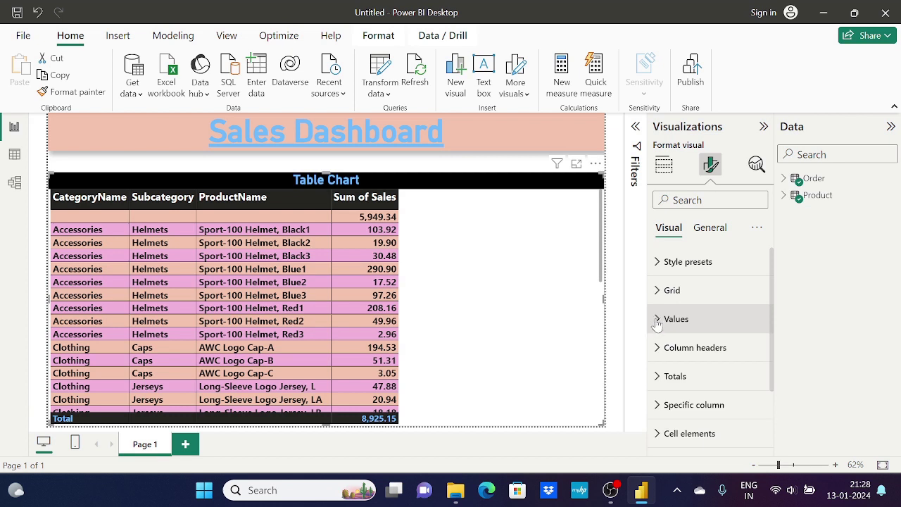